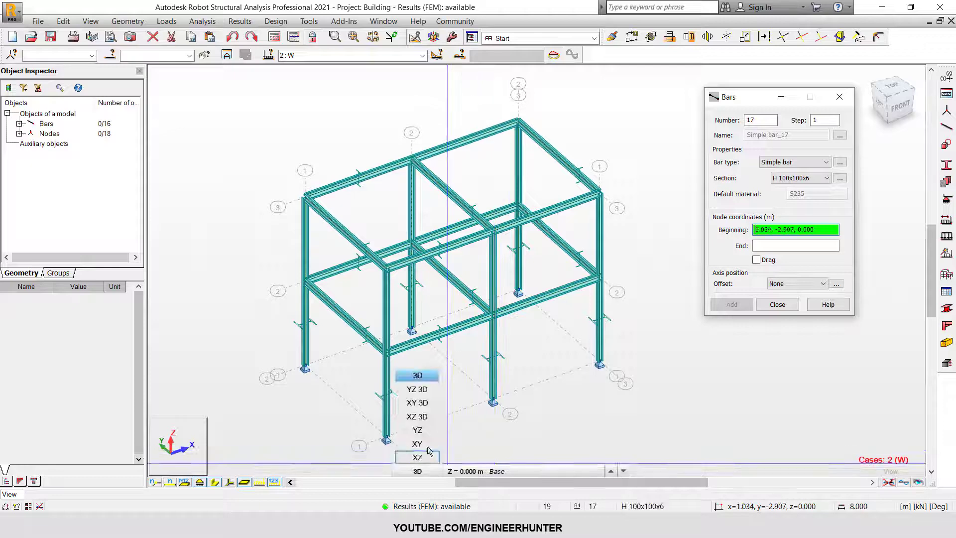
In the XZ view at structure axis 1, add lower-storey chevron braces from (0,0,0) and (5,0,0) to (2.5,0,4)
left_click(434, 432)
left_click(308, 409)
left_click(407, 251)
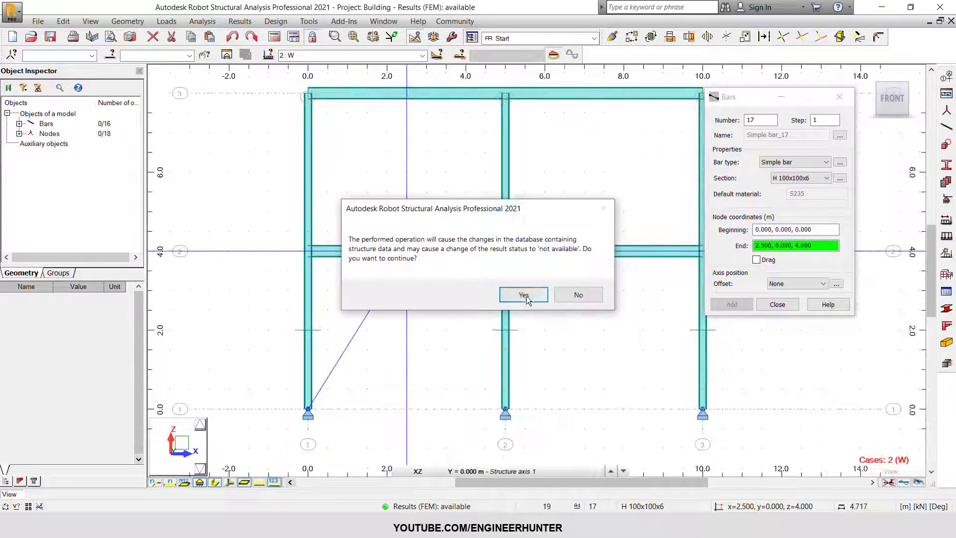
left_click(525, 296)
left_click(505, 409)
left_click(407, 250)
Add upper-storey chevron braces from (0,0,4) and (5,0,4) to the roof beam midpoint at (2.5,0,8)
scroll(489, 166, "down", 3)
scroll(546, 200, "up", 1)
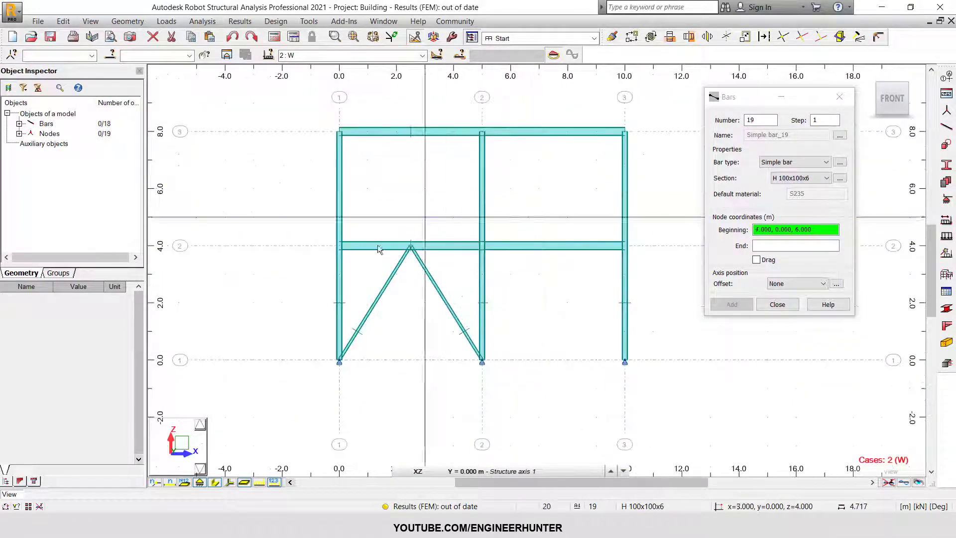
left_click(337, 248)
left_click(411, 131)
scroll(411, 131, "up", 2)
left_click(551, 354)
left_click(411, 131)
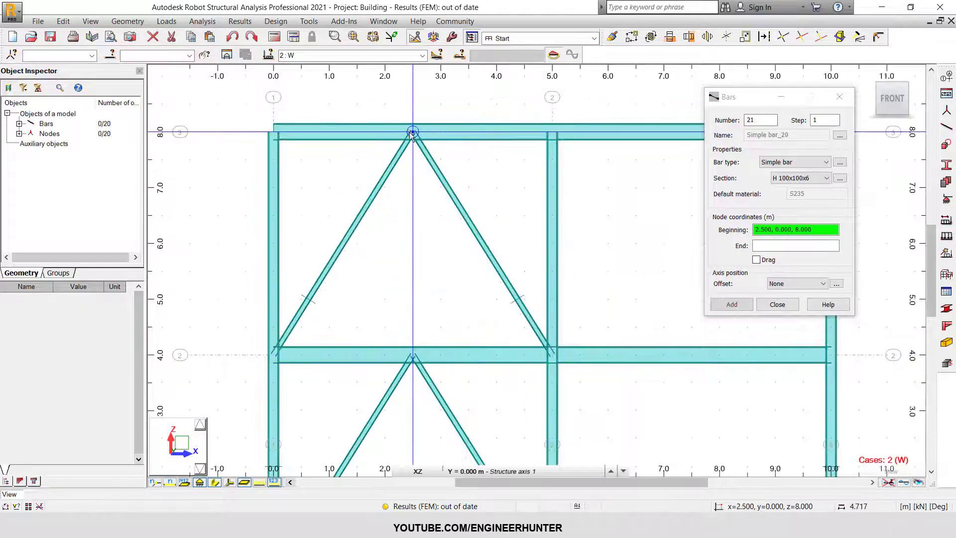
In the 3D view, copy the four braces by translation from the front corner base node to the rear frame 6 m away in Y
scroll(411, 132, "down", 3)
left_click(908, 83)
middle_click_drag(538, 358, 594, 352, "shift")
key("Escape")
left_click(538, 354)
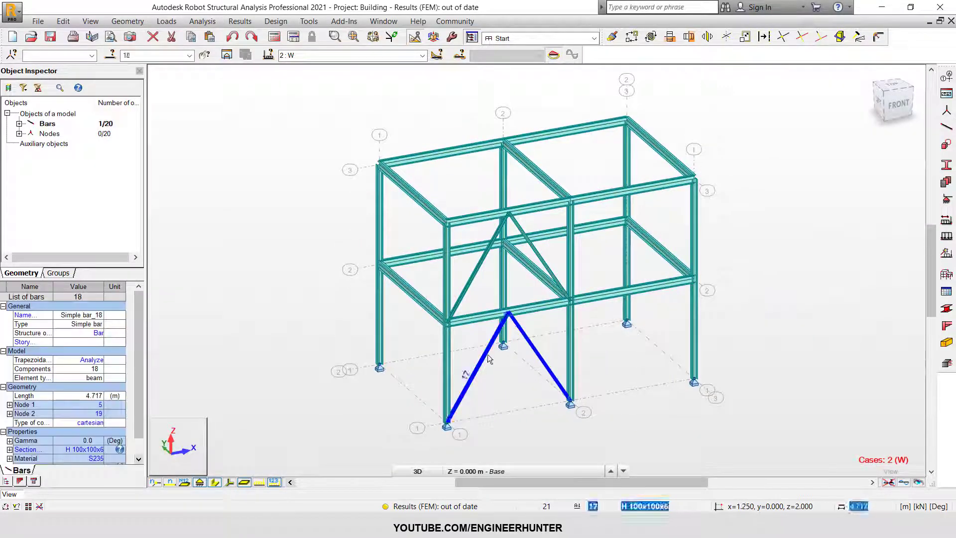
left_click(487, 354, "ctrl")
left_click(487, 253, "ctrl")
left_click(536, 252, "ctrl")
left_click(633, 41)
left_click(446, 426)
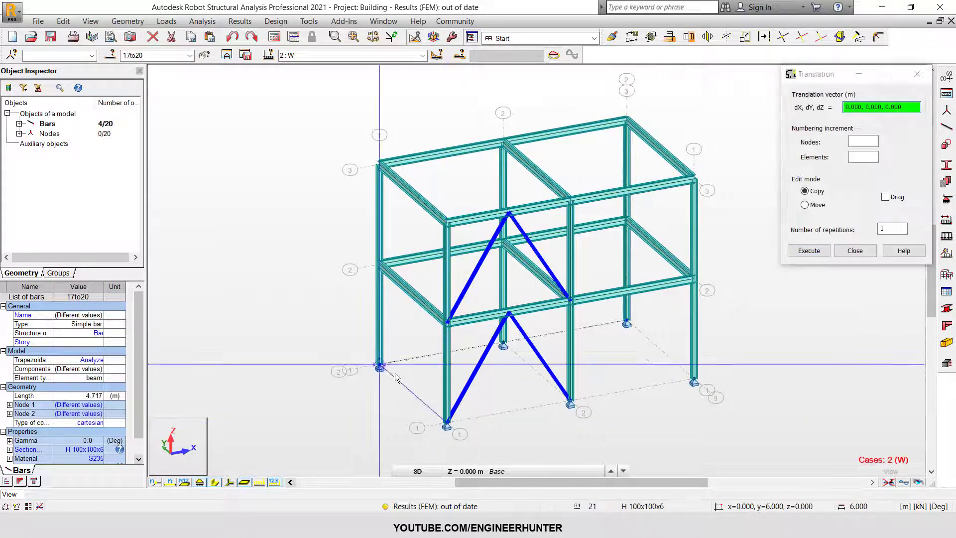
left_click(379, 368)
left_click(855, 250)
Display the deformation of the braced building for load case W and open the deformation settings of the bar diagrams
scroll(570, 289, "down", 2)
middle_click_drag(569, 288, 640, 270, "shift")
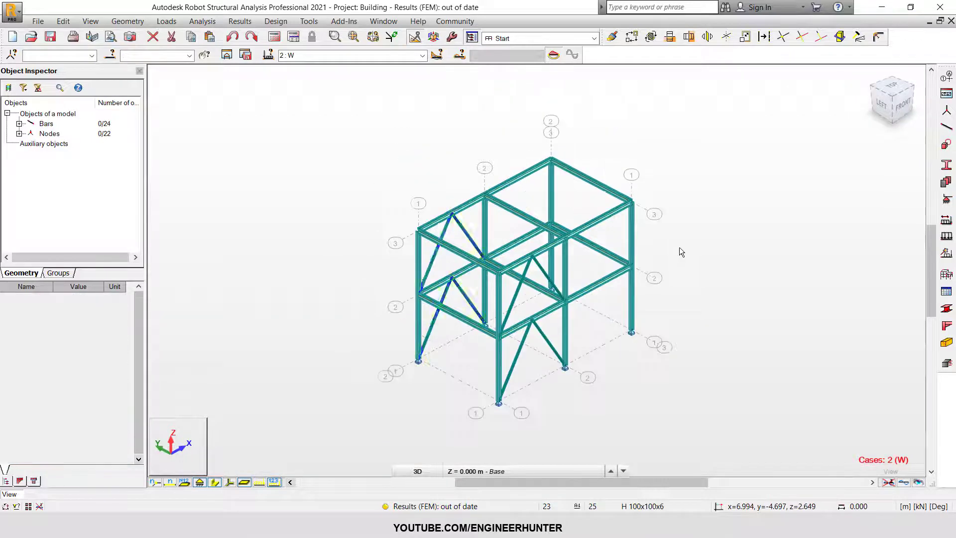
left_click(904, 483)
left_click(240, 21)
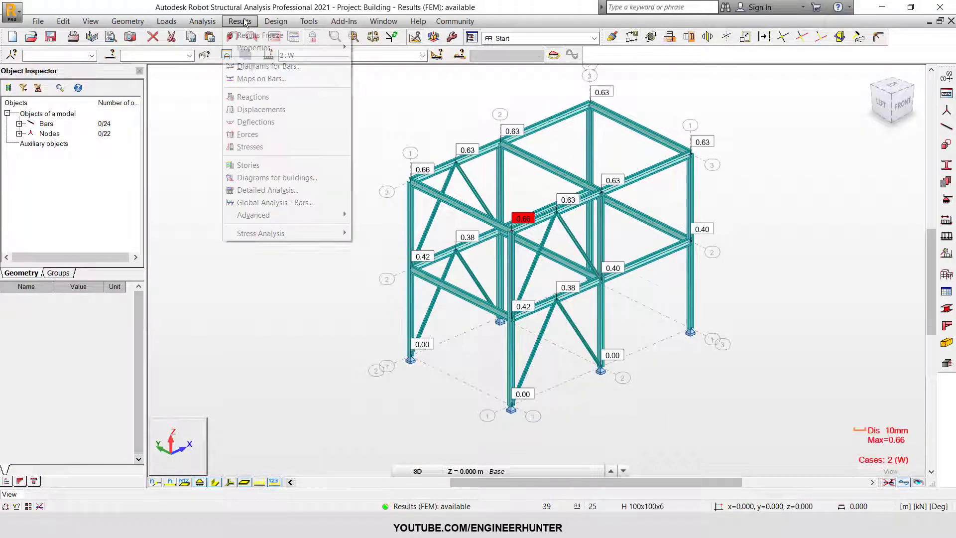
left_click(259, 66)
left_click(828, 96)
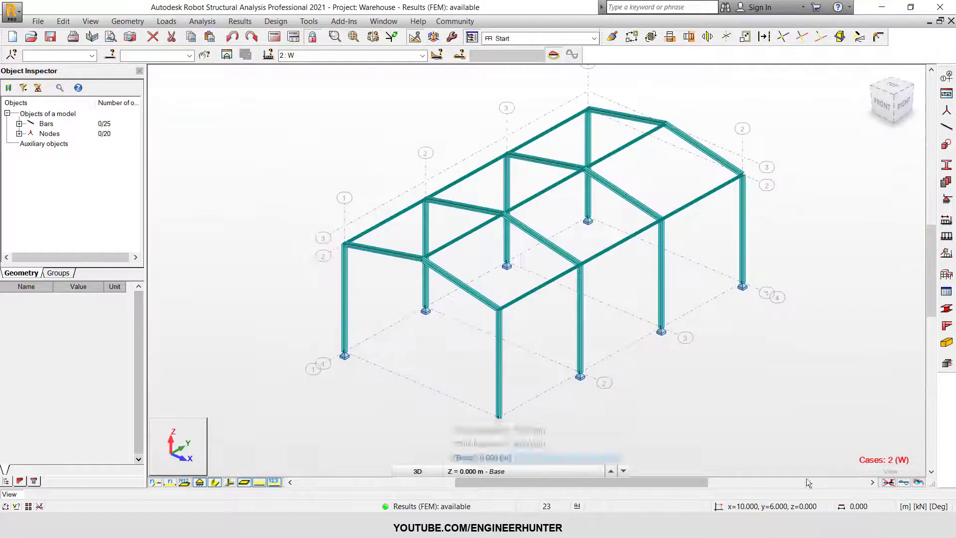
In the Warehouse model, add crossed H 100x100x6 braces between frames 1 and 2 in the side wall at x = 10 m
middle_click_drag(491, 322, 491, 313, "shift")
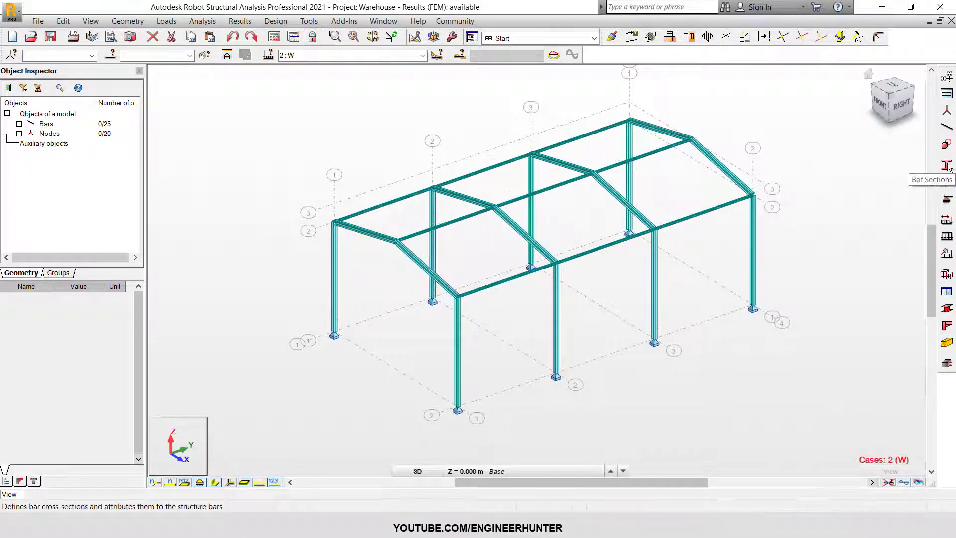
left_click(947, 164)
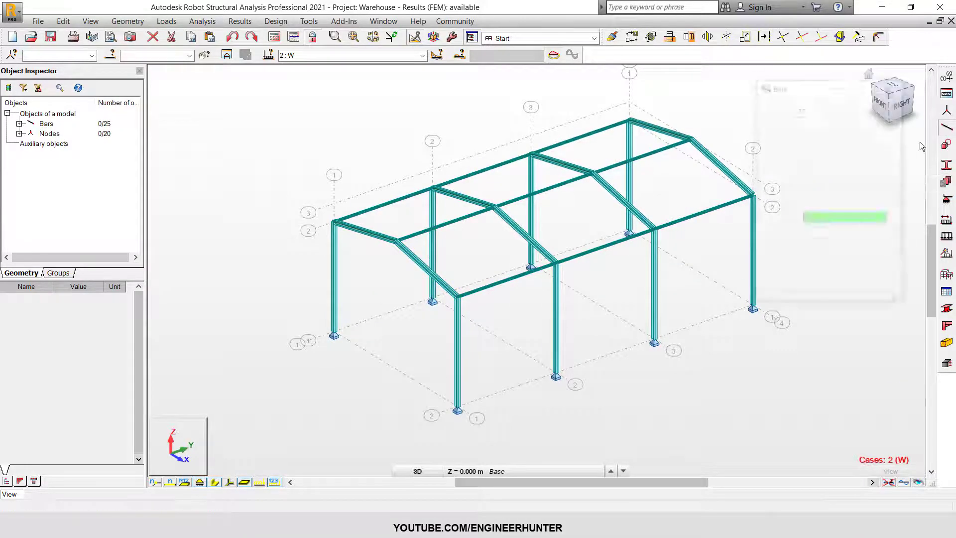
scroll(508, 377, "up", 1)
left_click(445, 276)
left_click(567, 371)
left_click(525, 294)
left_click(567, 234)
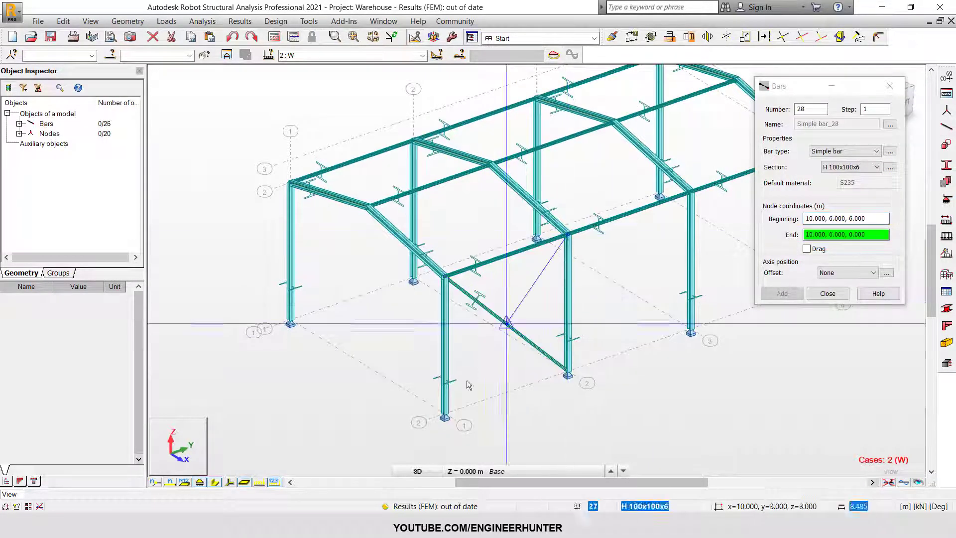
left_click(444, 418)
Add crossed braces between frames 1 and 2 in the opposite side wall at x = 0
scroll(519, 329, "down", 1)
left_click(328, 324)
left_click(431, 172)
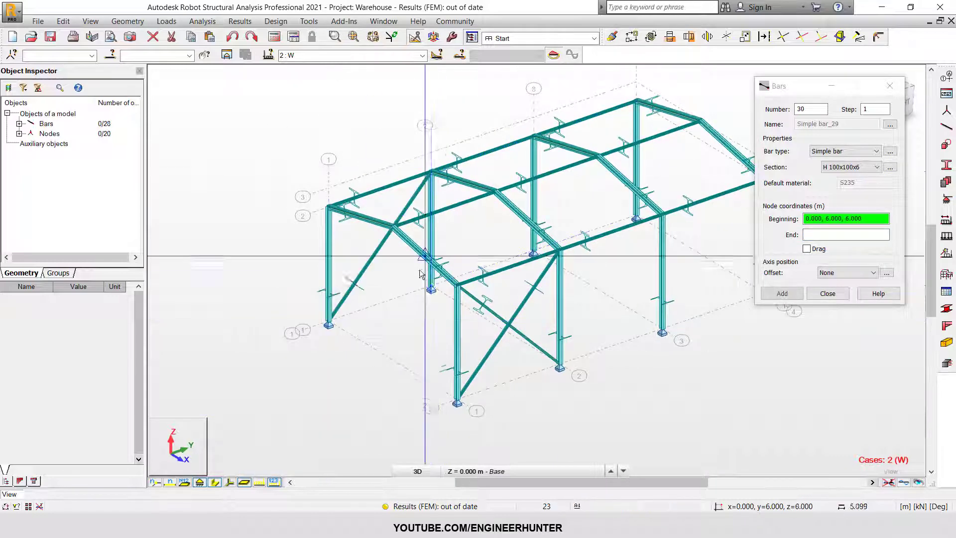
left_click(432, 289)
left_click(328, 207)
Add crossed braces between frames 3 and 4 in the side wall at x = 10 m
scroll(448, 259, "down", 1)
middle_click_drag(448, 259, 381, 289)
left_click(559, 351)
left_click(645, 224)
left_click(645, 318)
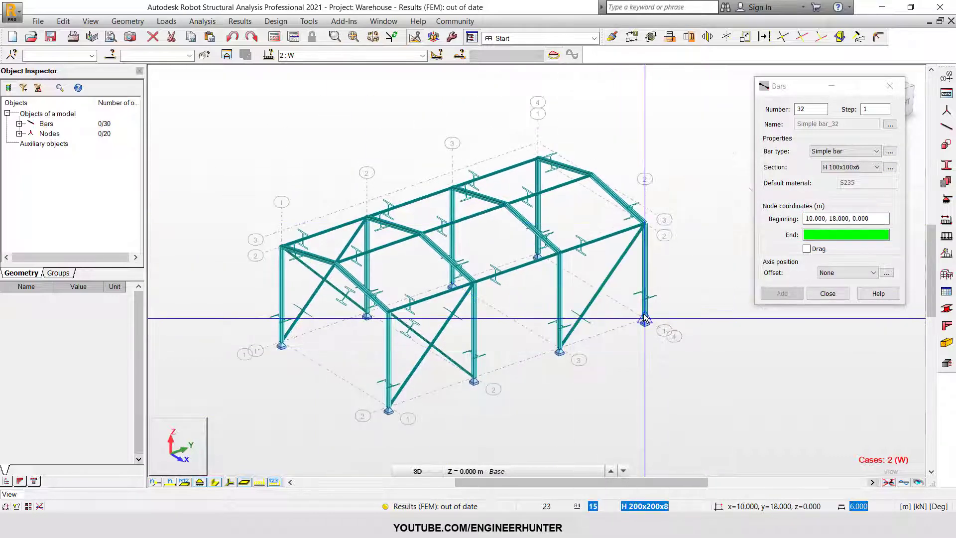
left_click(560, 253)
Add crossed braces between frames 3 and 4 in the side wall at x = 0 and finish adding bars
middle_click_drag(474, 265, 459, 284, "shift")
left_click(468, 267)
left_click(563, 147)
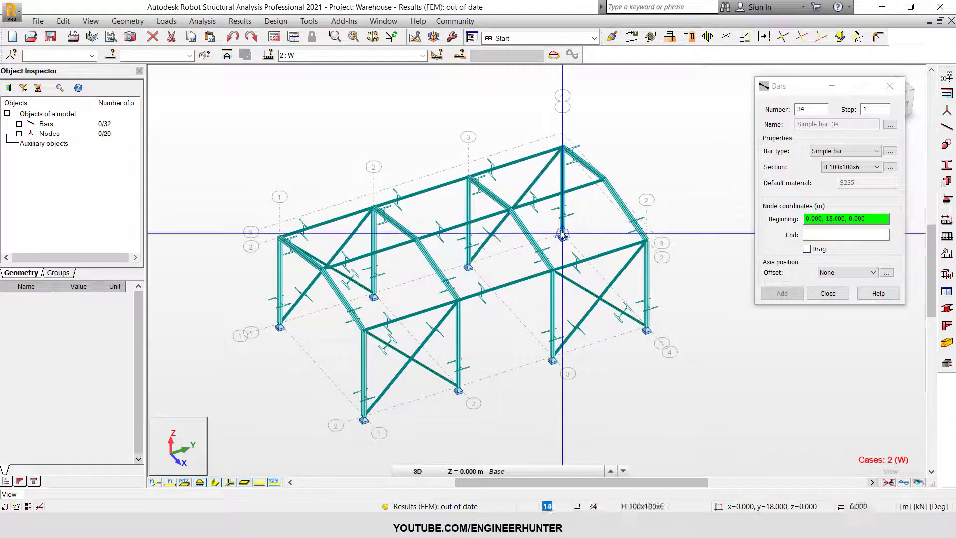
left_click(561, 233)
left_click(828, 294)
middle_click_drag(797, 309, 634, 361, "shift")
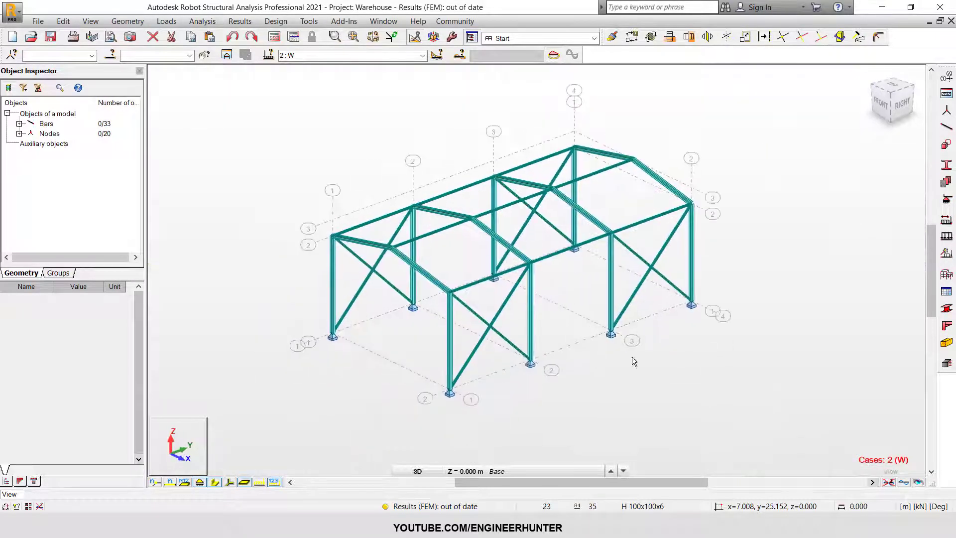
scroll(493, 308, "up", 1)
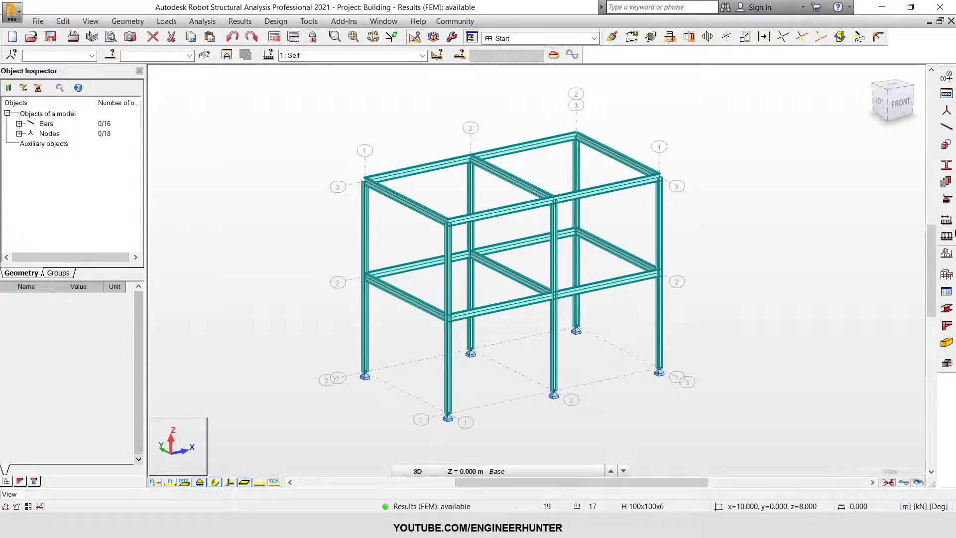
In the unbraced Building model, activate load case 2: W and temporarily display its nodal loads with values
left_click(423, 56)
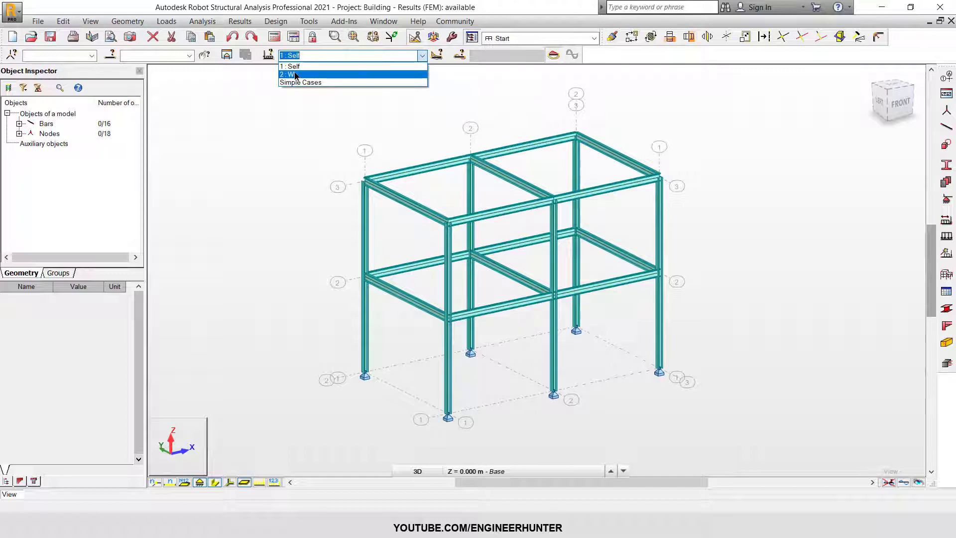
left_click(295, 75)
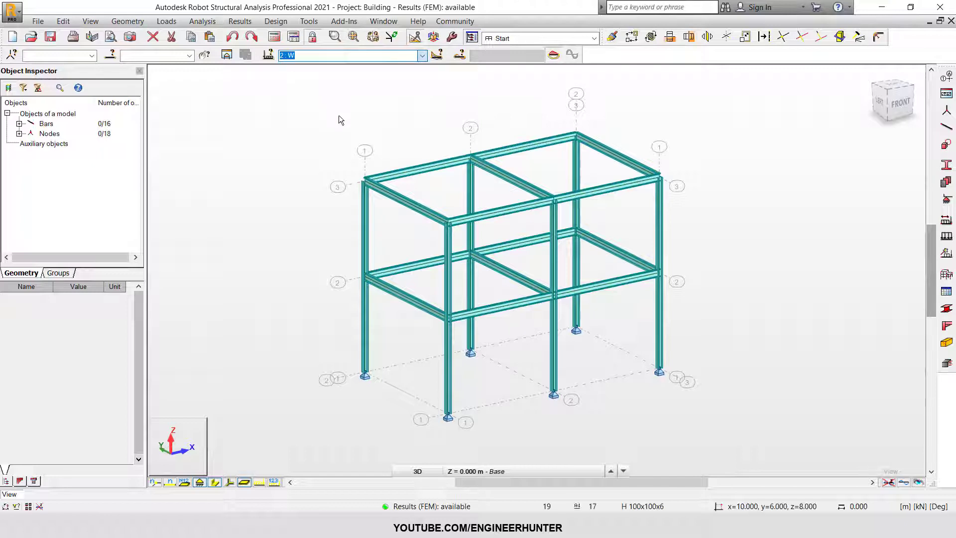
left_click(274, 482)
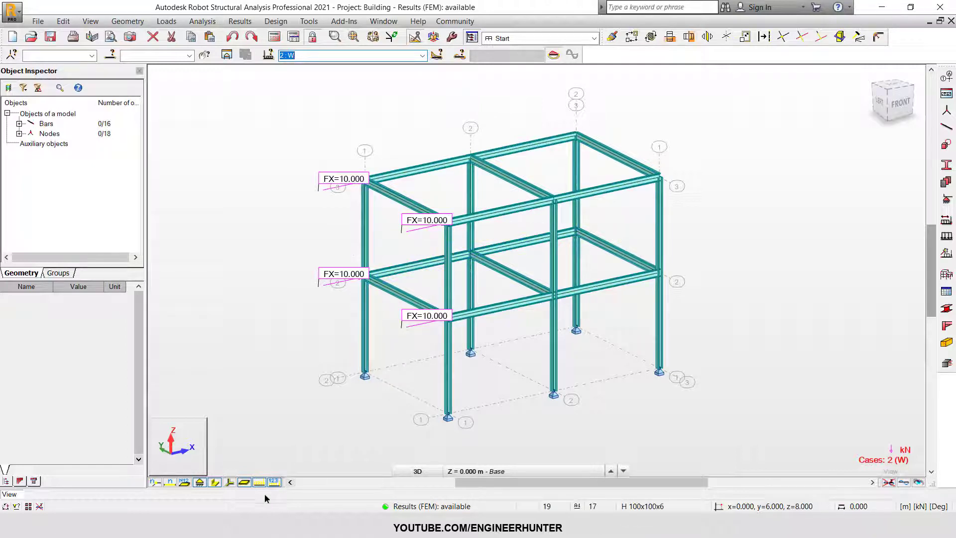
left_click(255, 483)
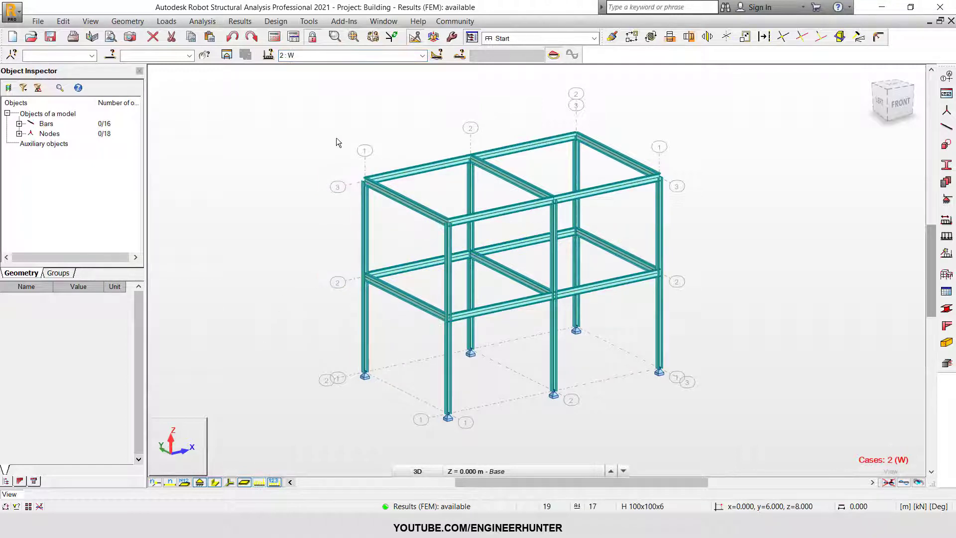
Calculate the structure and open the result diagrams for bars
left_click(274, 37)
left_click(241, 21)
mouse_move(214, 24)
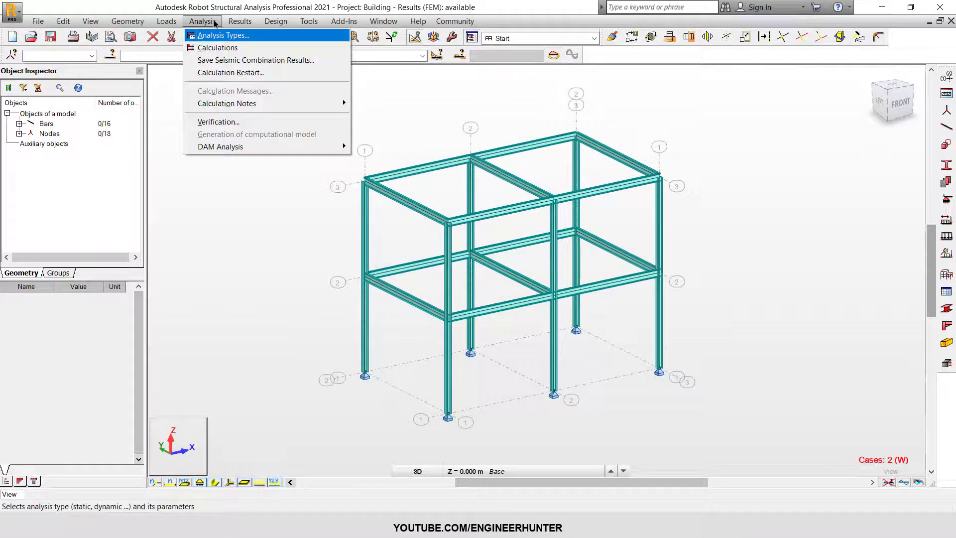
left_click(259, 68)
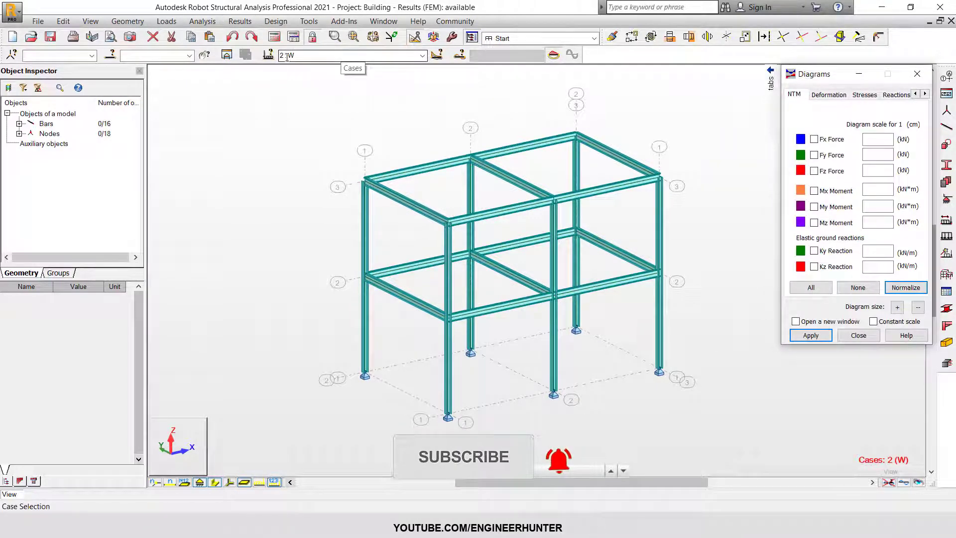
Show the normalized deformation diagram for load case W with values as labels
left_click(828, 96)
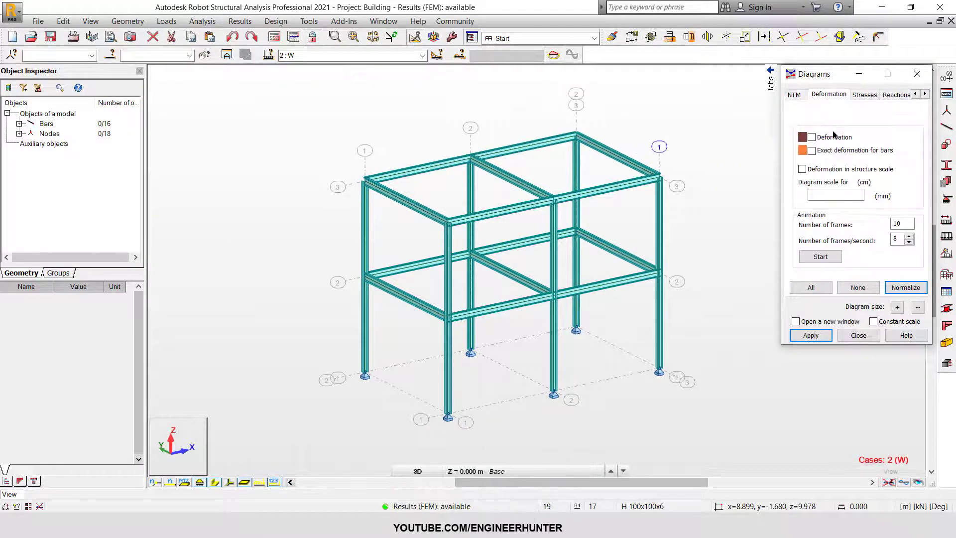
mouse_move(770, 79)
left_click(742, 177)
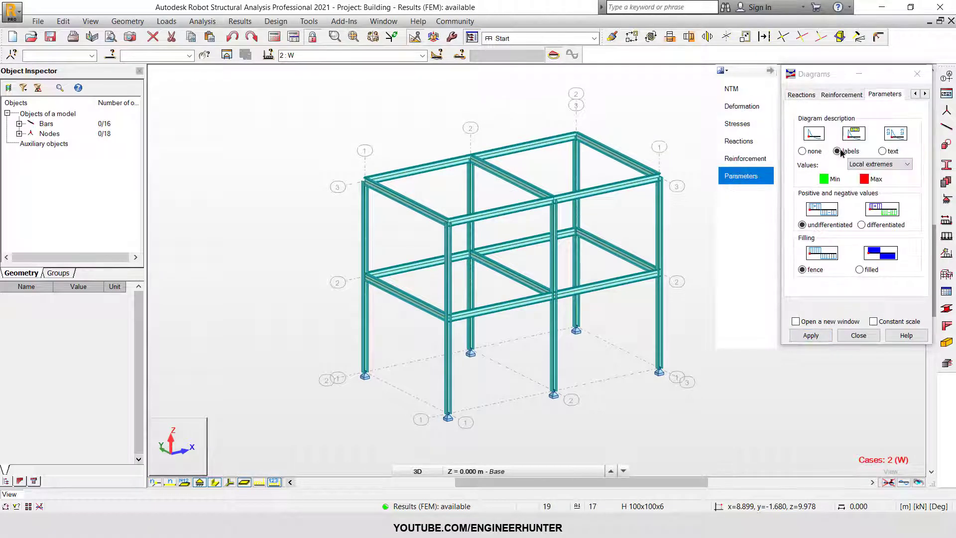
left_click(747, 106)
left_click(922, 292)
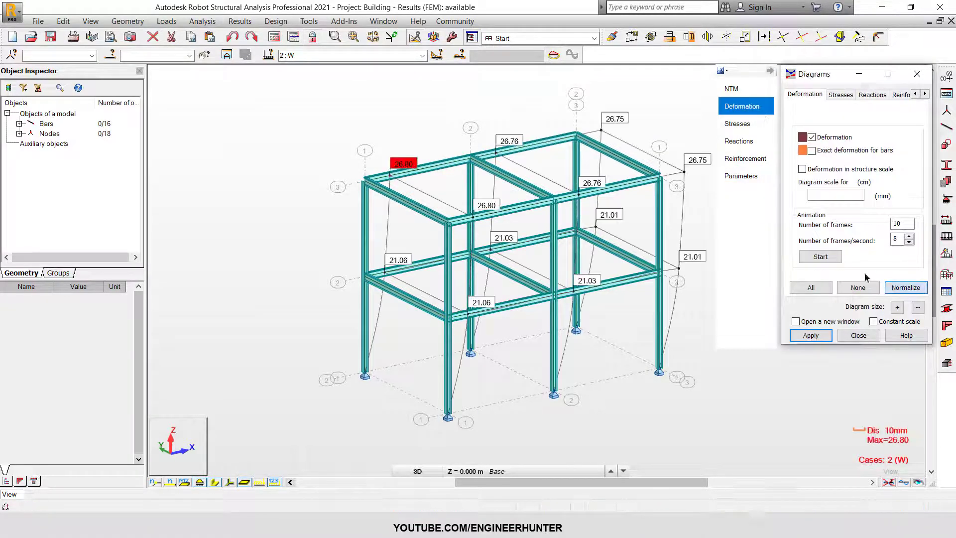
Examine the deformed unbraced frame, hide its deformation diagram and close the diagram settings
middle_click_drag(681, 318, 628, 323)
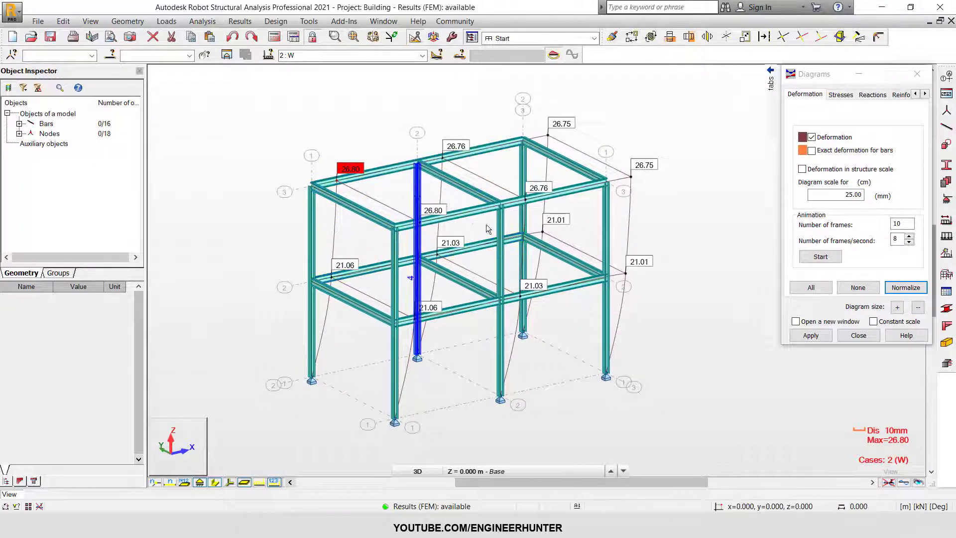
middle_click_drag(467, 369, 463, 427, "shift")
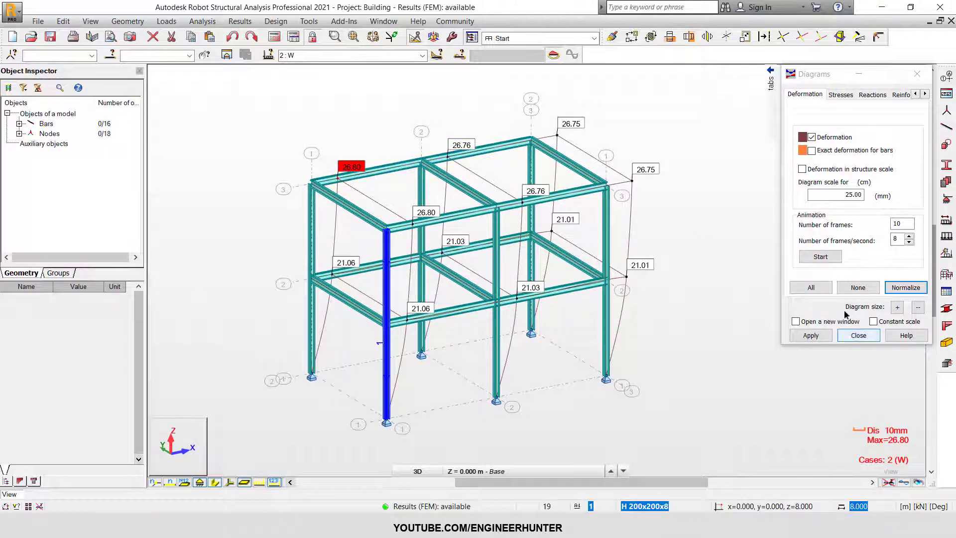
left_click(904, 482)
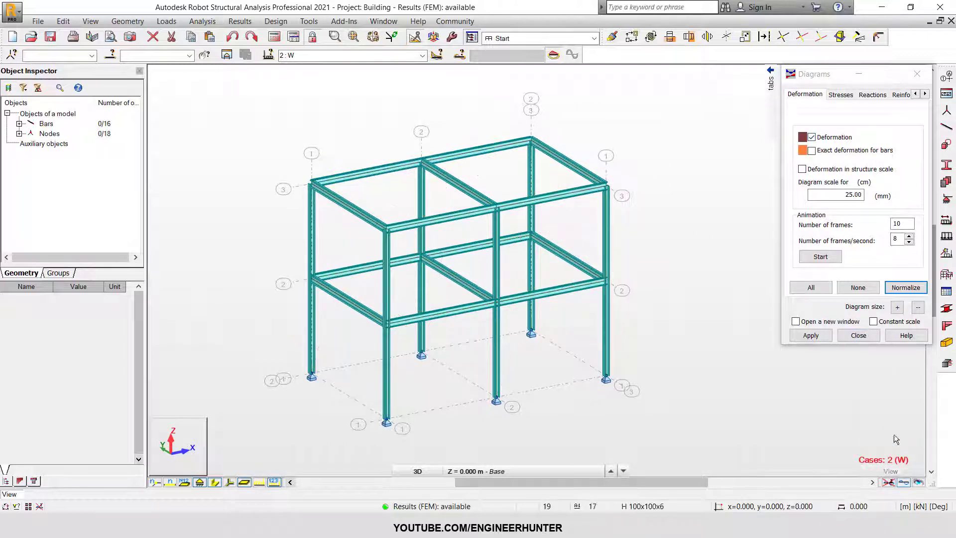
left_click(858, 335)
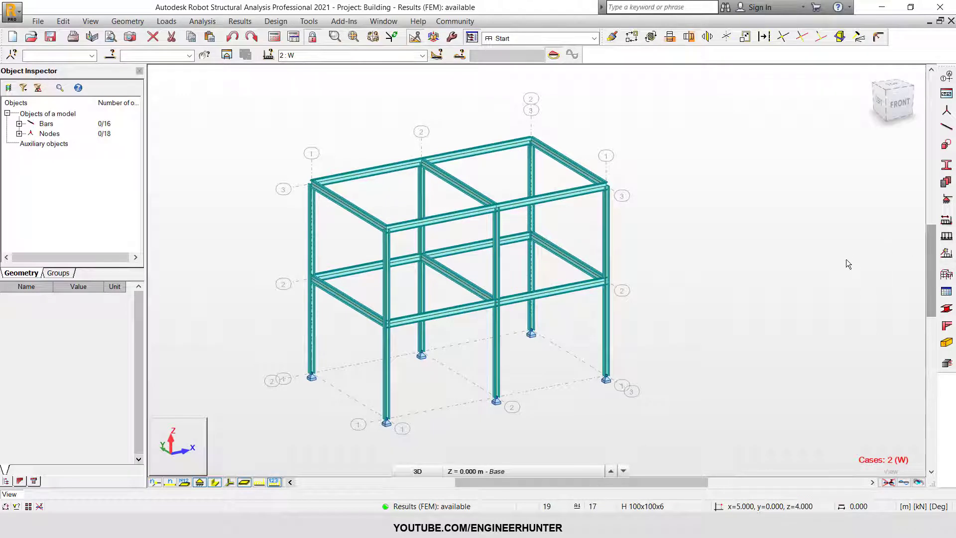
Start adding simple bars with section H 100x100x6 and switch to the XZ view at Y = 0.000 m, structure axis 1
left_click(946, 165)
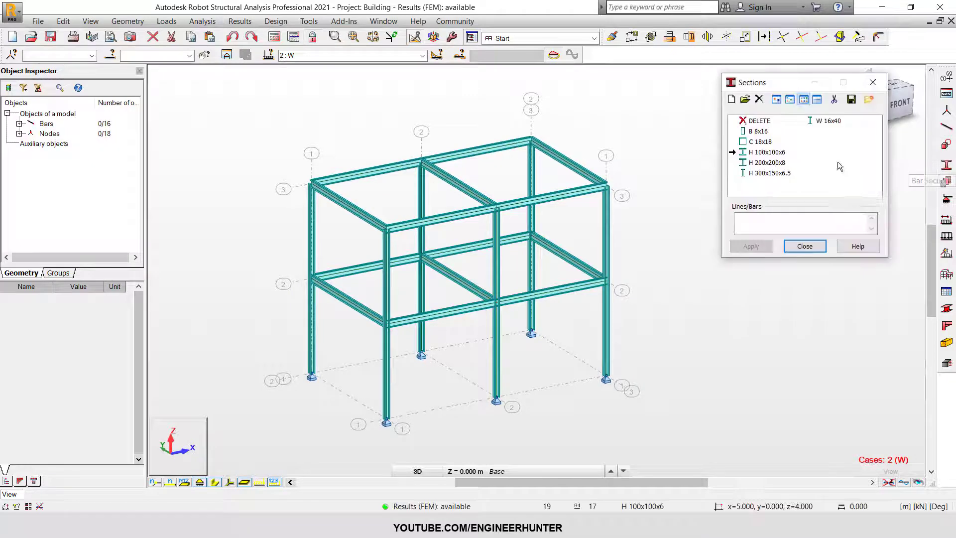
left_click(873, 79)
left_click(946, 127)
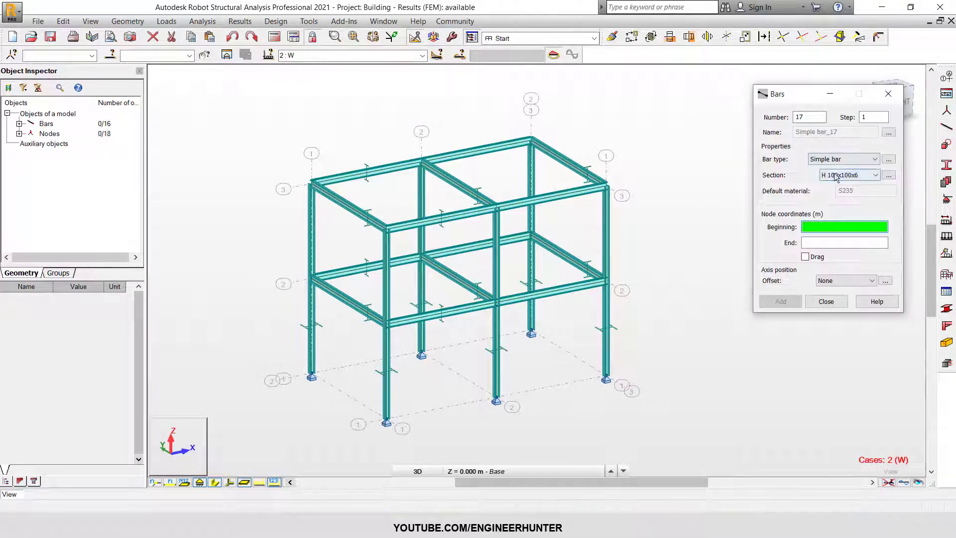
left_click(386, 421)
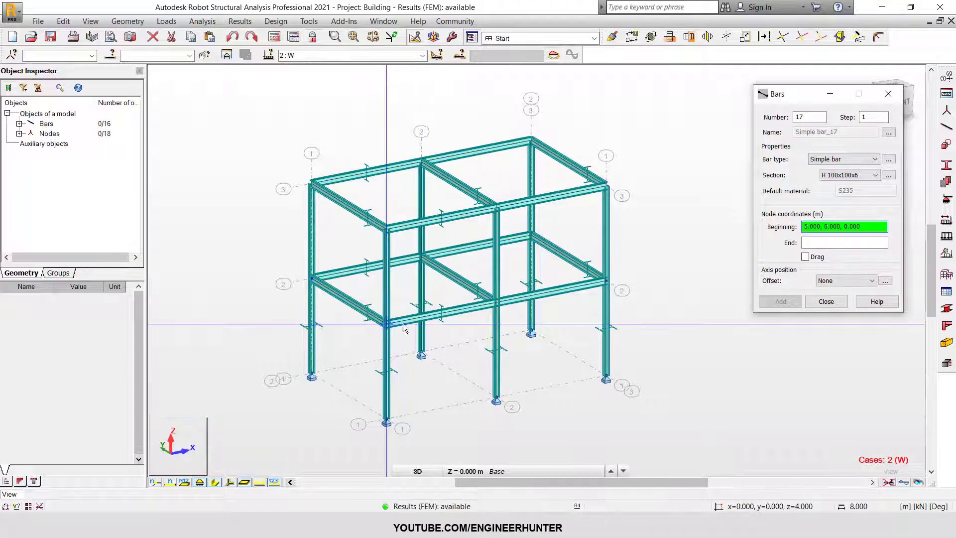
middle_click_drag(454, 369, 443, 365, "shift")
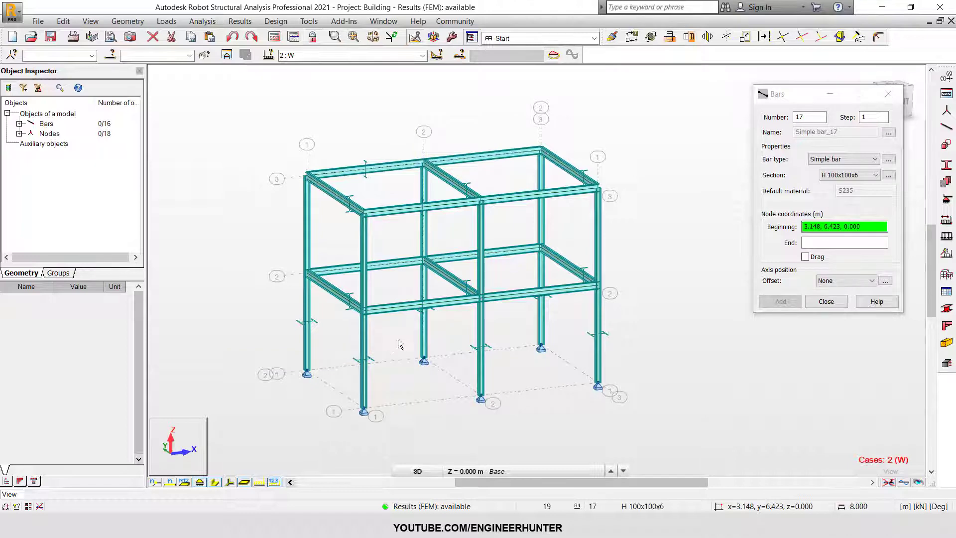
middle_click_drag(439, 366, 442, 370)
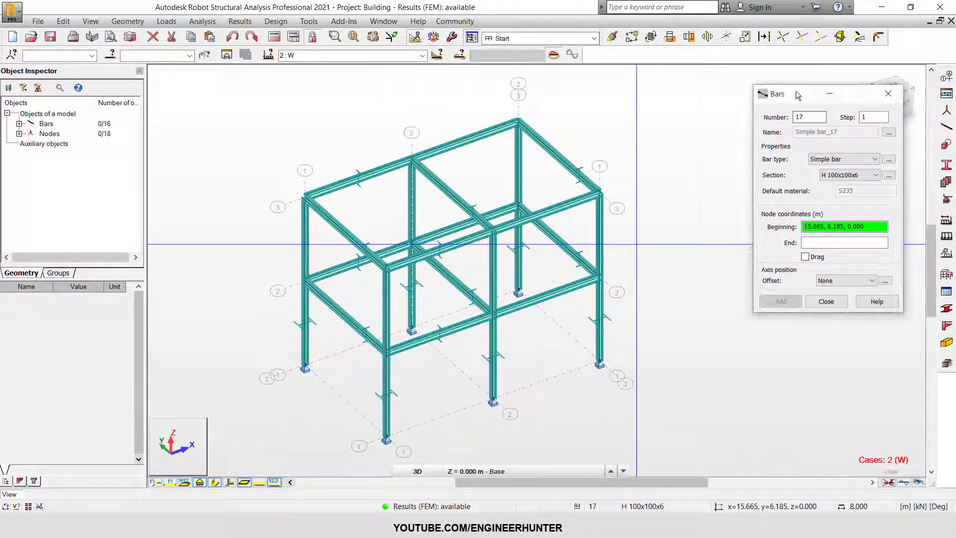
left_click_drag(806, 93, 758, 96)
left_click(429, 471)
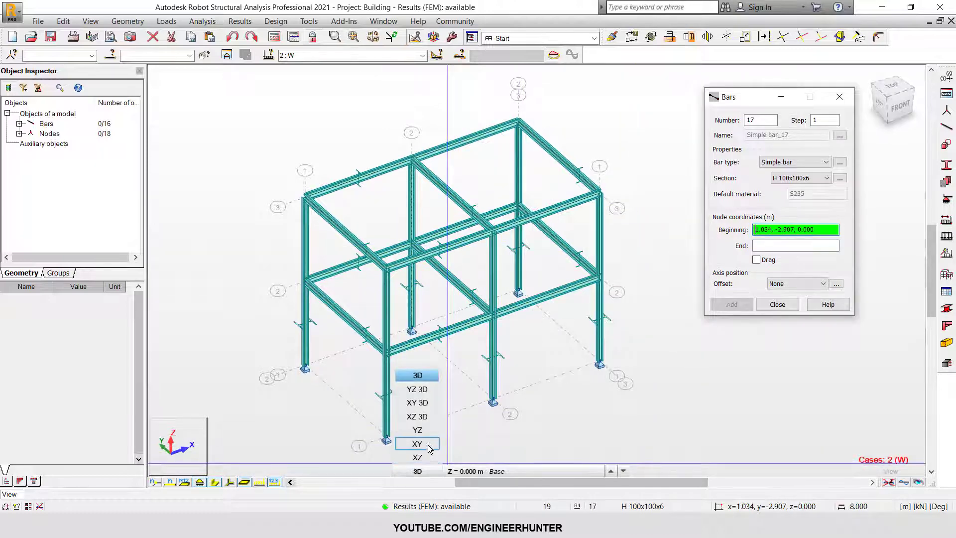
left_click(420, 457)
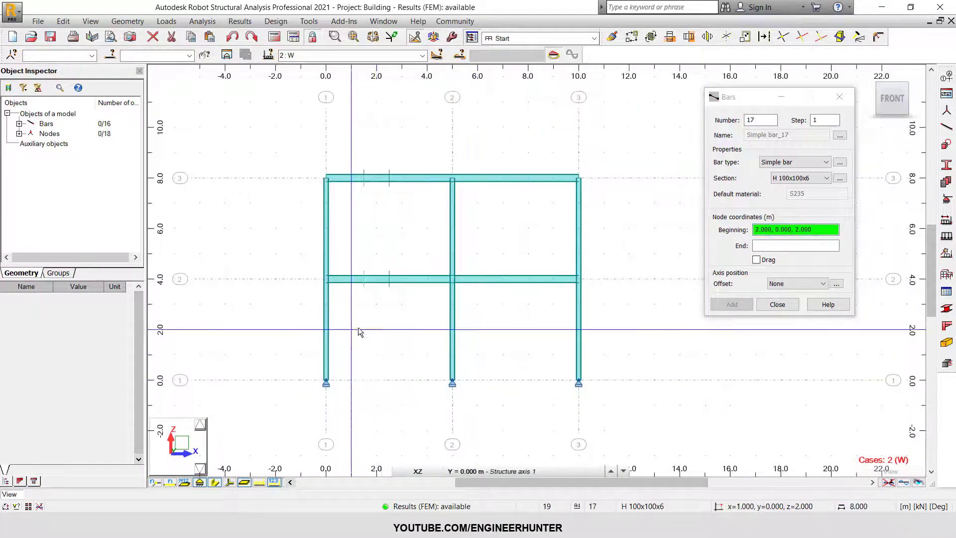
Draw two lower-storey bracing bars from the column bases at X = 0 and 5 m to the beam midpoint at 2.5, 0, 4 m
left_click(307, 408)
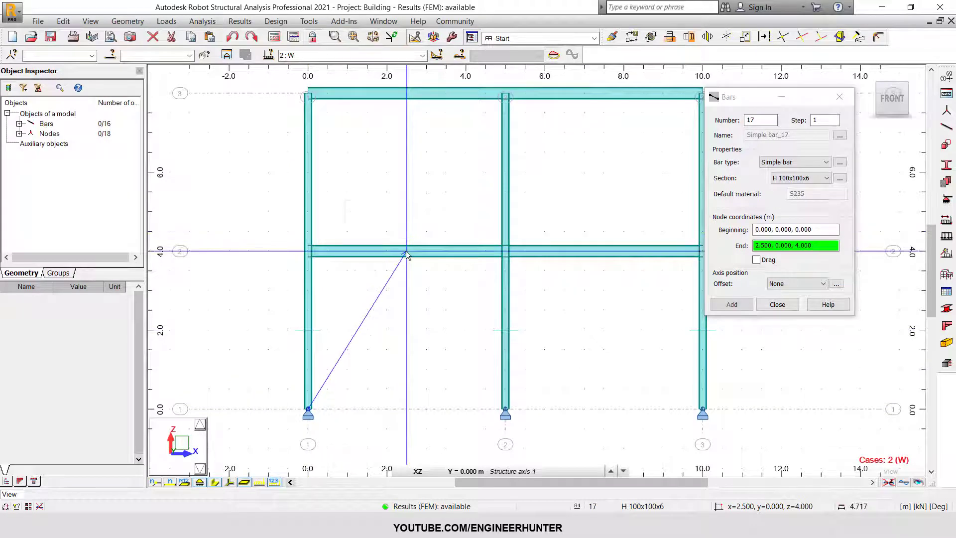
left_click(406, 250)
left_click(523, 295)
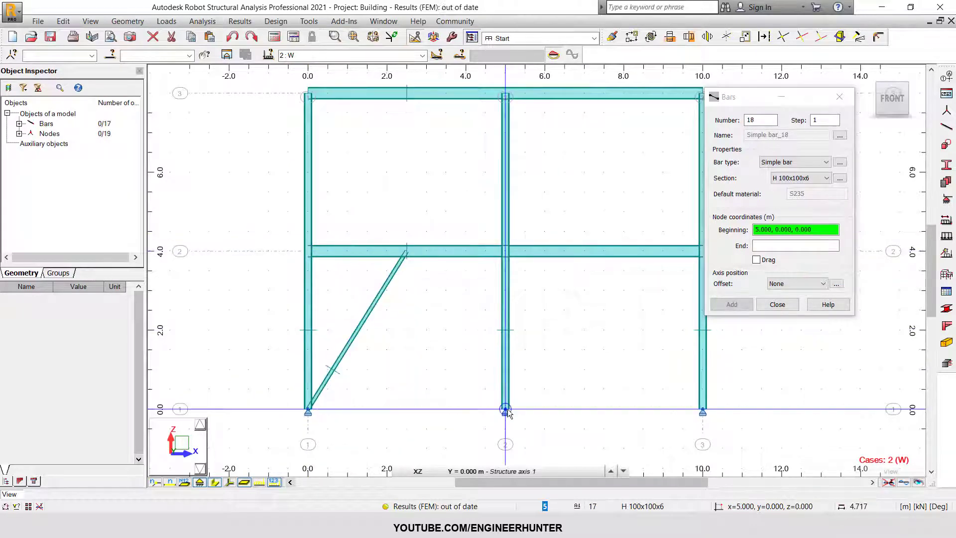
left_click(505, 408)
left_click(410, 249)
scroll(492, 166, "down", 3)
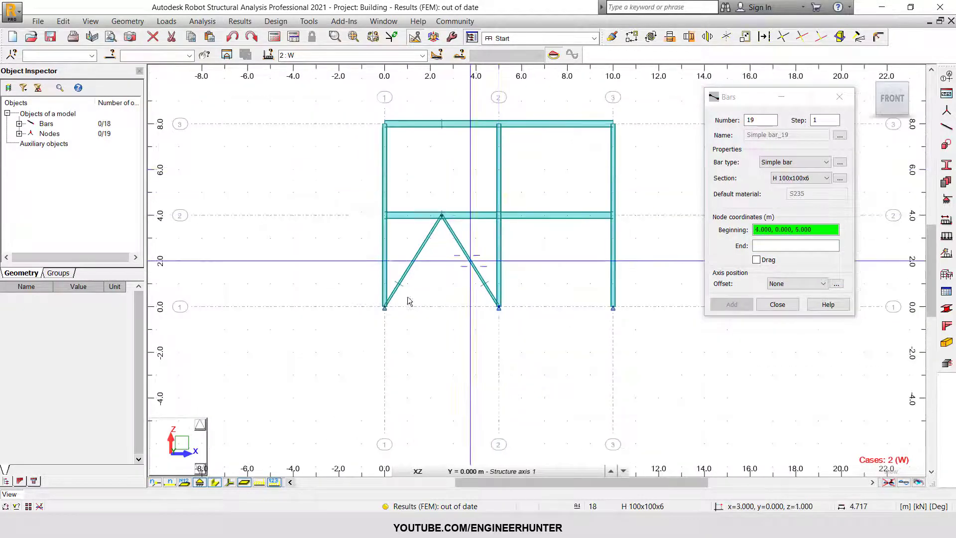
Draw two upper-storey bracing bars from 0, 0, 4 and 5, 0, 4 m to the roof beam midpoint at 2.5, 0, 8 m
scroll(546, 175, "up", 2)
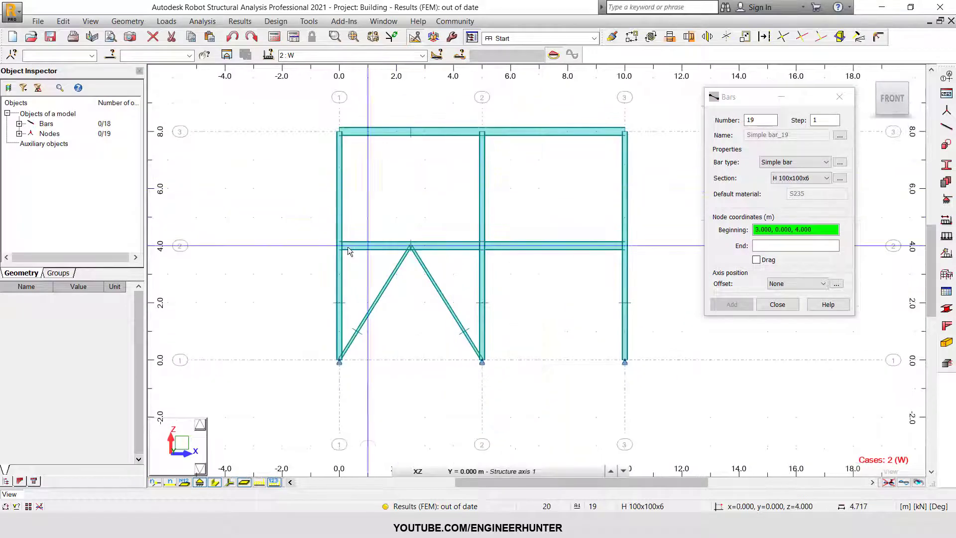
left_click(339, 246)
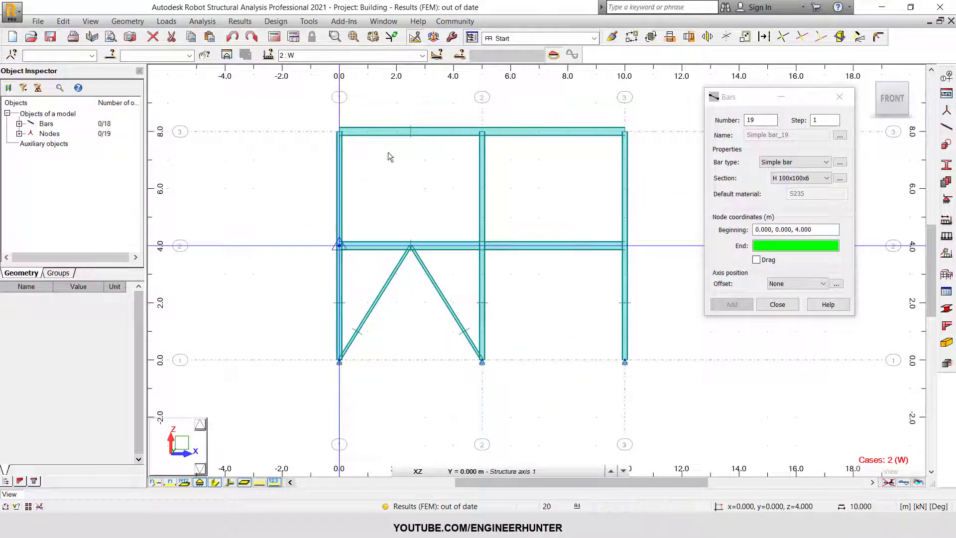
scroll(408, 131, "up", 2)
left_click(410, 134)
left_click(551, 355)
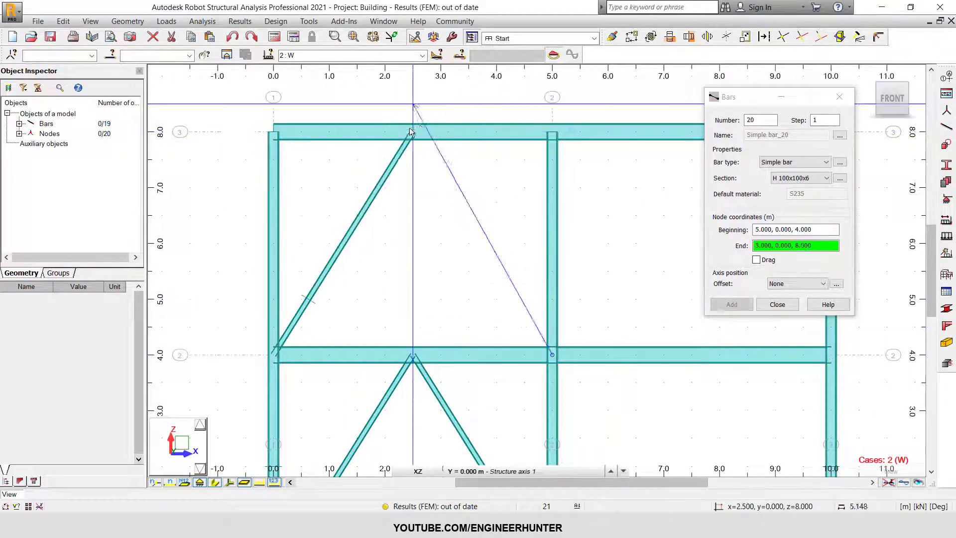
left_click(412, 134)
scroll(412, 134, "down", 4)
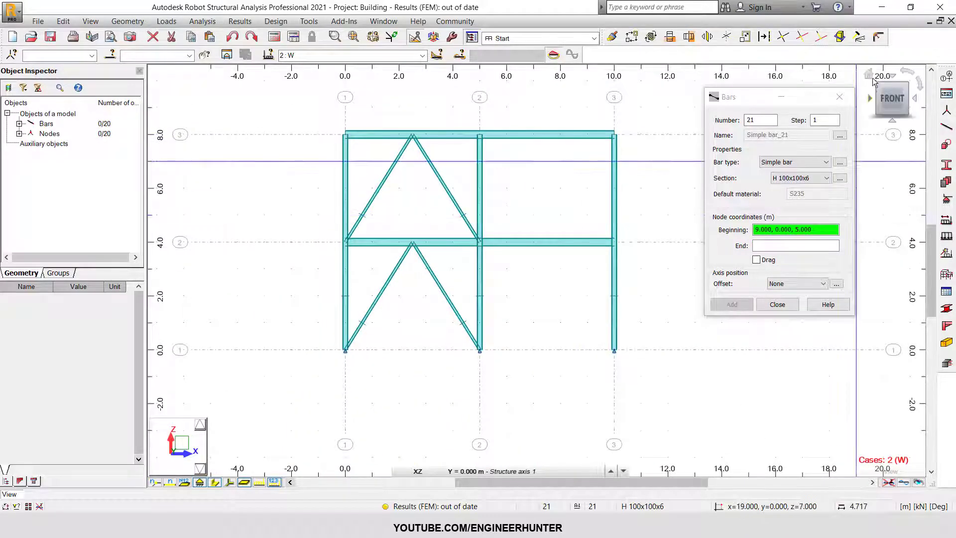
Return to the 3D view and copy the four bracing bars to the opposite long side with a translation of 0, 6, 0 m
left_click(869, 74)
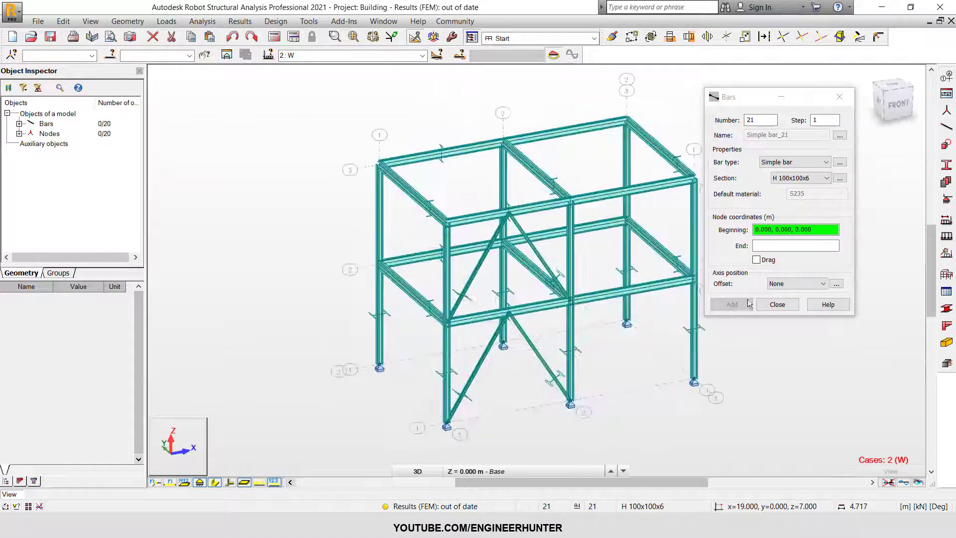
left_click(777, 305)
left_click(539, 359)
left_click(488, 349, "ctrl")
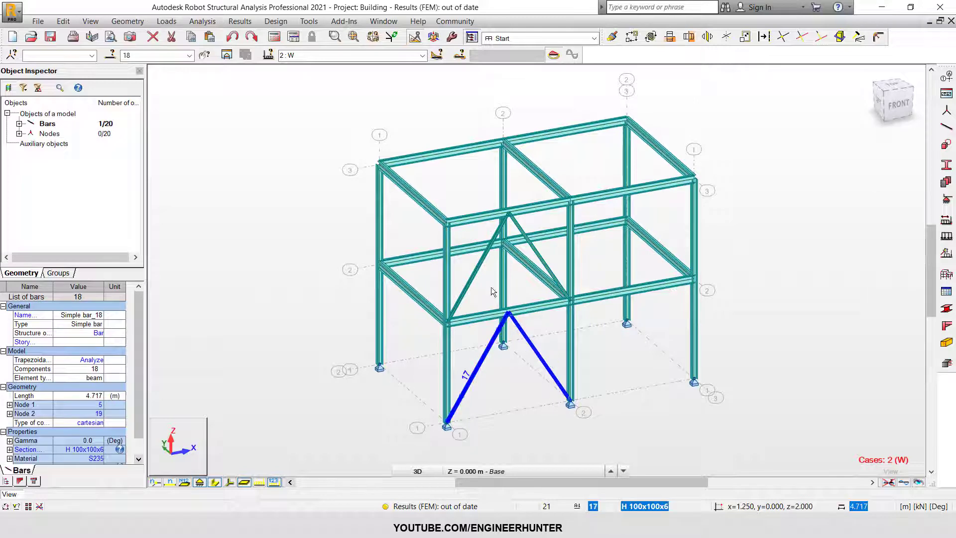
left_click(481, 264, "ctrl")
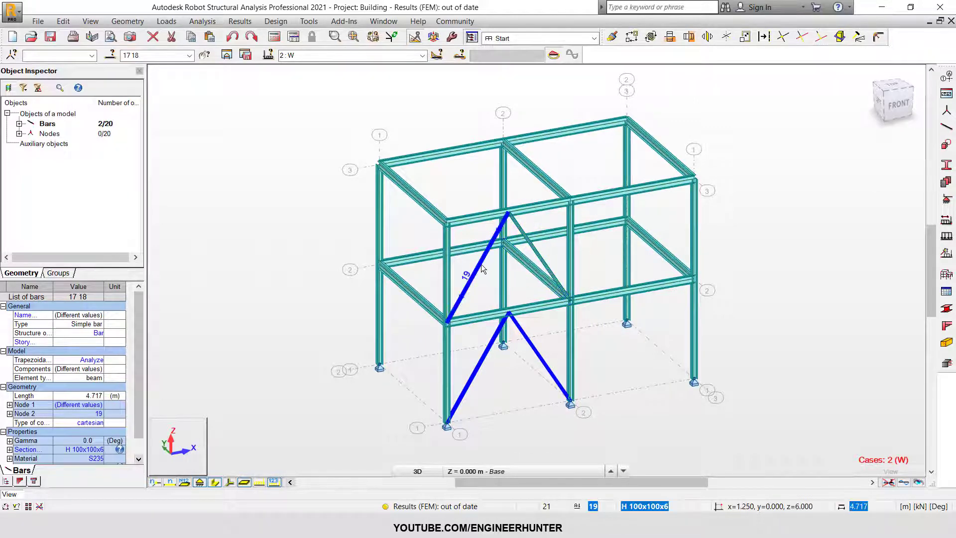
left_click(535, 251, "ctrl")
left_click(632, 38)
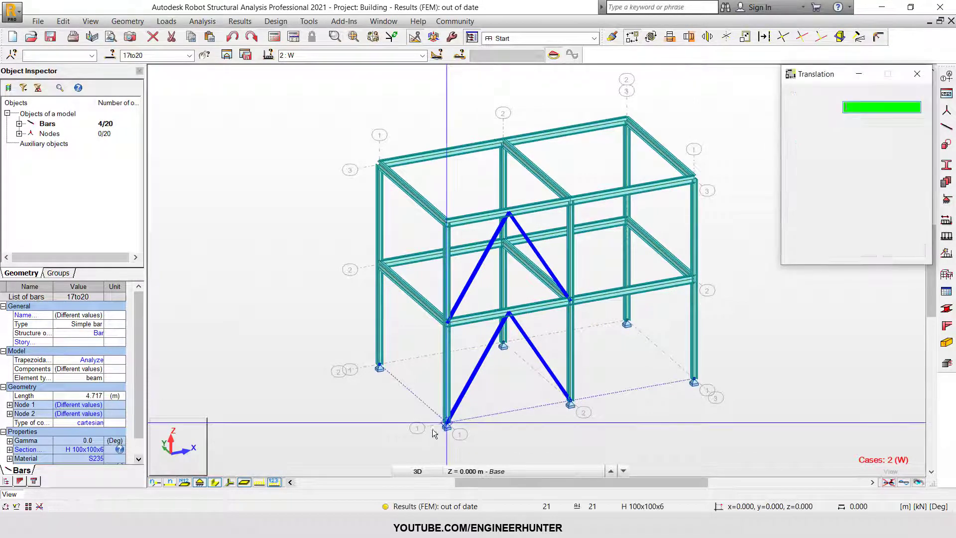
left_click(447, 425)
left_click(379, 368)
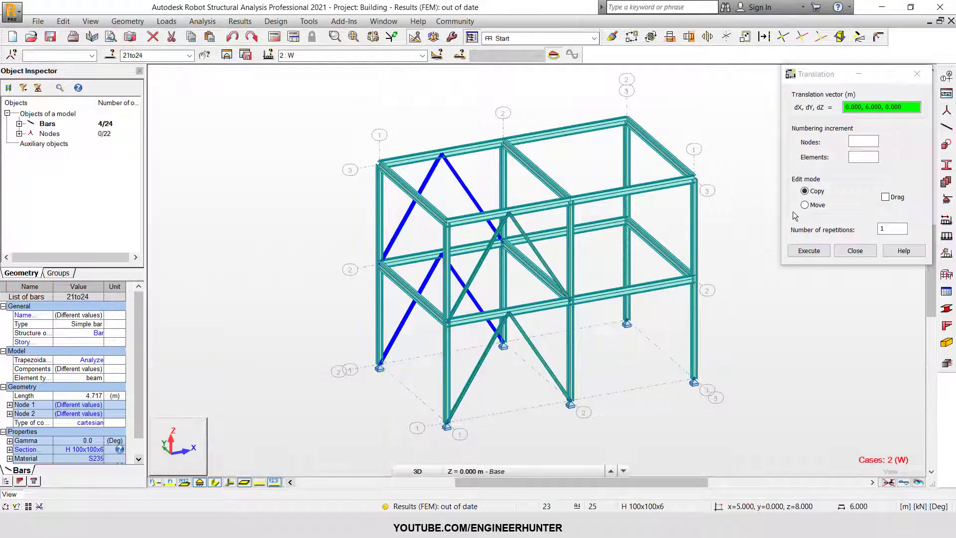
left_click(854, 251)
Examine the bracing bars on both long sides of the building frame
scroll(422, 113, "down", 2)
middle_click_drag(571, 298, 620, 279, "shift")
middle_click_drag(669, 245, 685, 313)
left_click(679, 248)
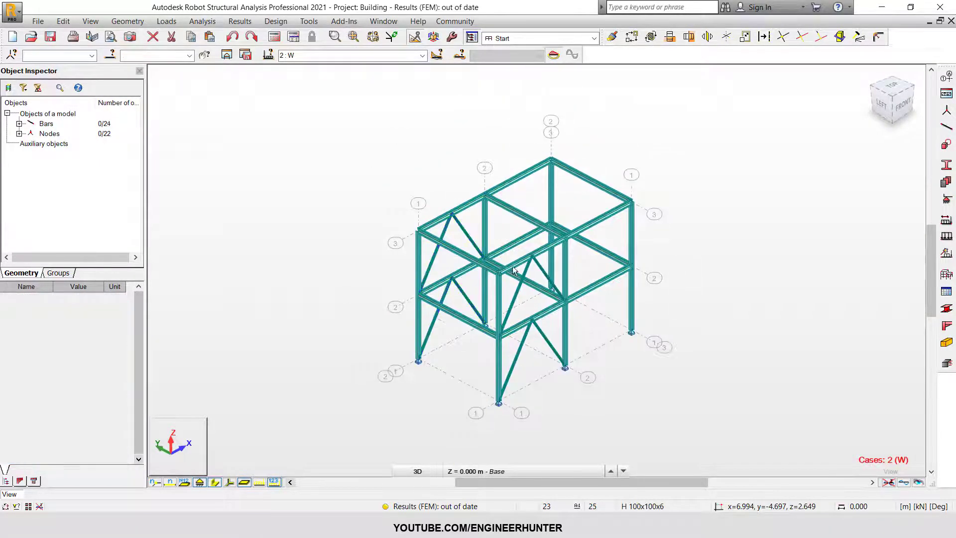
scroll(500, 261, "up", 1)
middle_click_drag(557, 332, 556, 337, "shift")
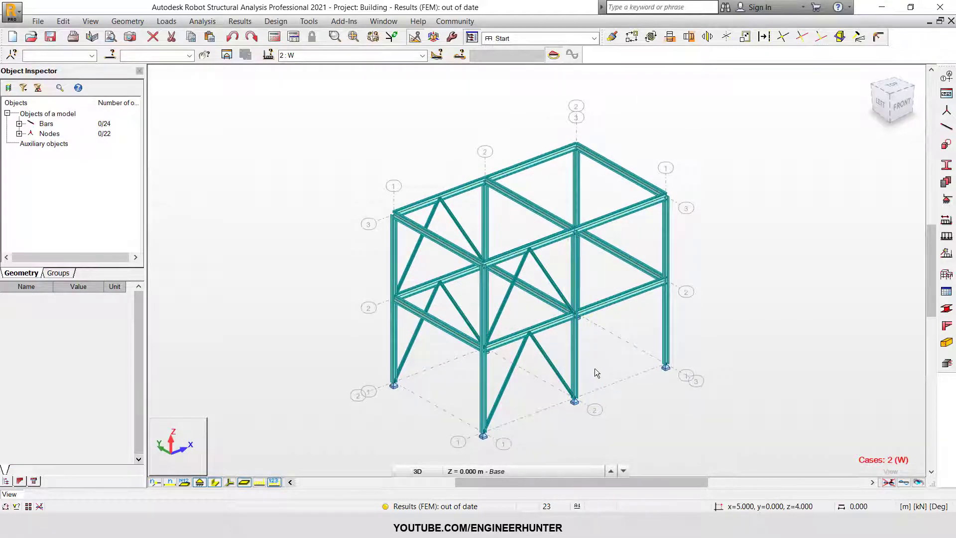
middle_click_drag(595, 368, 623, 312, "shift")
scroll(542, 205, "up", 2)
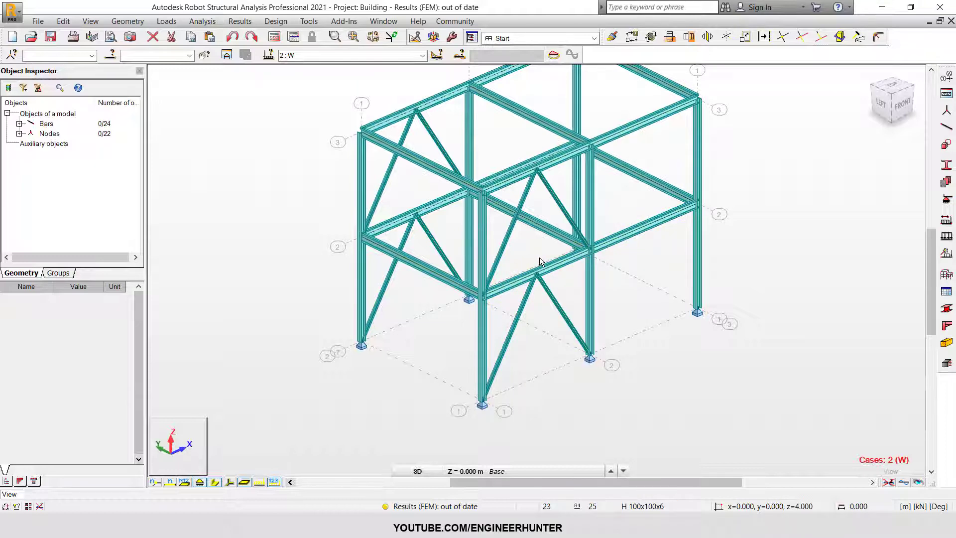
Assign the Pinned-Pinned release to all eight bracing bars, 17 to 24
left_click(423, 225)
left_click(408, 234, "ctrl")
left_click(402, 168, "ctrl")
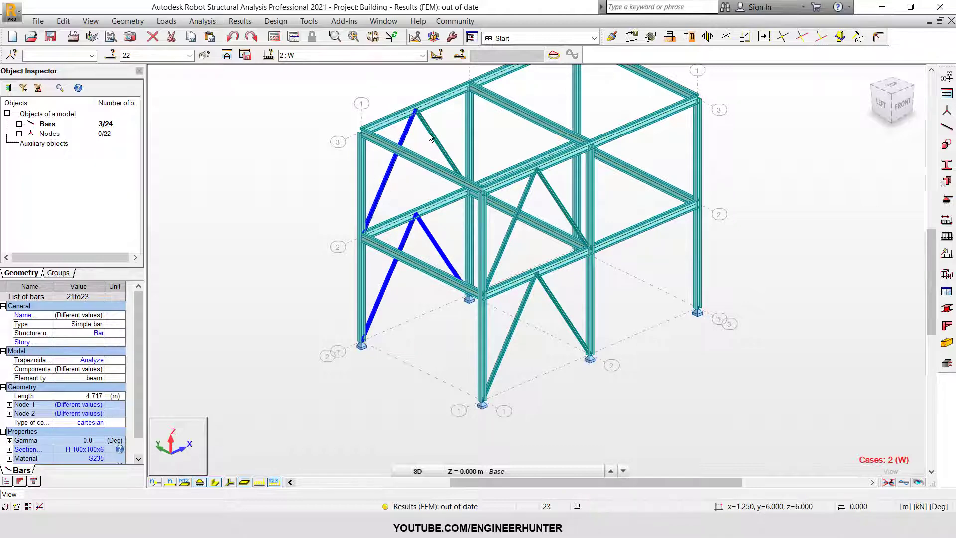
left_click(431, 138, "ctrl")
left_click(525, 195, "ctrl")
left_click(558, 241, "ctrl")
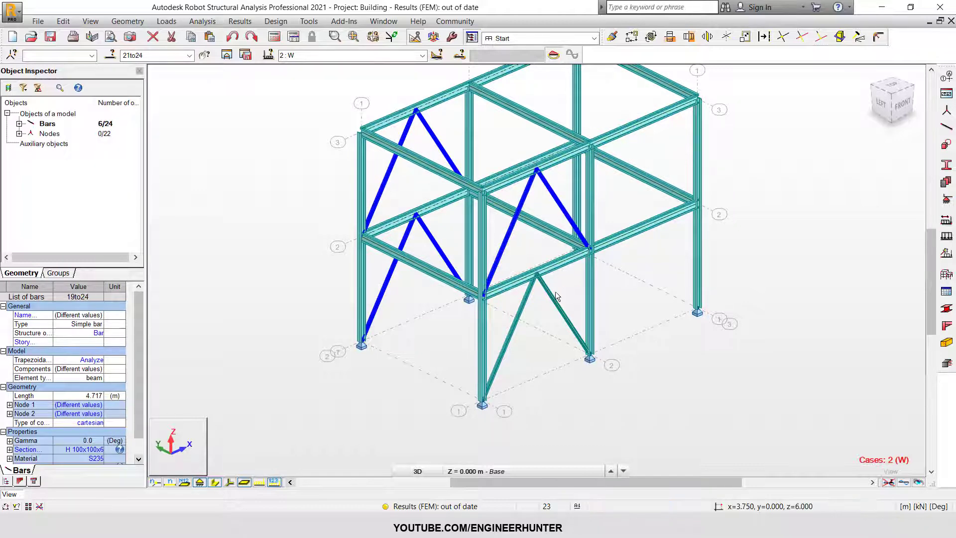
left_click(554, 291, "ctrl")
left_click(128, 21)
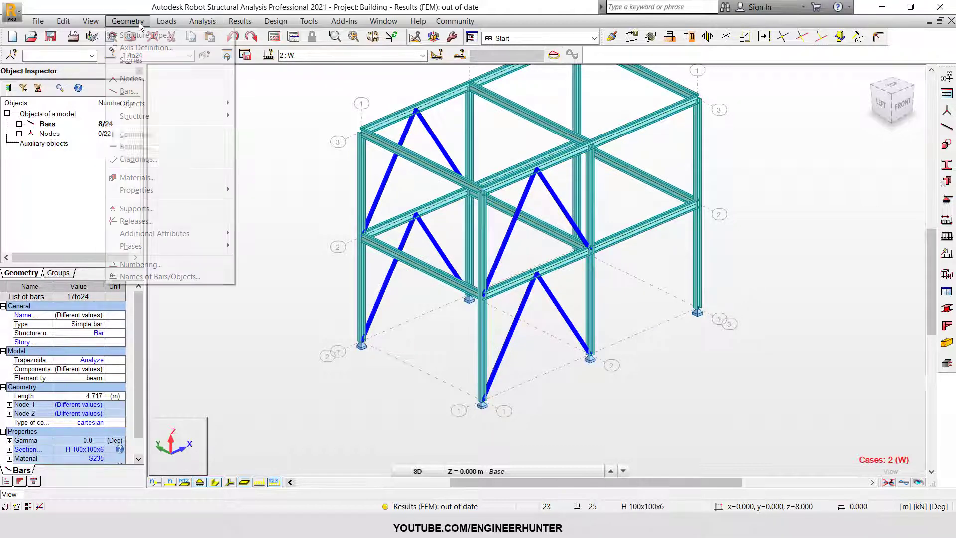
left_click(150, 217)
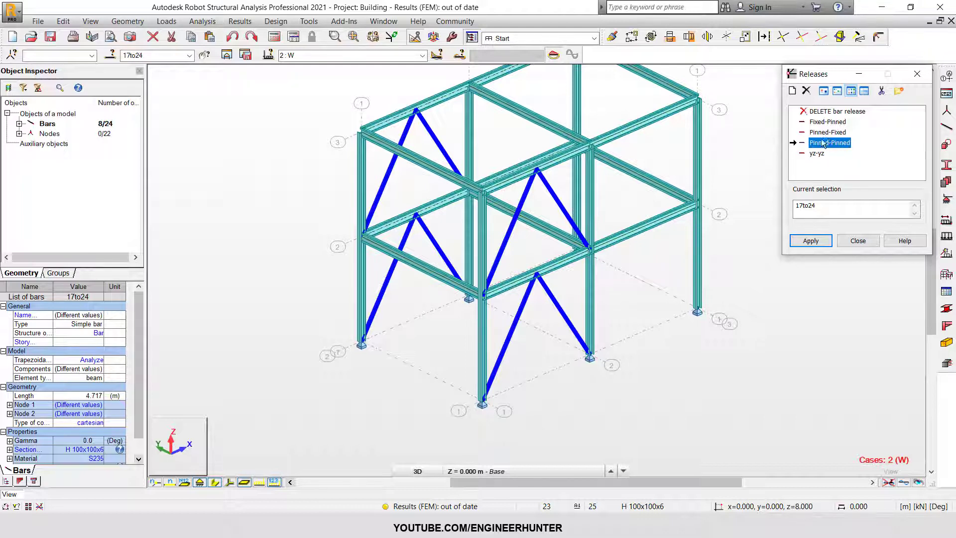
left_click(810, 242)
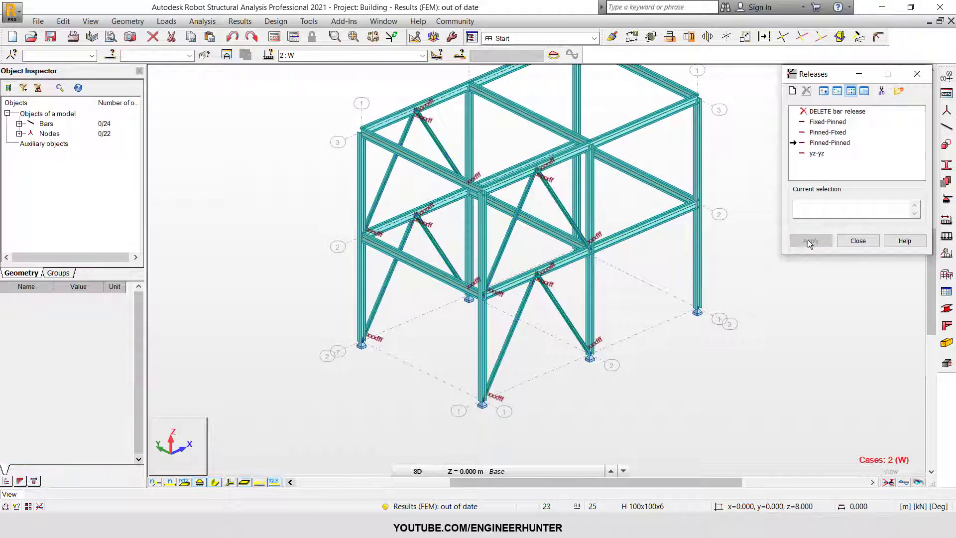
Review the released directions in the Pinned-Pinned release definition and close the release settings
double_click(830, 143)
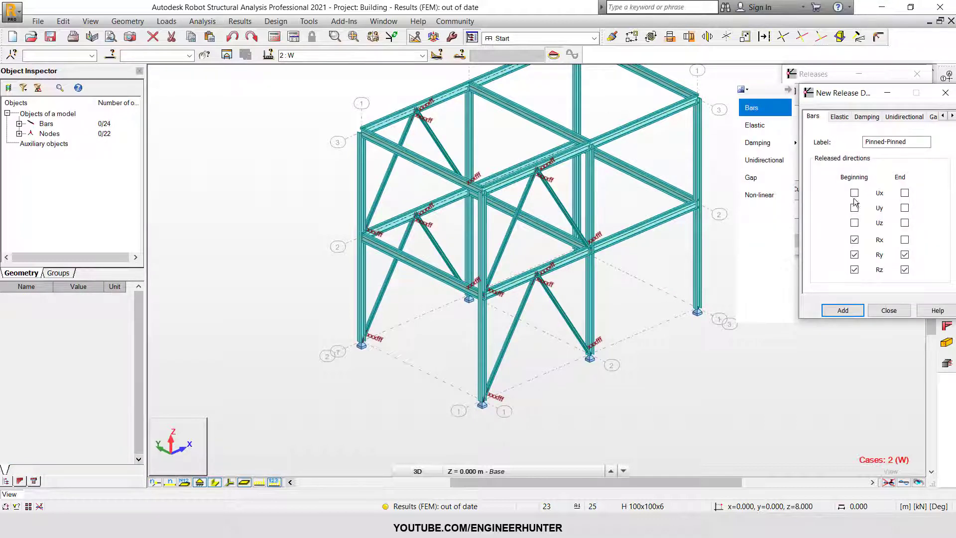
left_click_drag(854, 105, 808, 103)
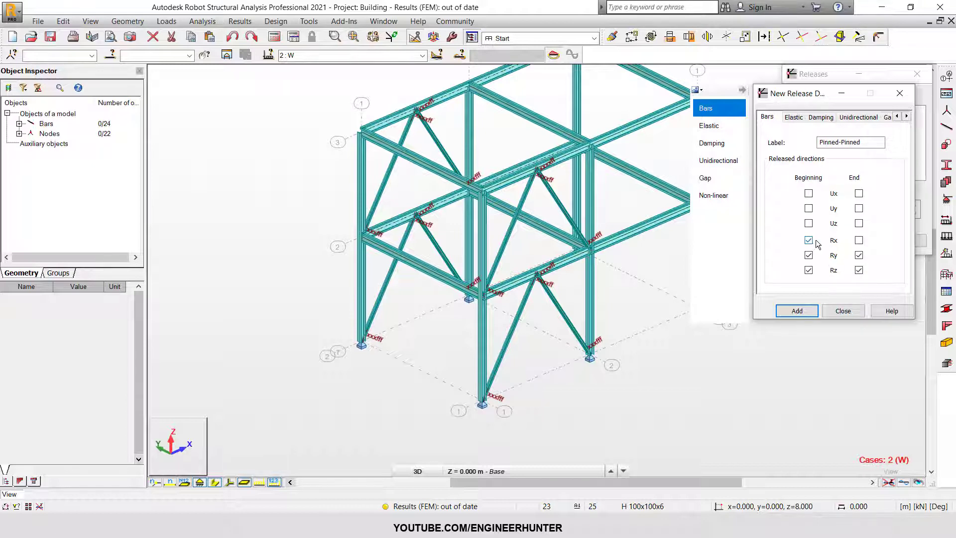
left_click(831, 311)
left_click(850, 241)
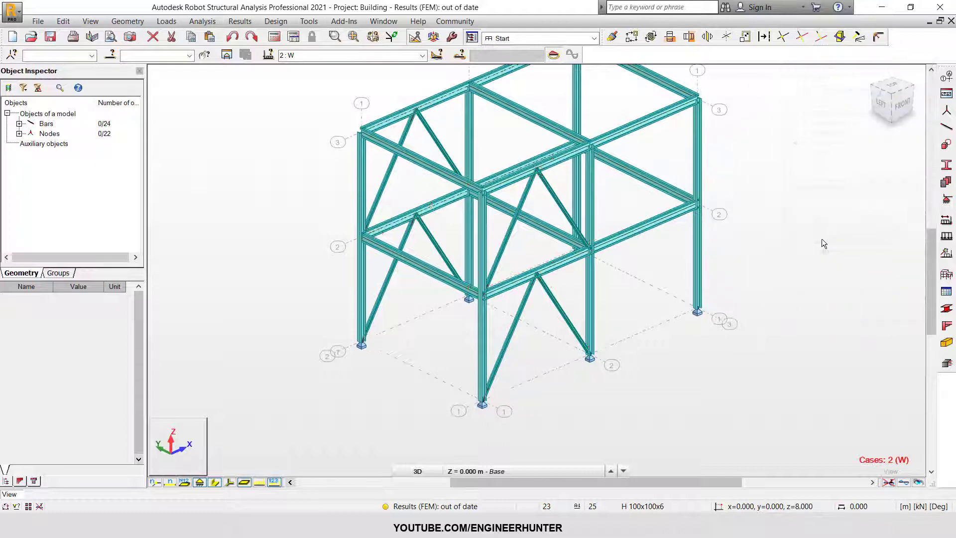
Calculate the braced structure and display its deformation values for load case 2: W
middle_click_drag(757, 171, 755, 212)
scroll(661, 219, "down", 1)
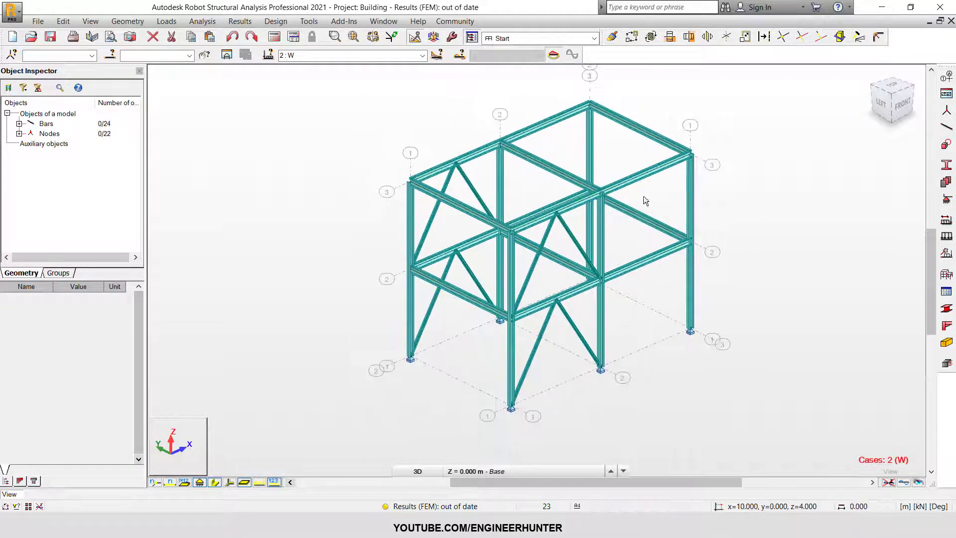
left_click(268, 54)
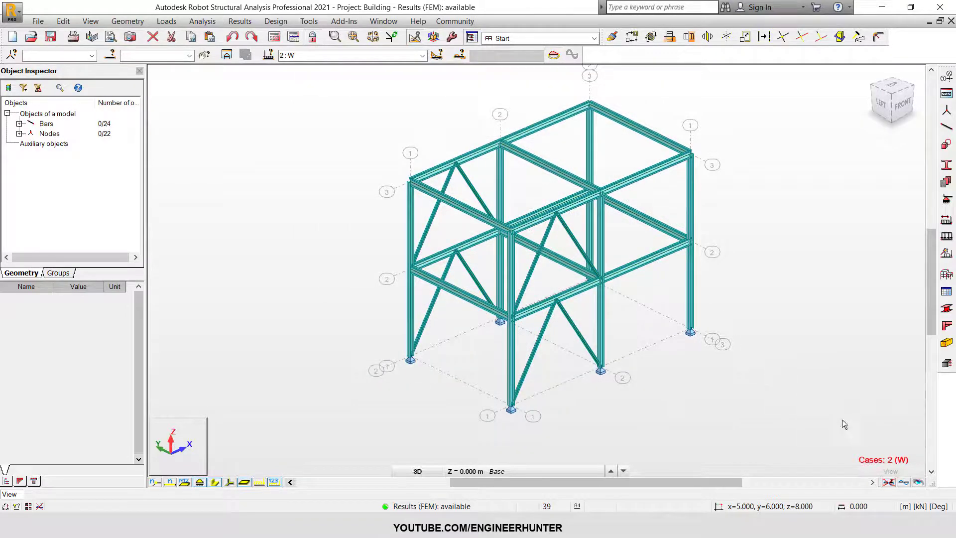
left_click(904, 482)
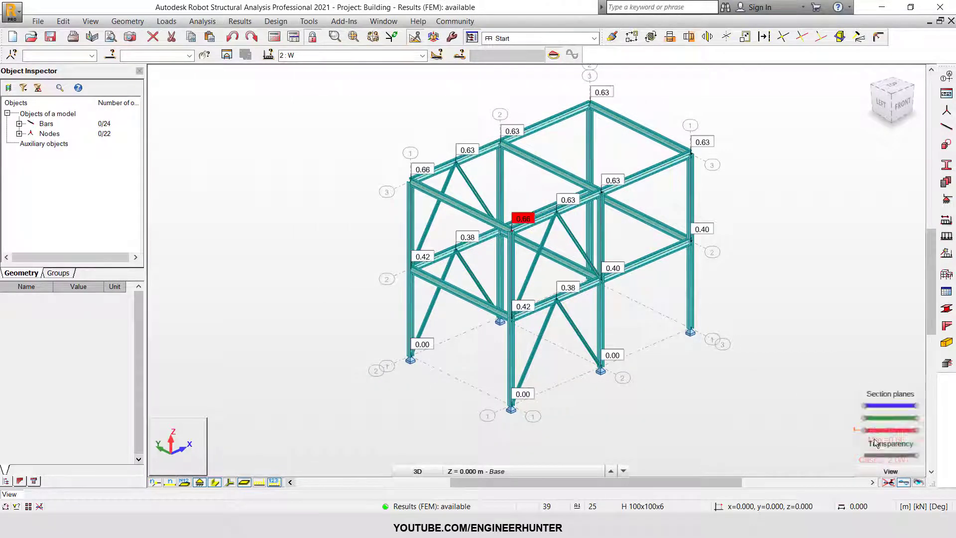
Display the deformation diagram for load case 2: W with a normalized scale and hide the deformation again after viewing it
left_click(240, 21)
left_click(282, 67)
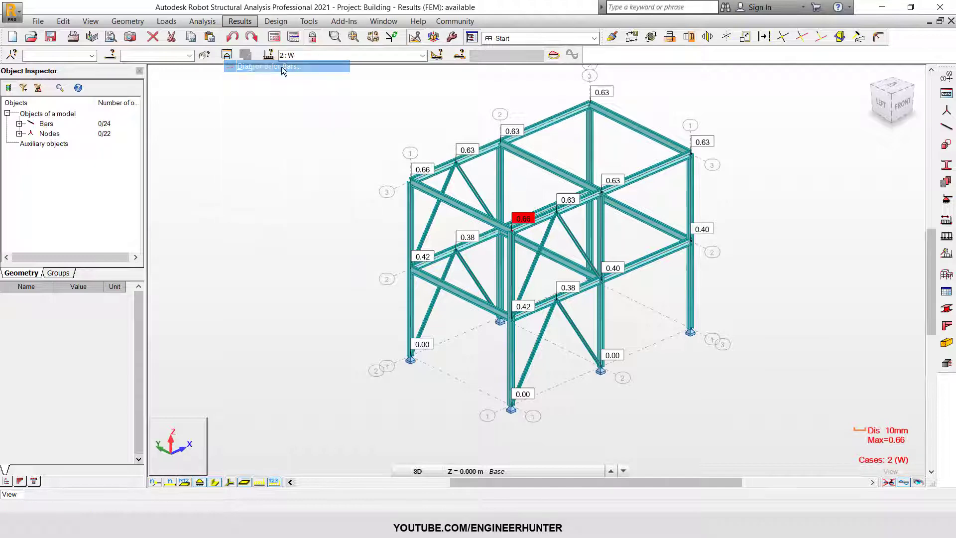
left_click(828, 94)
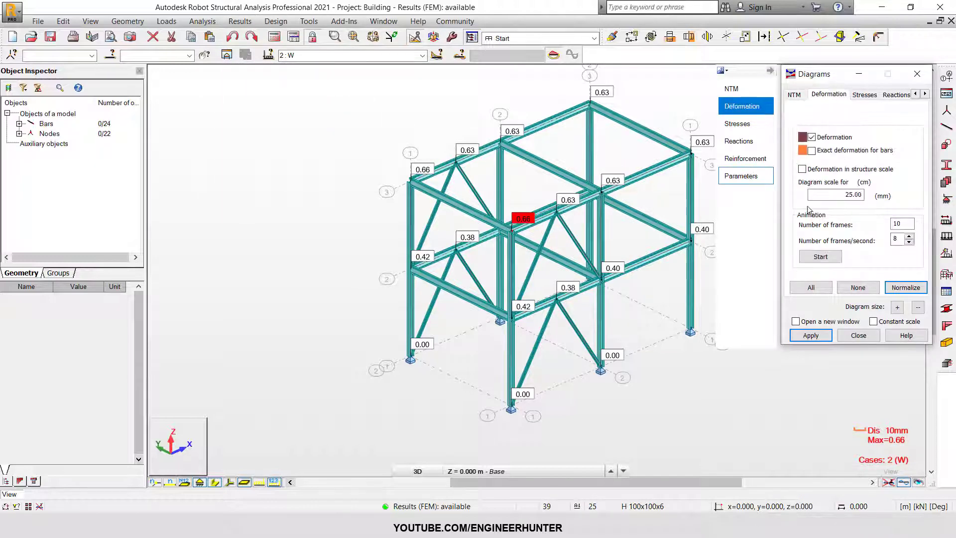
left_click(913, 292)
middle_click_drag(693, 356, 646, 367)
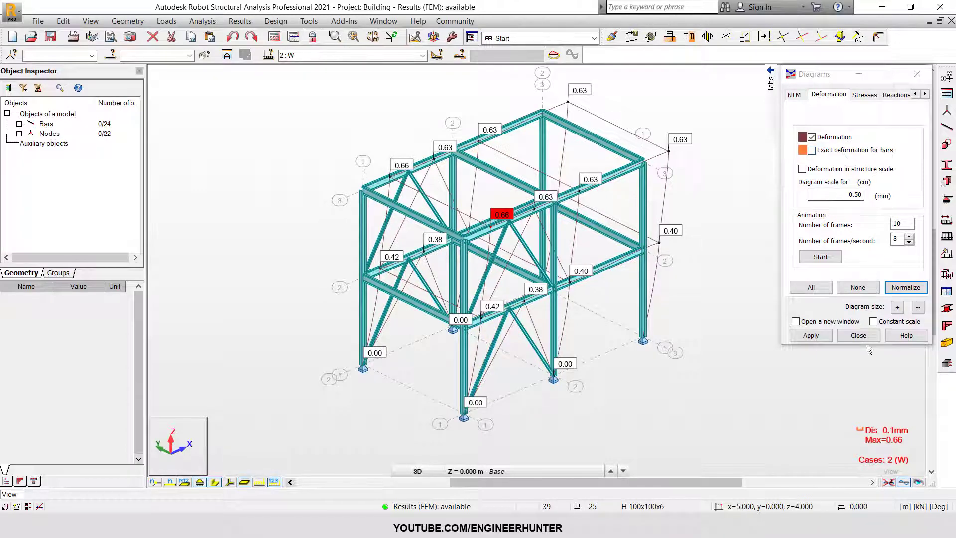
left_click(903, 482)
left_click(861, 333)
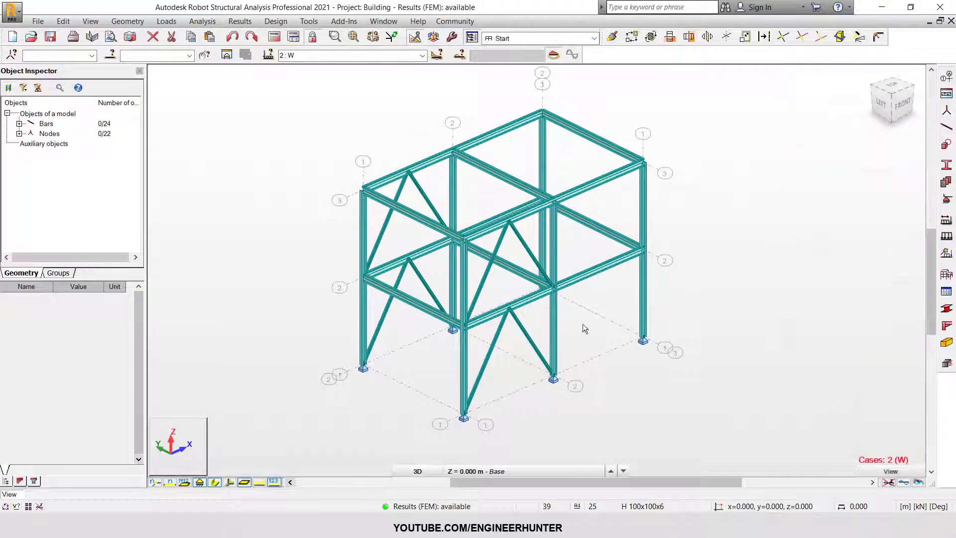
Delete all eight inverted-V bracing bars, 17 to 24, from both long sides of the building frame
left_click(525, 336)
left_click(501, 334, "ctrl")
left_click(518, 239, "ctrl")
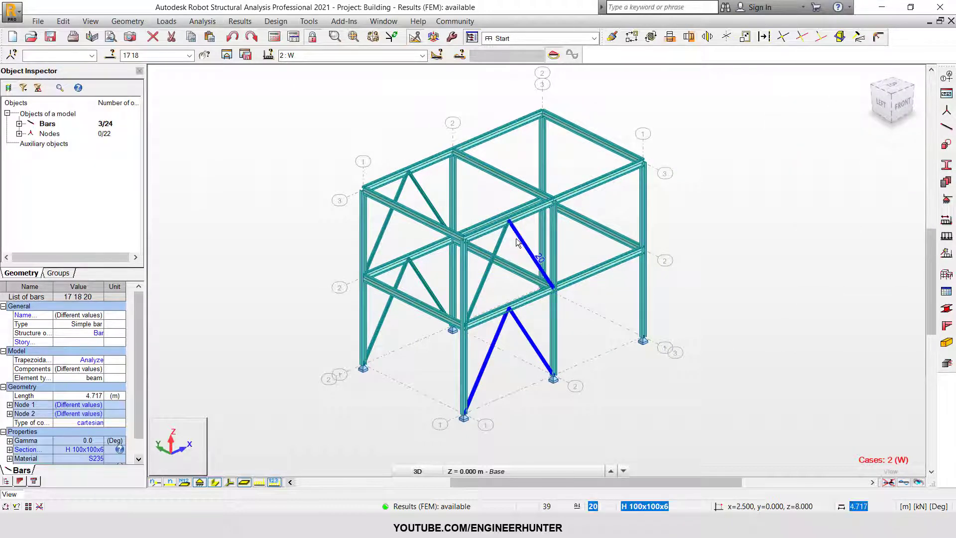
left_click(503, 240, "ctrl")
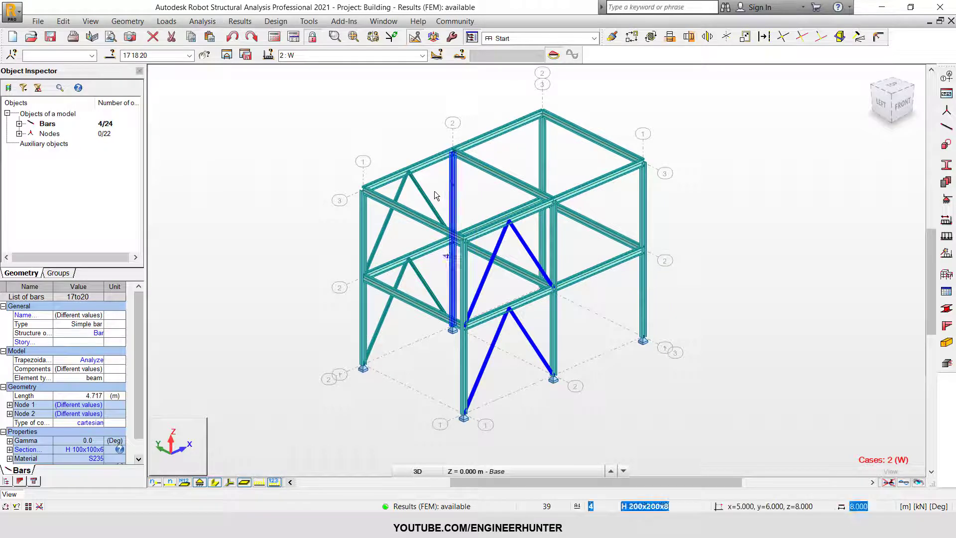
left_click(385, 216, "ctrl")
left_click(401, 276, "ctrl")
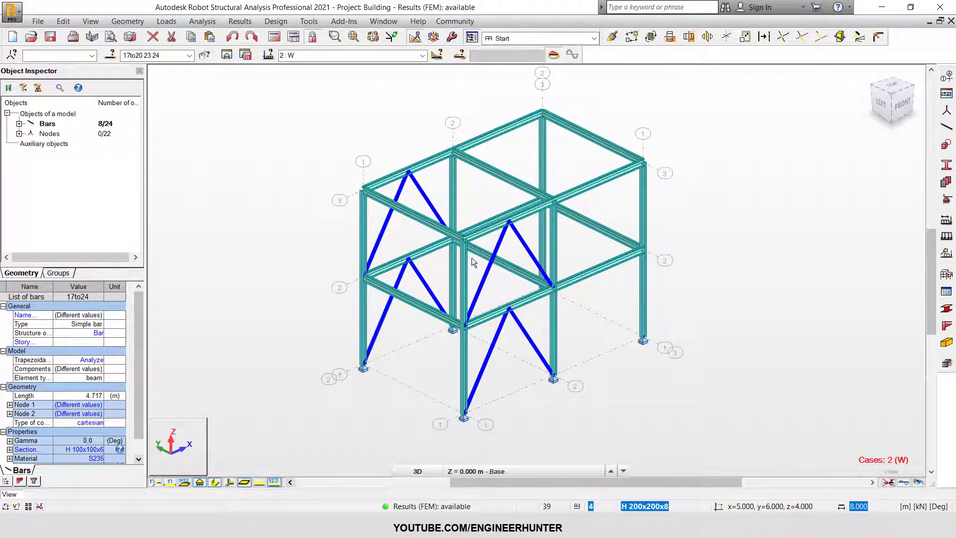
key("Delete")
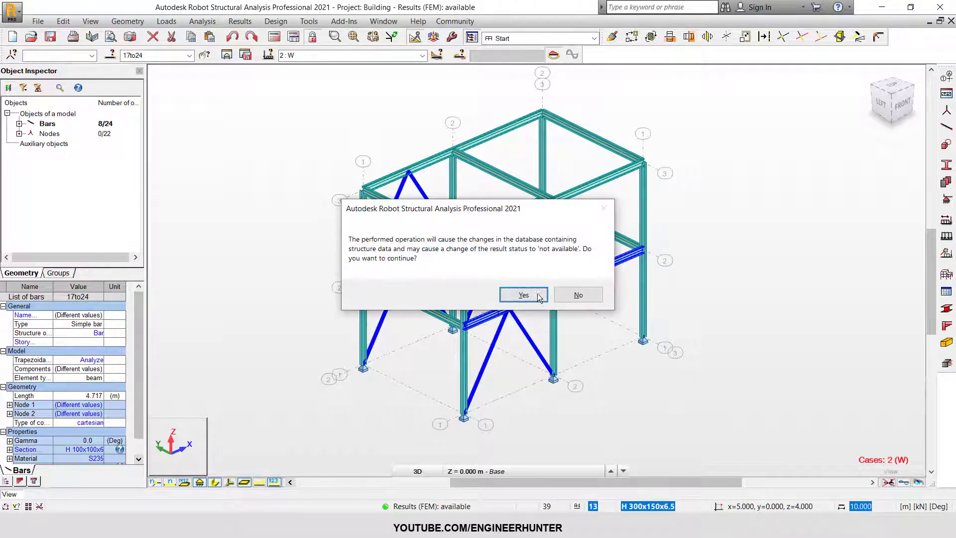
left_click(537, 295)
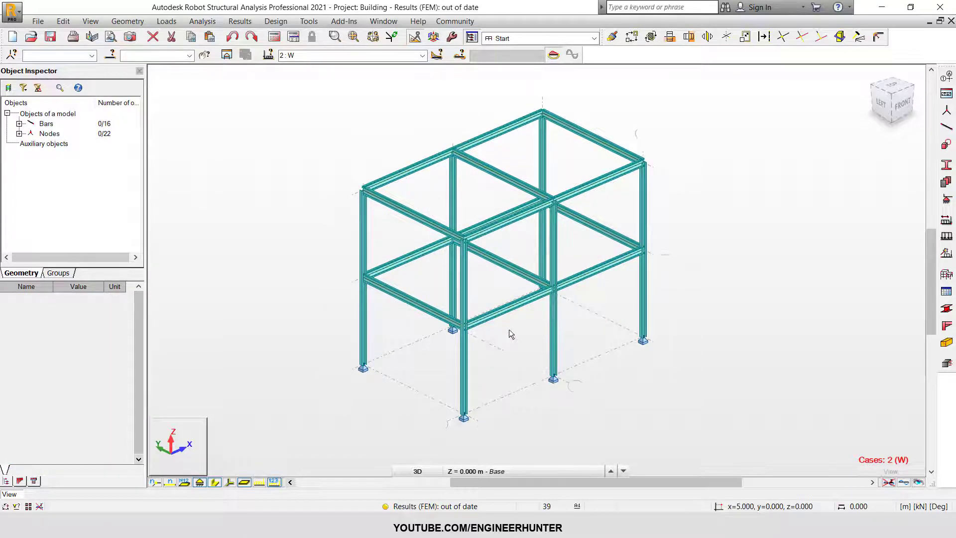
Select all nodes and delete them to clear the unattached ones left over from the removed bracing
middle_click_drag(509, 330, 431, 291, "shift")
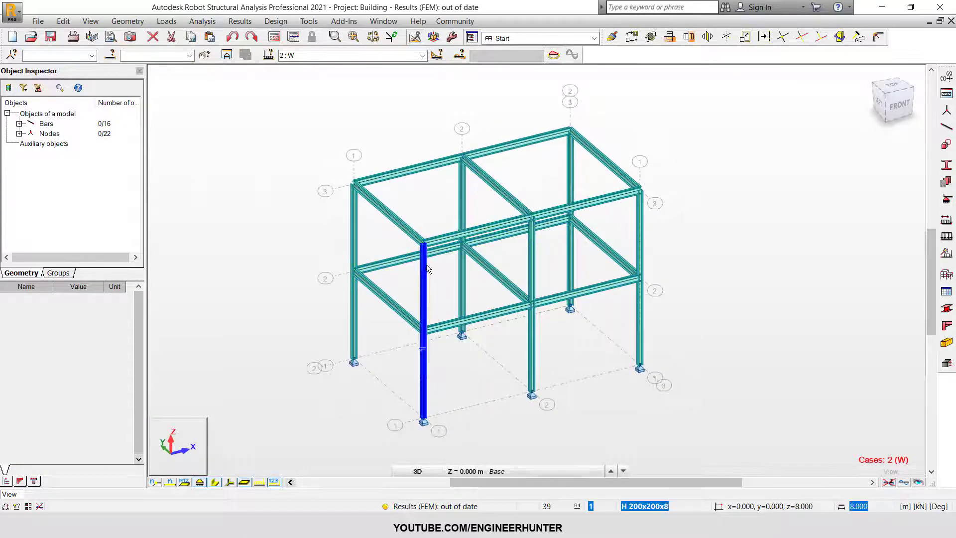
middle_click_drag(493, 304, 493, 298, "shift")
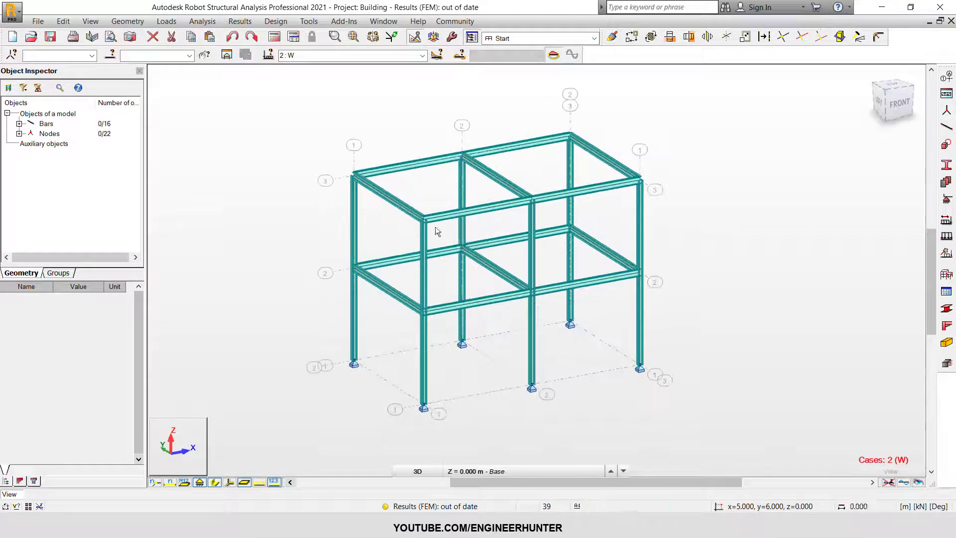
right_click(45, 134)
left_click(69, 162)
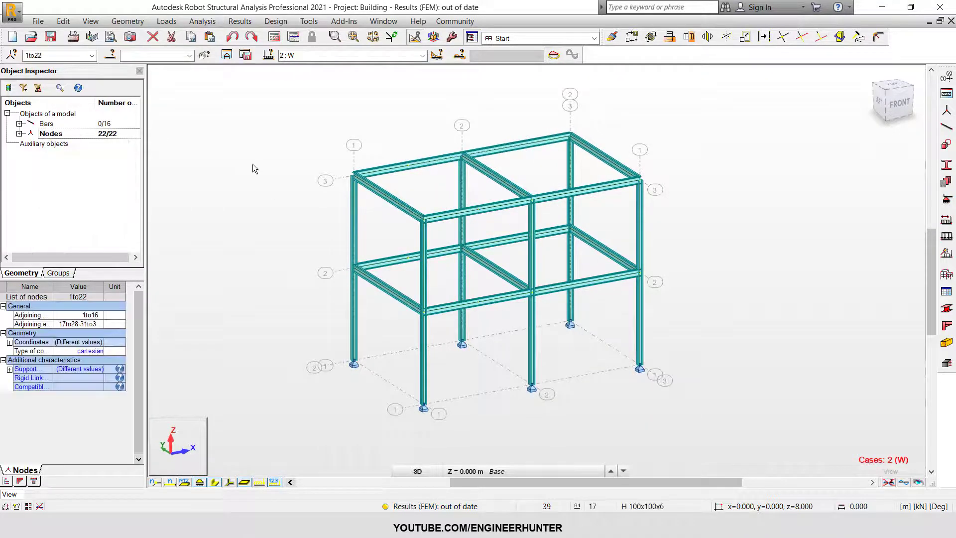
key("Delete")
key("Escape")
left_click(293, 146)
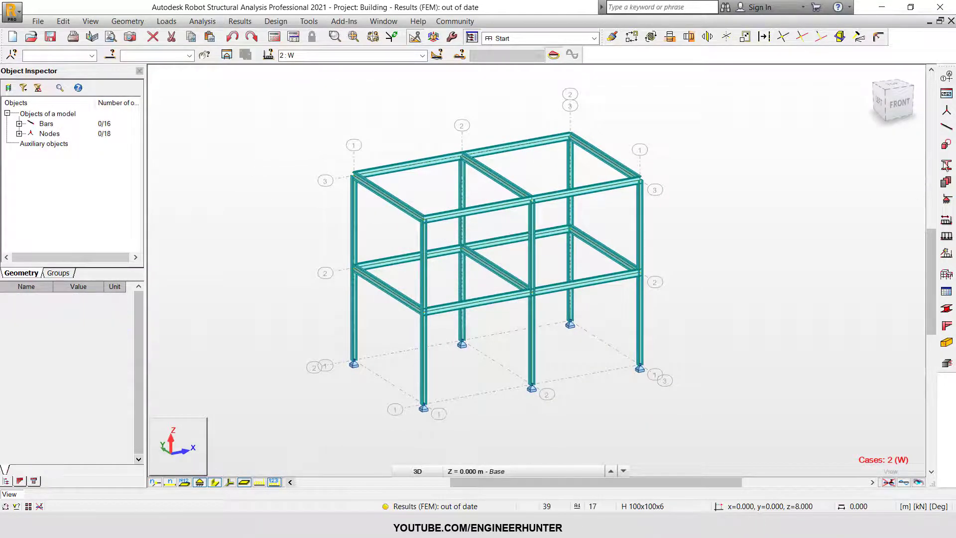
Add single-diagonal H 100x100x6 bars on both storeys of the first bay, on the front and rear long sides
left_click(946, 127)
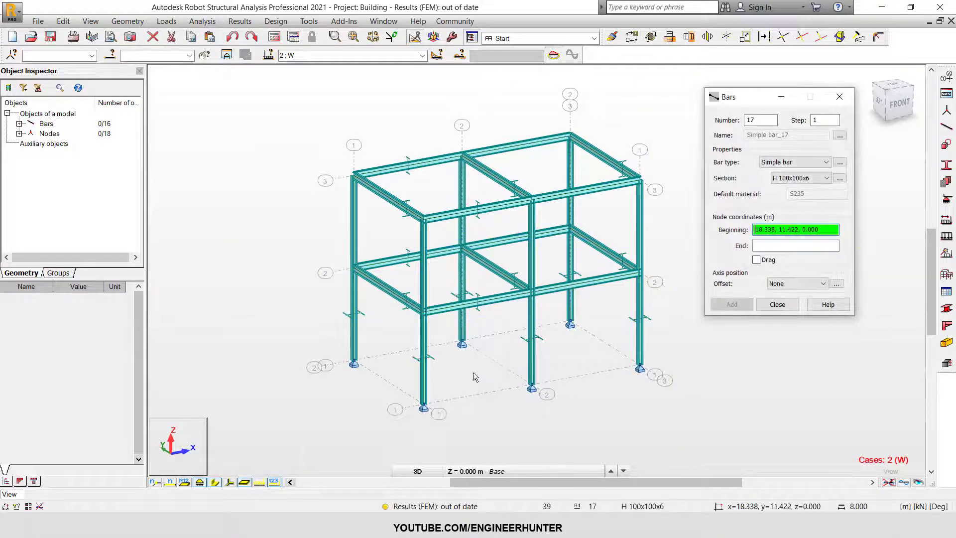
left_click(423, 403)
left_click(529, 298)
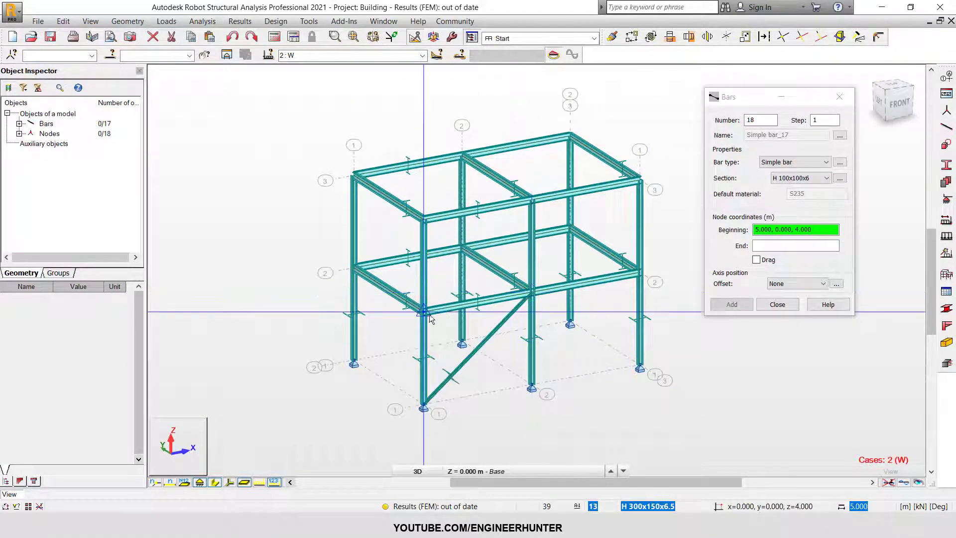
left_click(424, 311)
left_click(532, 200)
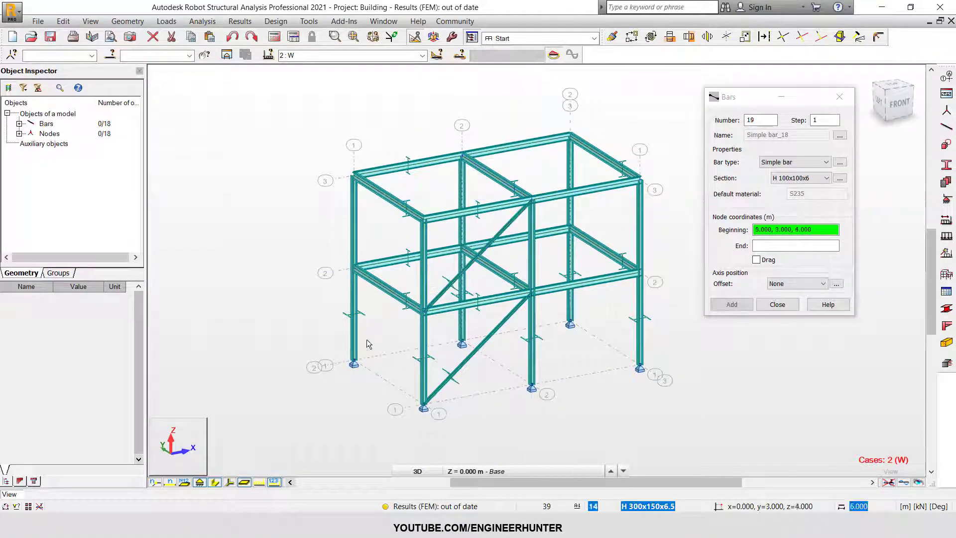
left_click(354, 363)
left_click(462, 248)
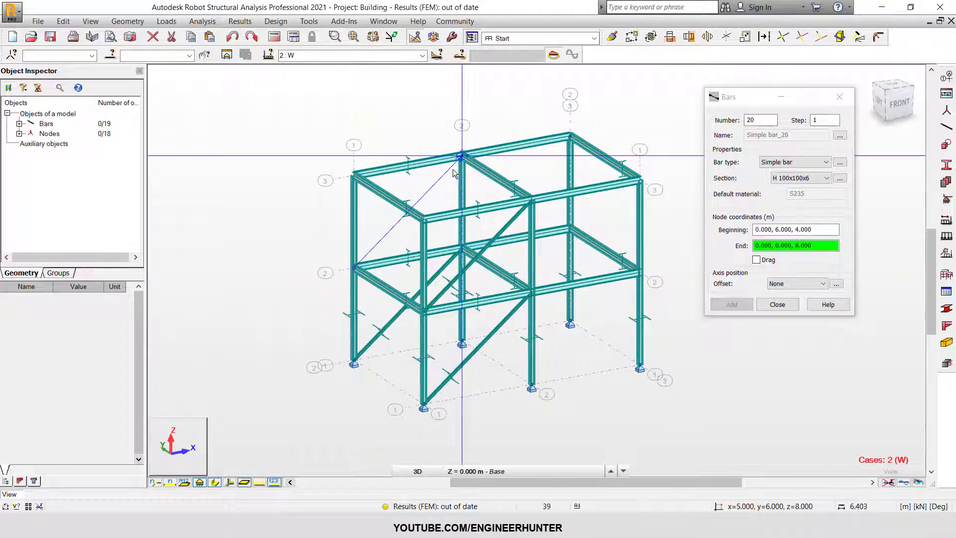
left_click(462, 157)
left_click(769, 305)
Delete the four single-diagonal bracing bars, 17 to 20, from the first bay
middle_click_drag(635, 401, 649, 369, "shift")
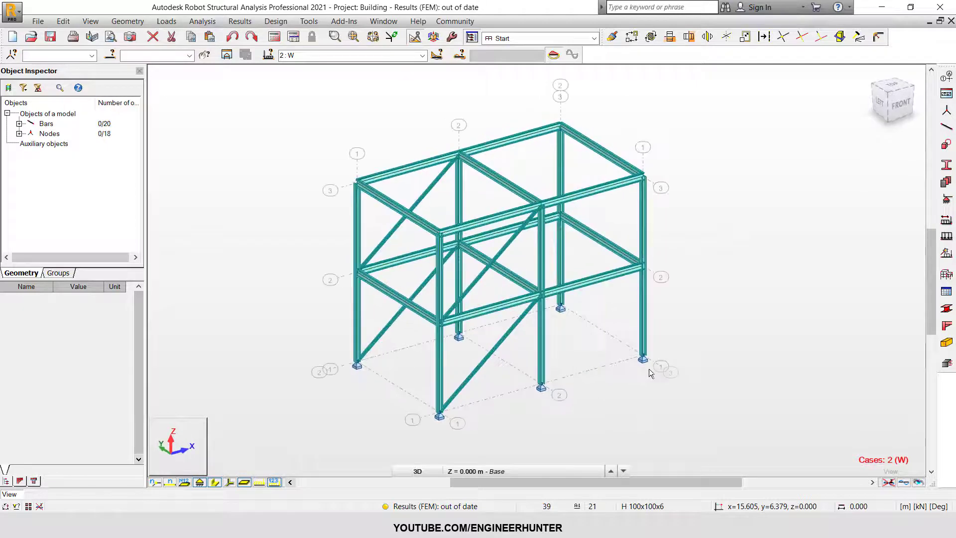
left_click(393, 225)
left_click(415, 292, "ctrl")
left_click(507, 246, "ctrl")
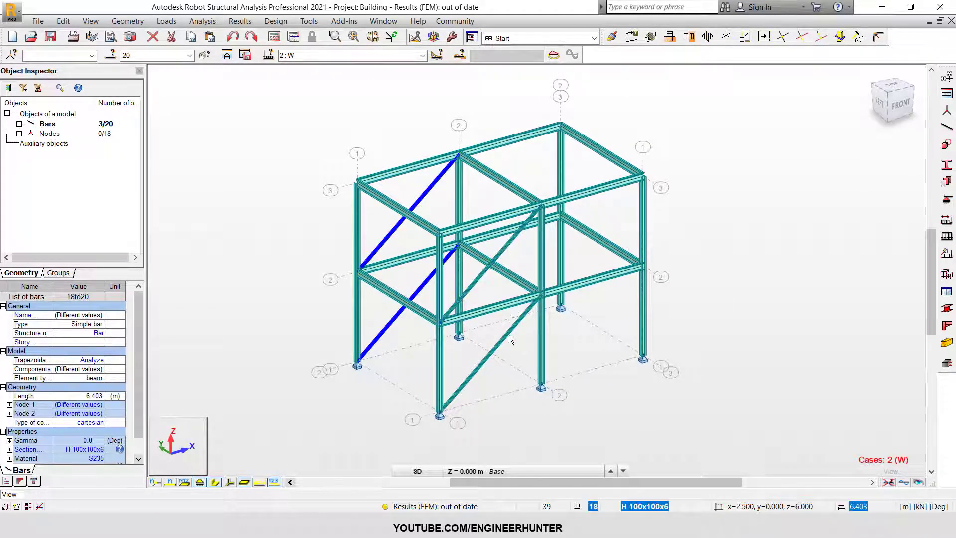
left_click(490, 311, "ctrl")
key("Delete")
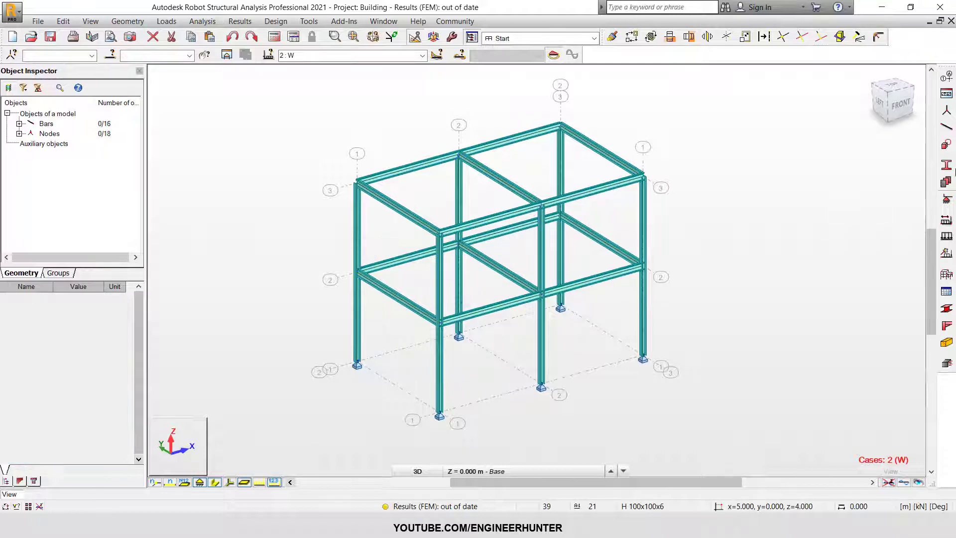
Draw X-bracing with H 100x100x6 bars on both storeys of the front side's first bay, between grid lines 1 and 2
left_click(948, 128)
left_click(542, 387)
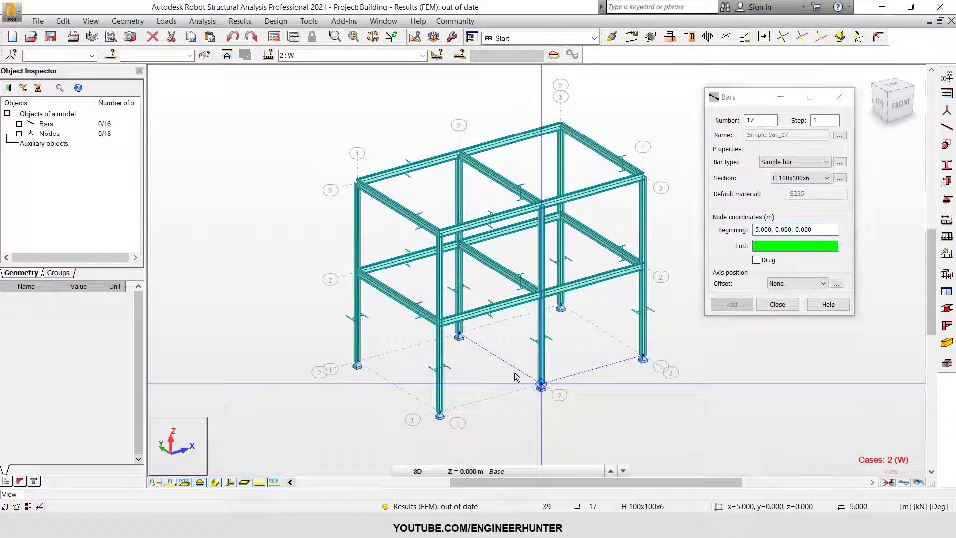
left_click(440, 325)
left_click(440, 415)
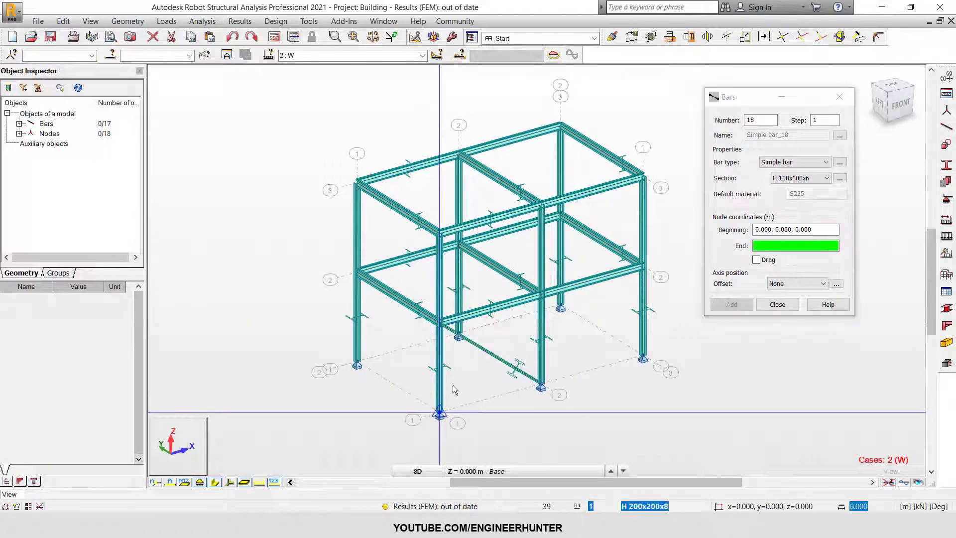
left_click(542, 294)
left_click(440, 325)
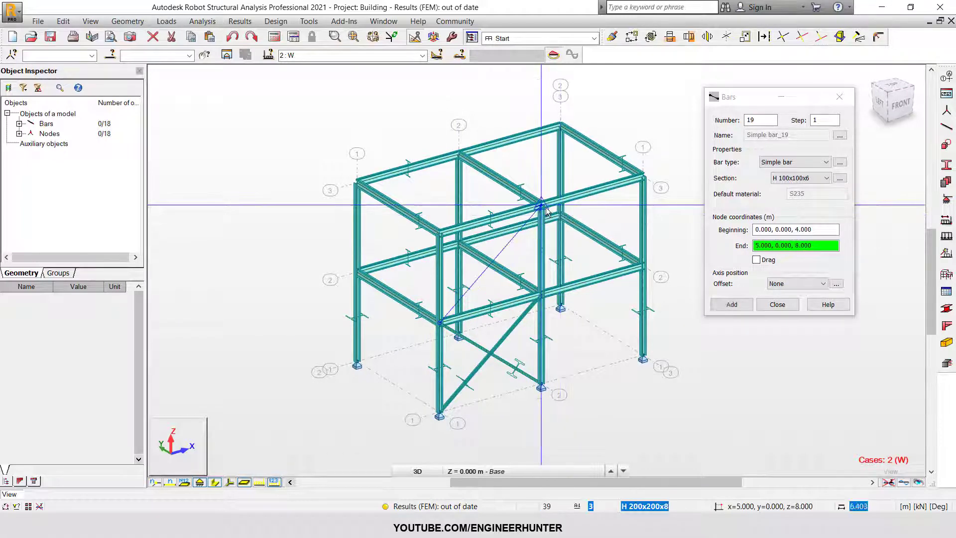
left_click(542, 204)
left_click(539, 294)
left_click(439, 233)
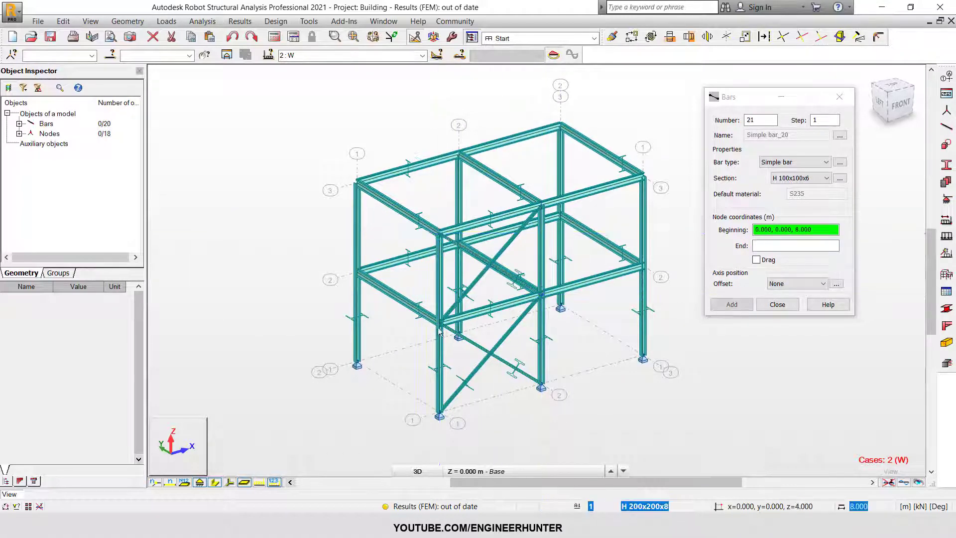
Draw matching H 100x100x6 X-bracing on both storeys of the rear side's first bay and finish adding bars
middle_click_drag(560, 391, 576, 427, "shift")
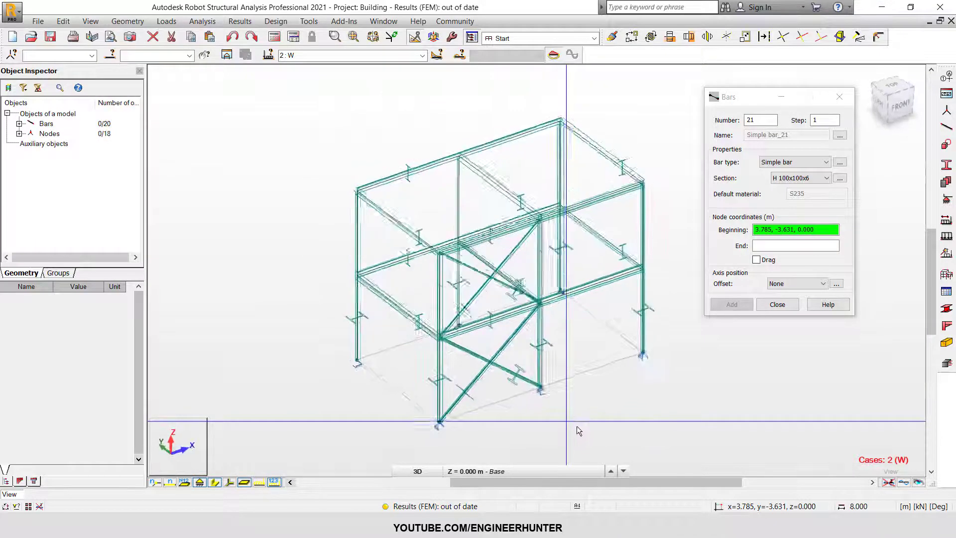
middle_click_drag(398, 342, 375, 365, "shift")
left_click(375, 362)
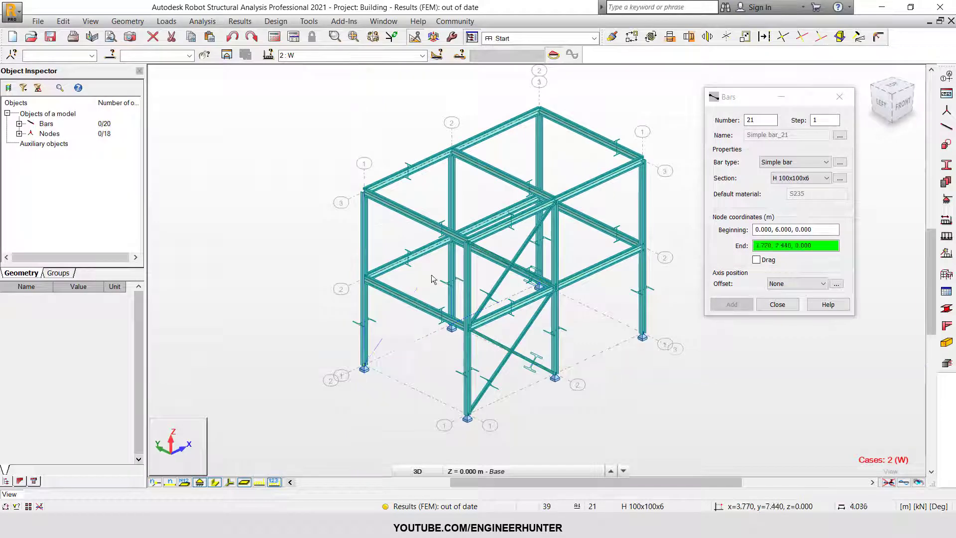
left_click(446, 247)
middle_click_drag(447, 342, 448, 323, "shift")
left_click(450, 339)
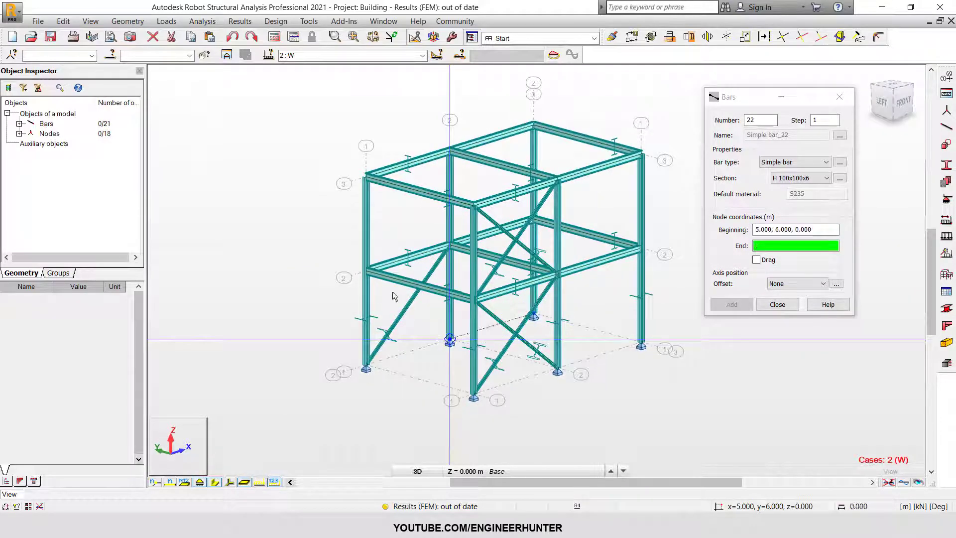
left_click(368, 272)
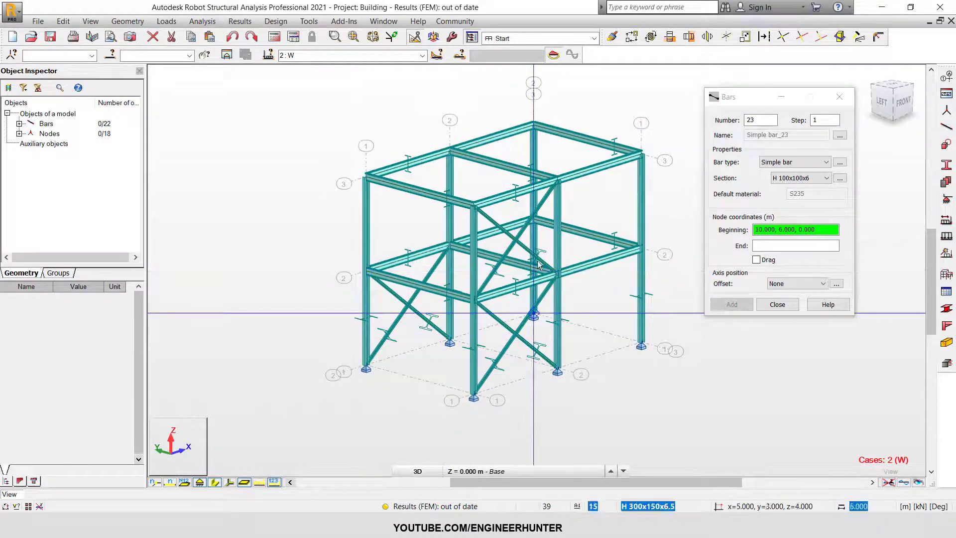
left_click(368, 271)
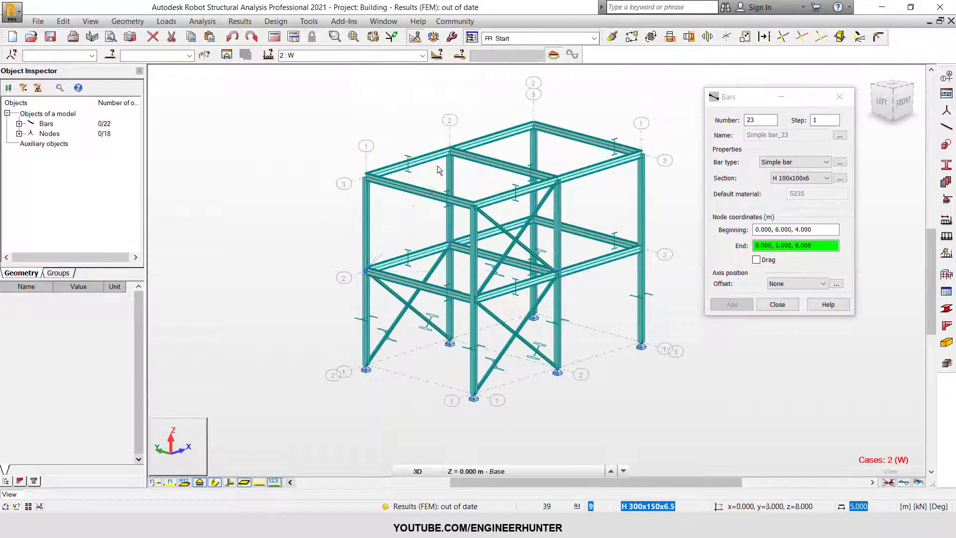
left_click(448, 153)
left_click(449, 244)
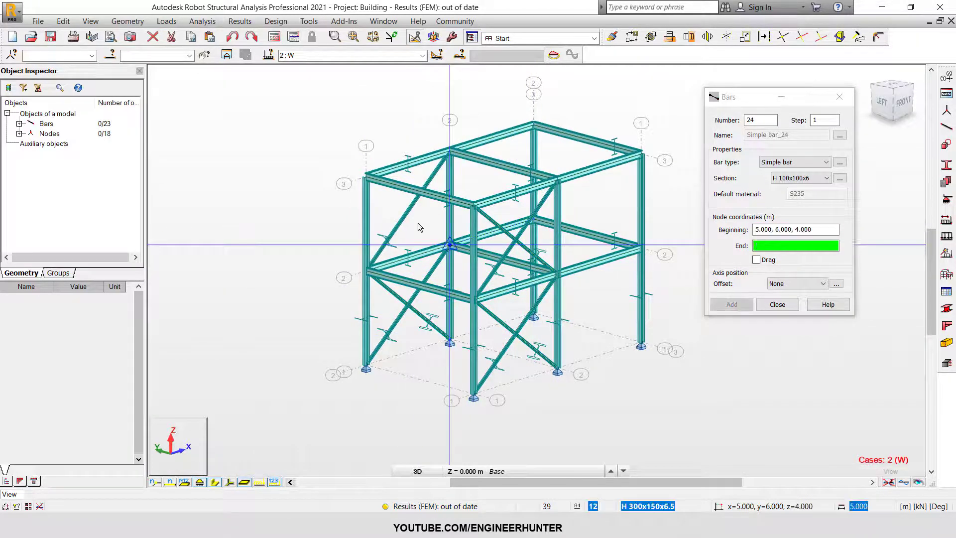
left_click(369, 180)
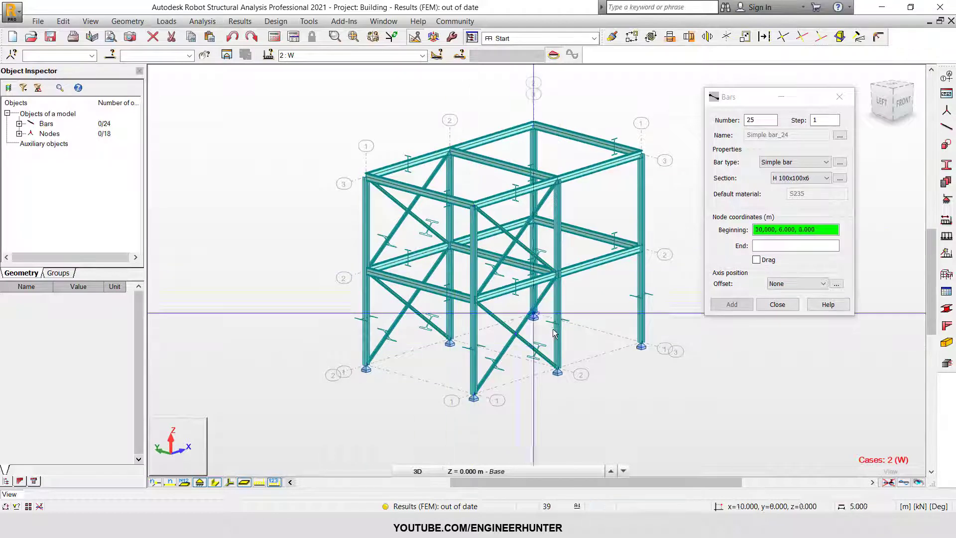
left_click(765, 304)
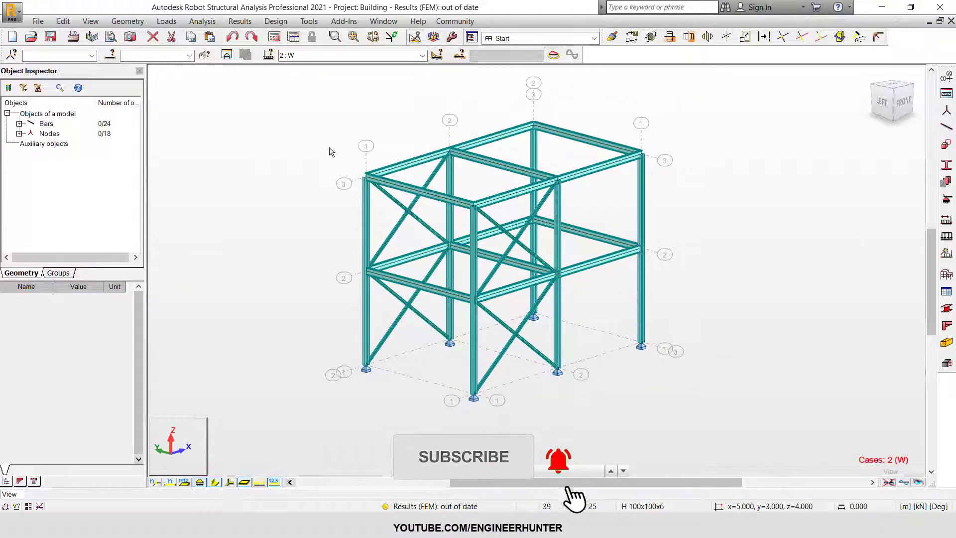
Calculate the X-braced structure, display its deformation for load case 2: W, and hide the diagram after checking it
left_click(268, 55)
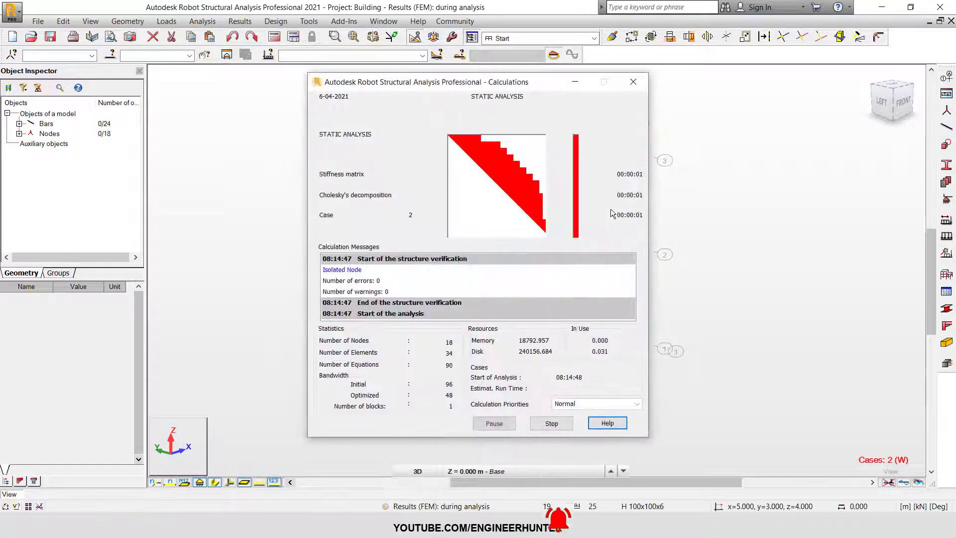
left_click(908, 482)
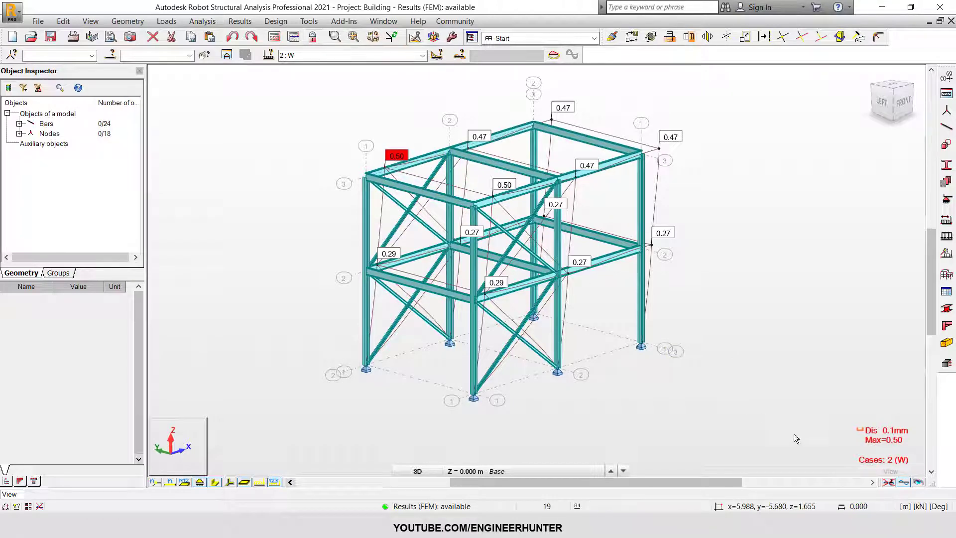
left_click(901, 484)
Select the eight X-bracing bars 17 to 24 on both sides of the first bay and open their advanced bar properties
left_click_drag(513, 355, 502, 320)
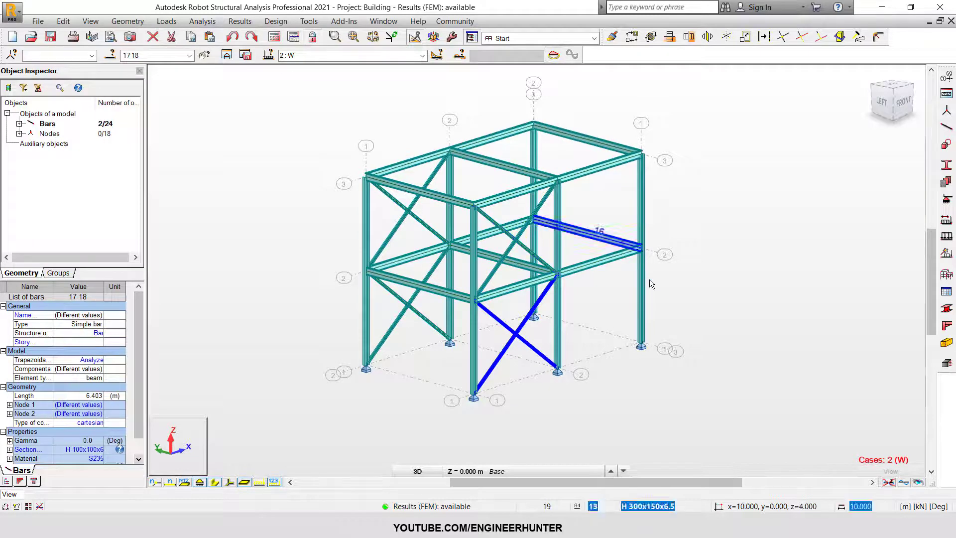
middle_click_drag(647, 291, 629, 316, "shift")
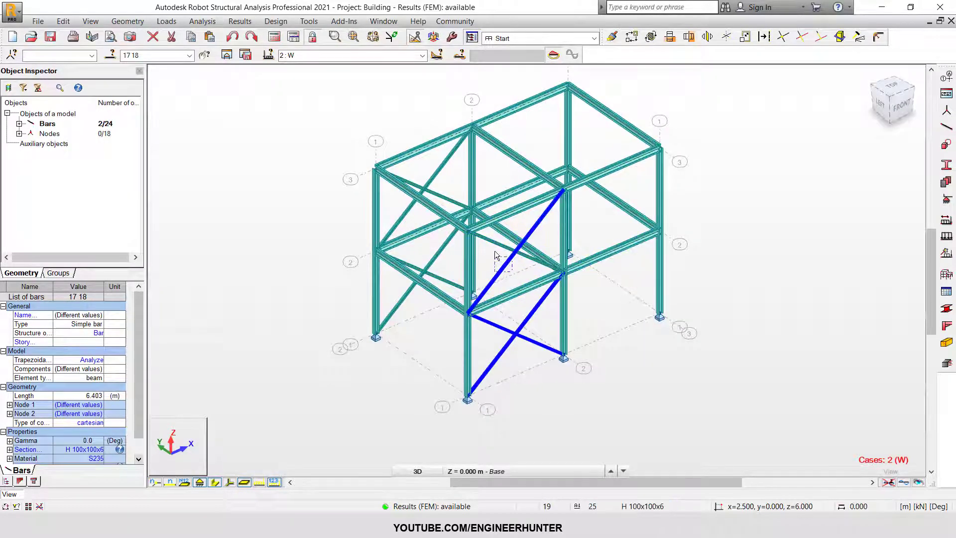
left_click(430, 265, "ctrl")
left_click(429, 273, "ctrl")
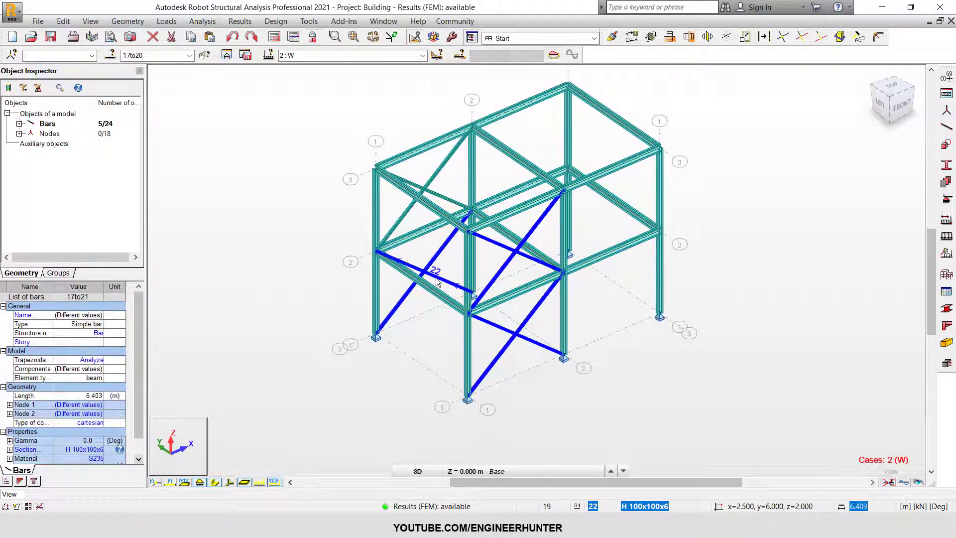
left_click(408, 212, "ctrl")
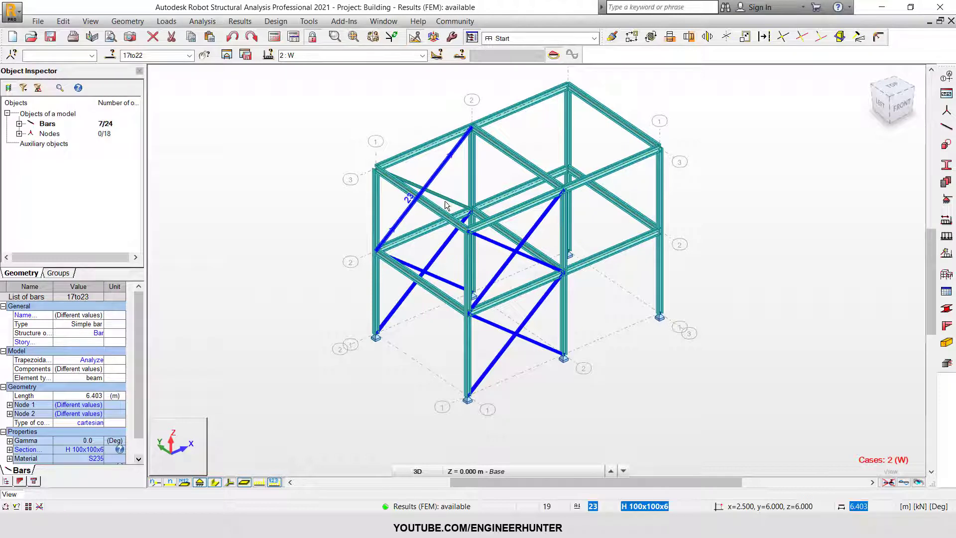
left_click(128, 21)
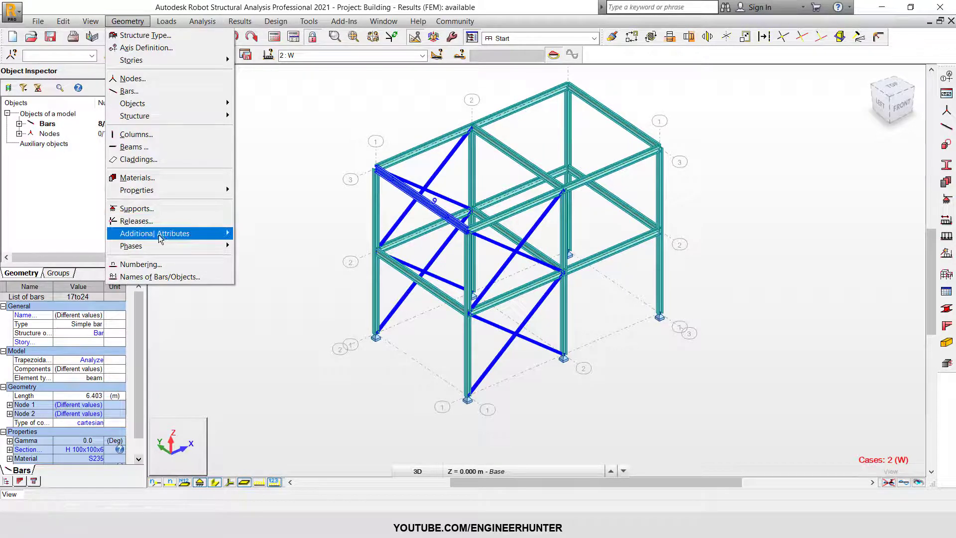
mouse_move(159, 237)
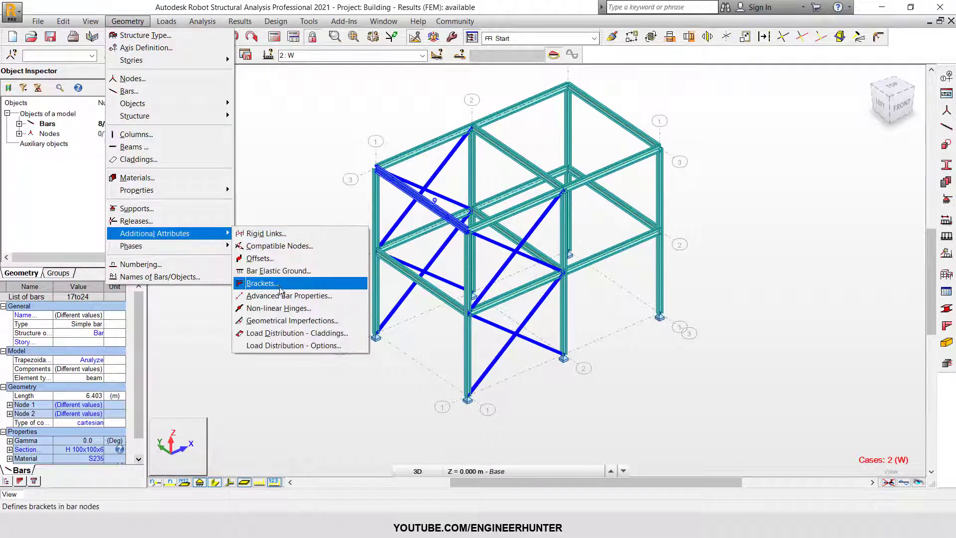
left_click(309, 296)
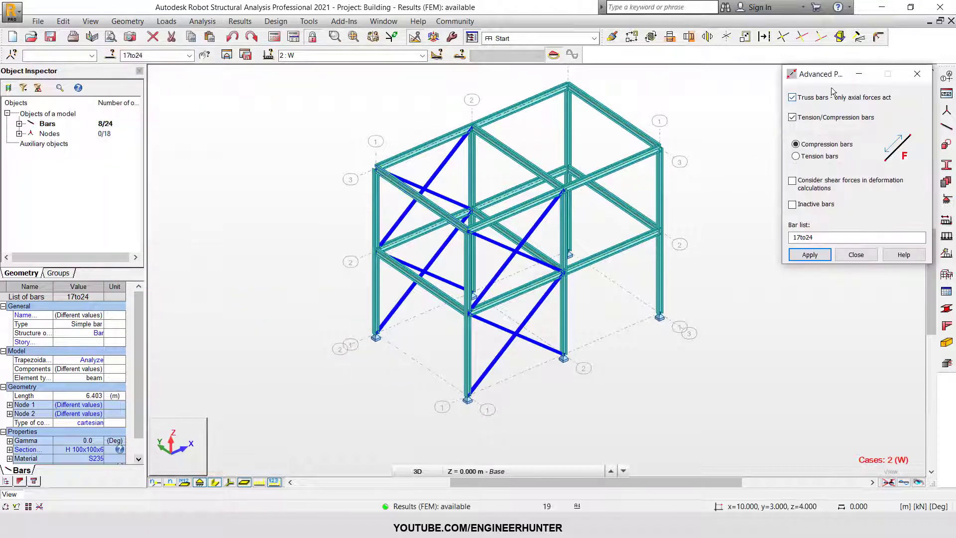
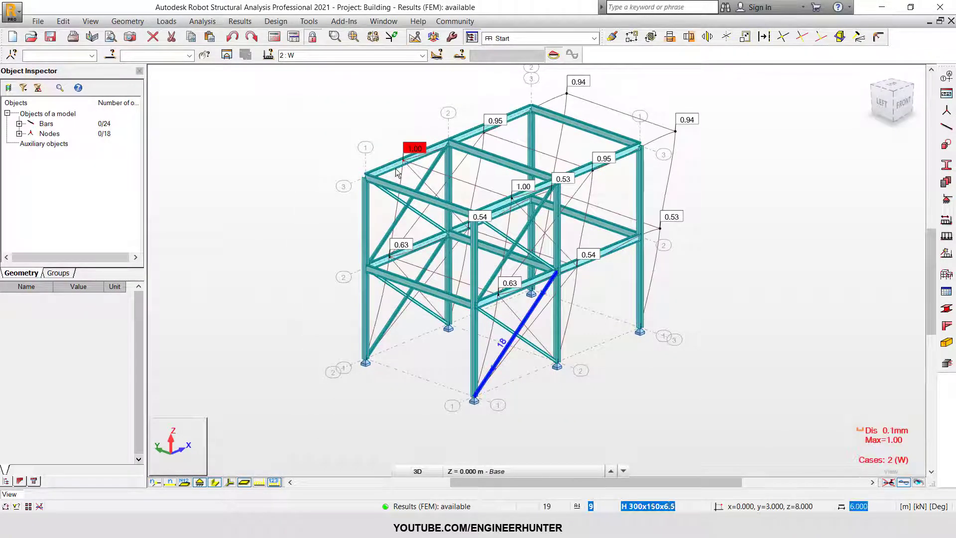
Hide the deformation diagram and delete the eight X-bracing bars 17 to 24 from the building frame
mouse_move(727, 339)
middle_mouse_down("shift")
mouse_move(695, 351)
mouse_move(667, 346)
mouse_move(692, 330)
mouse_move(737, 352)
middle_mouse_up("shift")
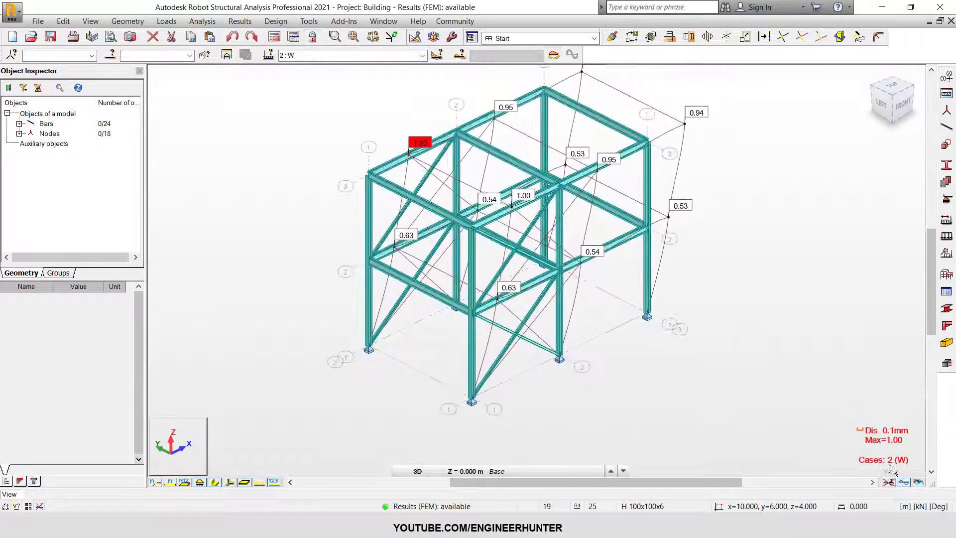
left_click(905, 482)
middle_click_drag(620, 345, 599, 324, "shift")
left_click_drag(528, 366, 514, 323)
middle_click_drag(488, 328, 419, 334, "shift")
left_click_drag(406, 306, 406, 199, "ctrl")
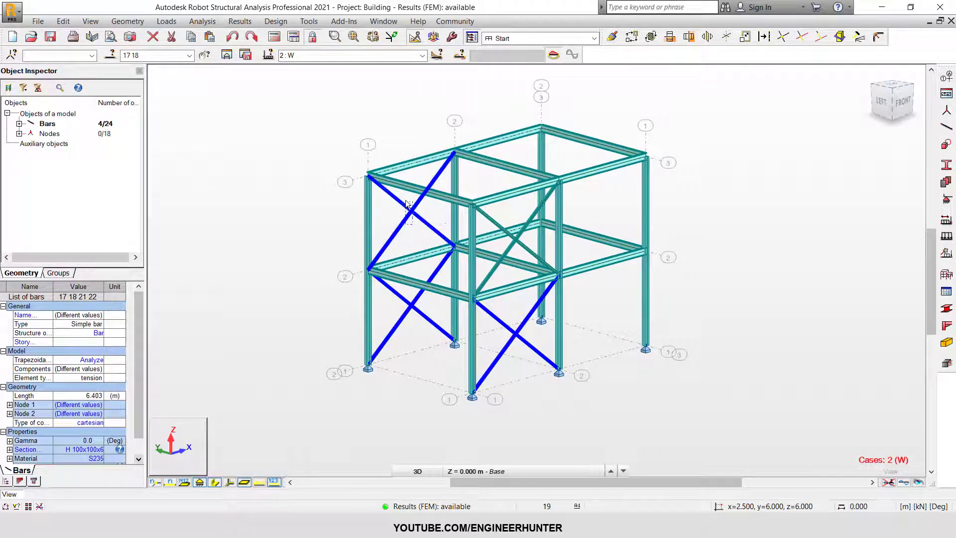
left_click(511, 246, "ctrl")
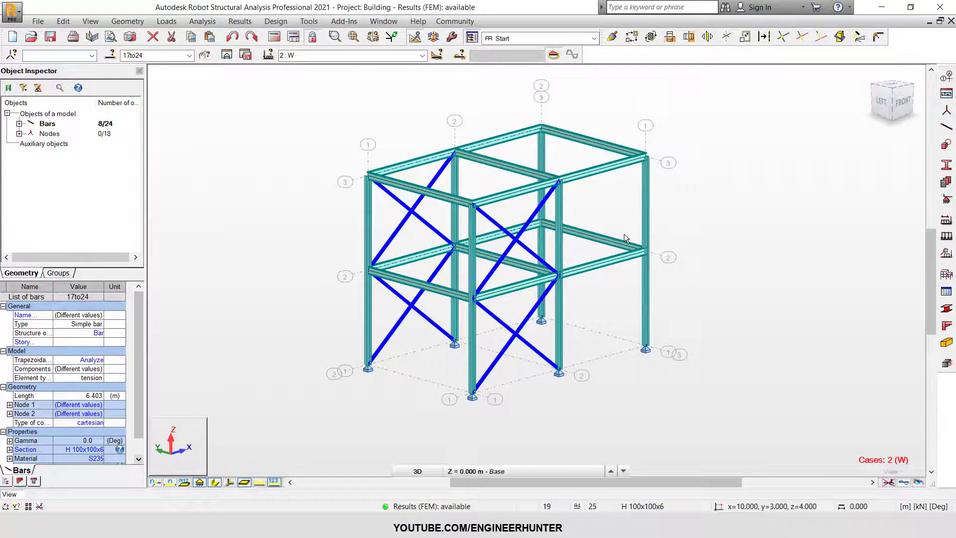
key("Delete")
left_click(523, 295)
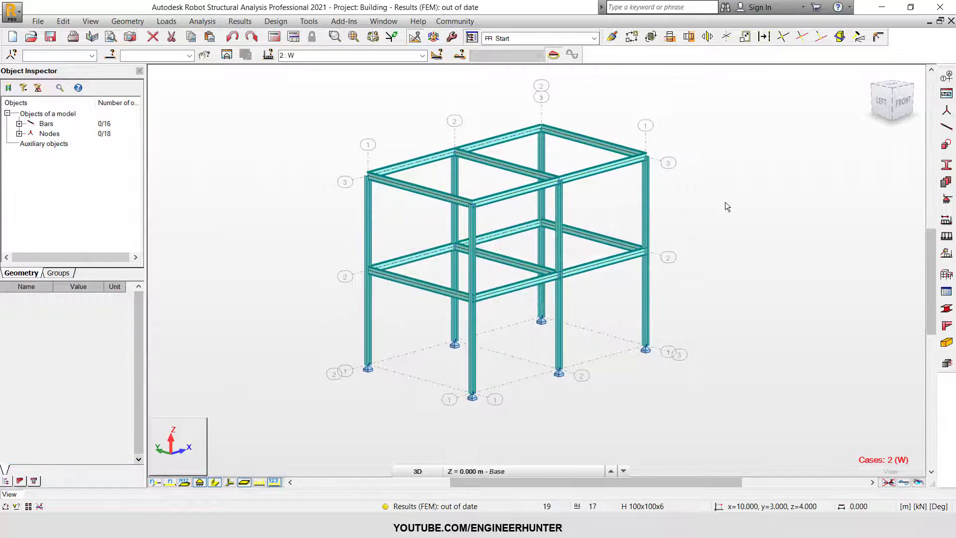
Examine the unbraced building frame, select its six base nodes to inspect their support type, and clear the selection
left_click(866, 78)
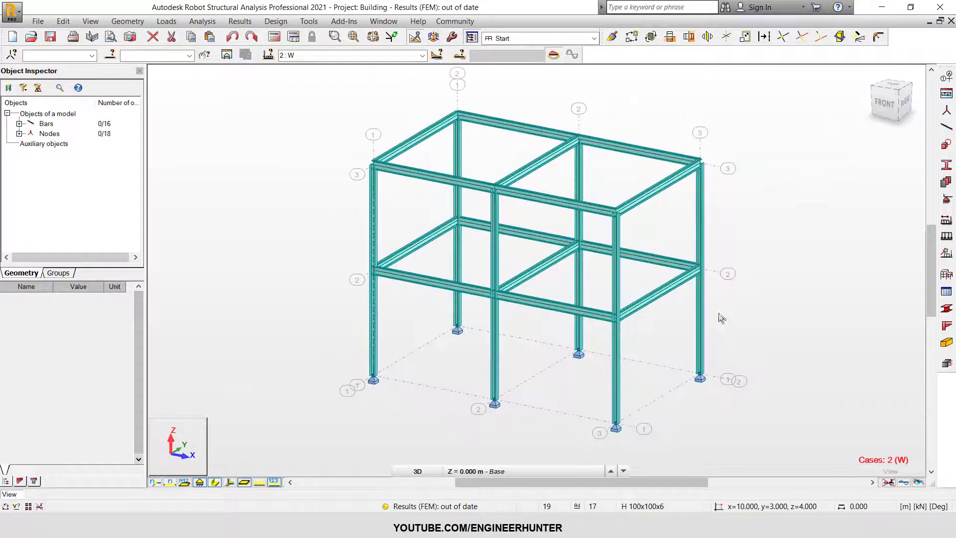
middle_click_drag(555, 371, 624, 311, "shift")
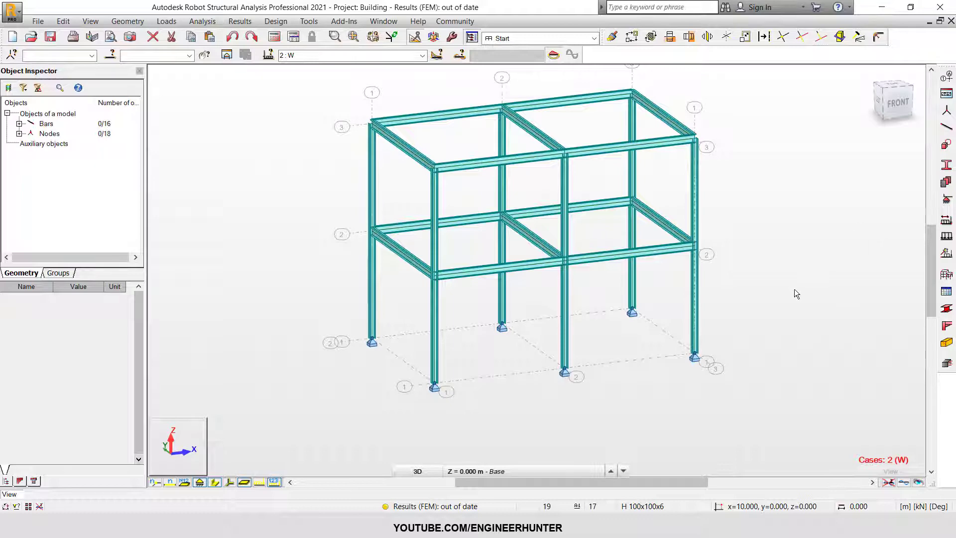
left_click_drag(352, 313, 774, 427)
middle_click_drag(655, 346, 656, 330, "shift")
left_click(369, 305)
left_click_drag(309, 277, 748, 396)
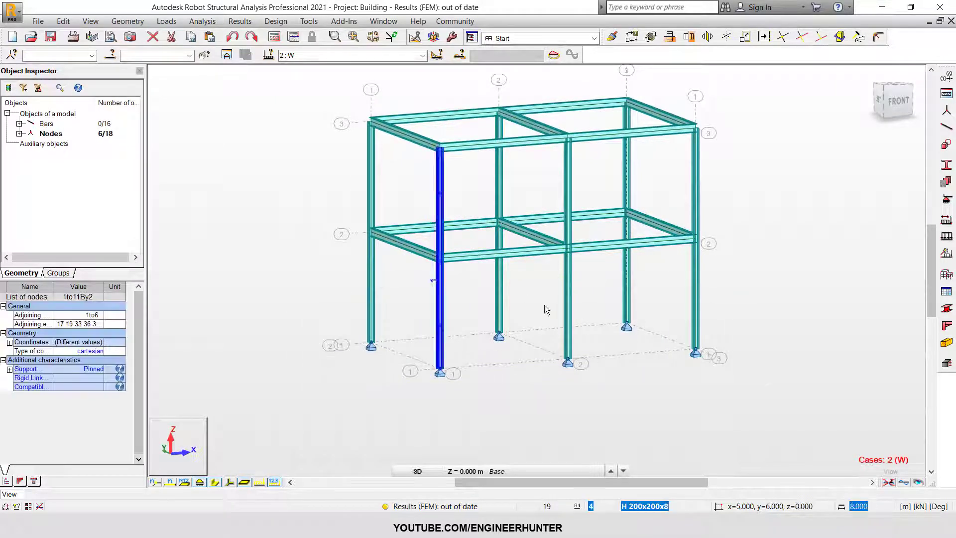
middle_click_drag(521, 342, 551, 310, "shift")
left_click(538, 318)
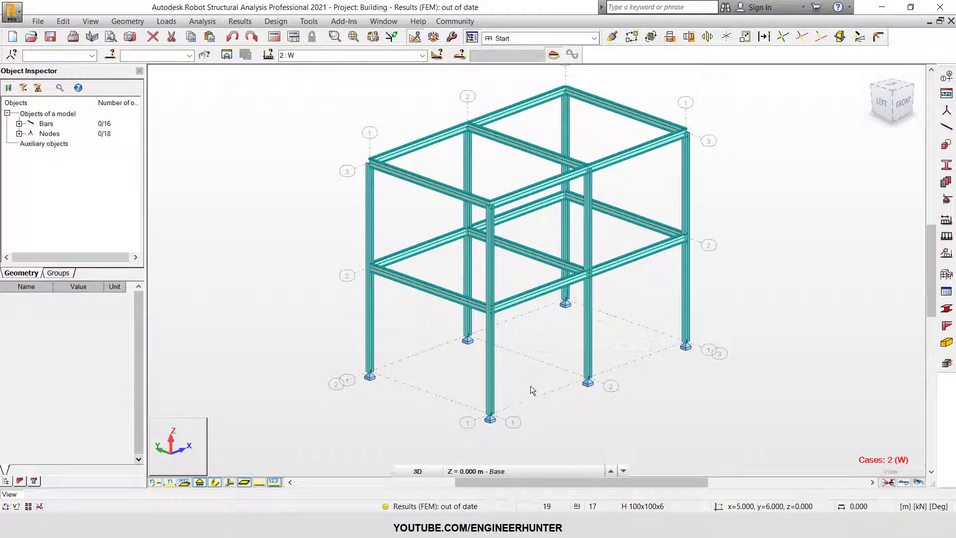
middle_click_drag(544, 346, 540, 360)
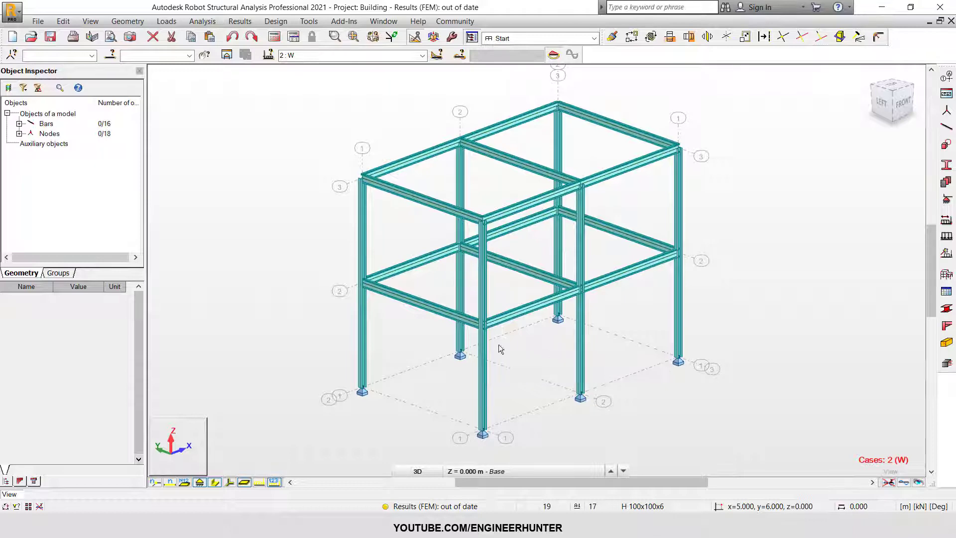
scroll(617, 106, "down", 2)
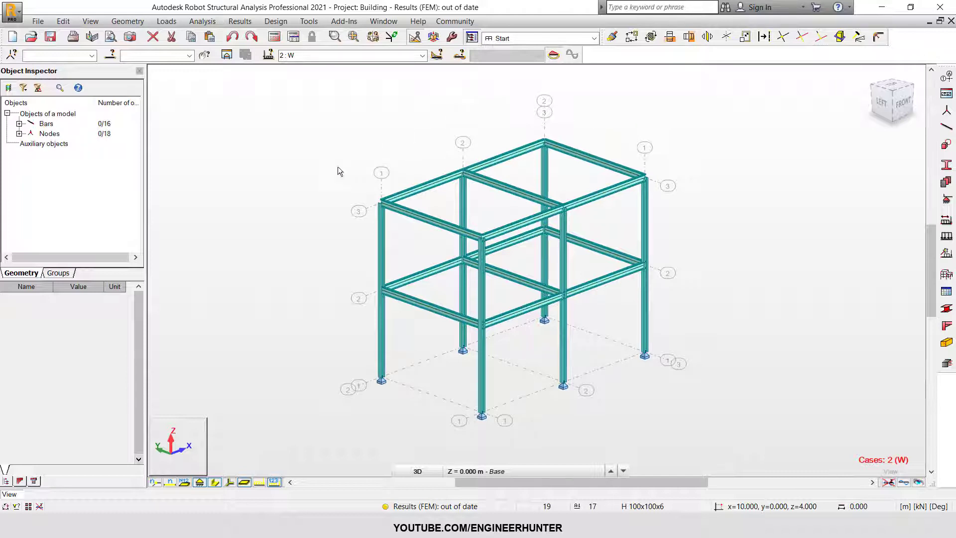
Open the Warehouse.rtd project and view the unbraced warehouse frame
left_click(38, 21)
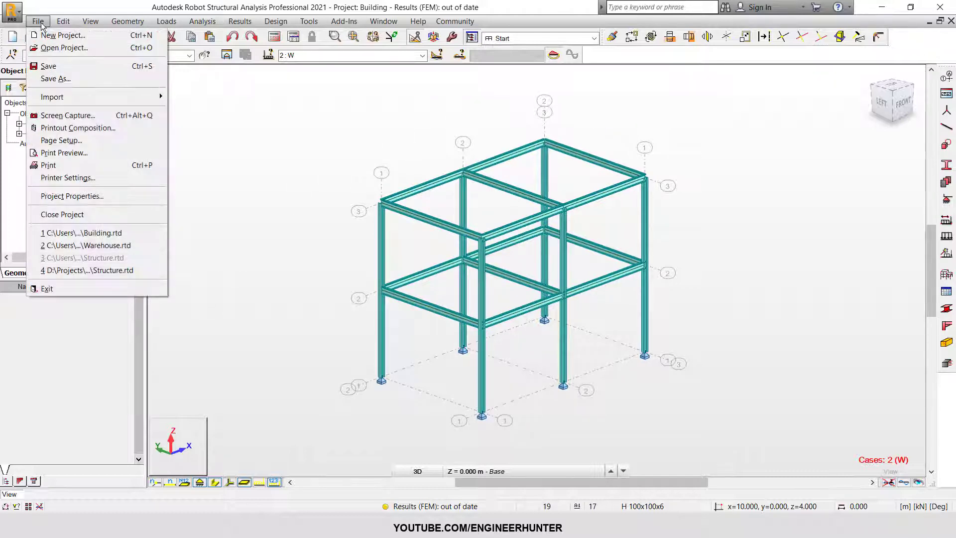
mouse_move(63, 21)
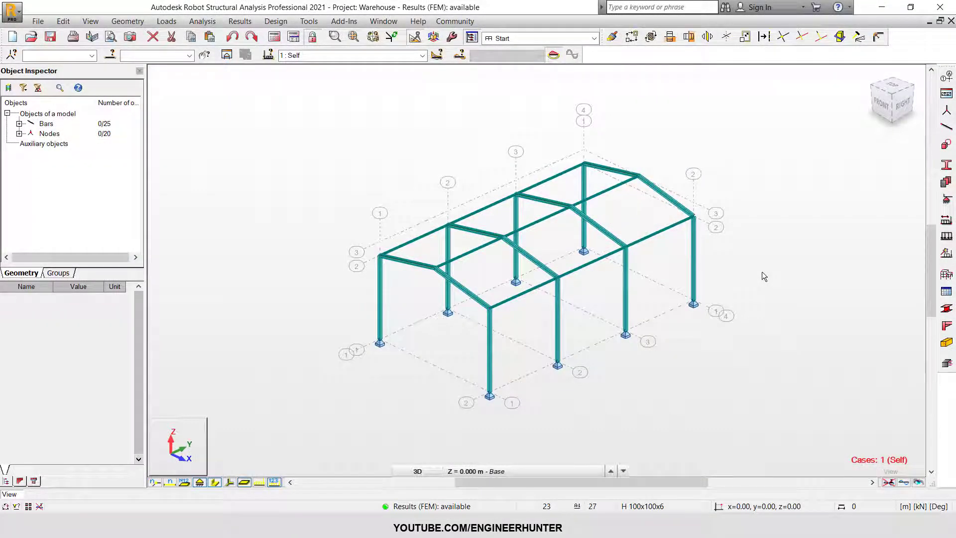
middle_click_drag(542, 394, 492, 327, "shift")
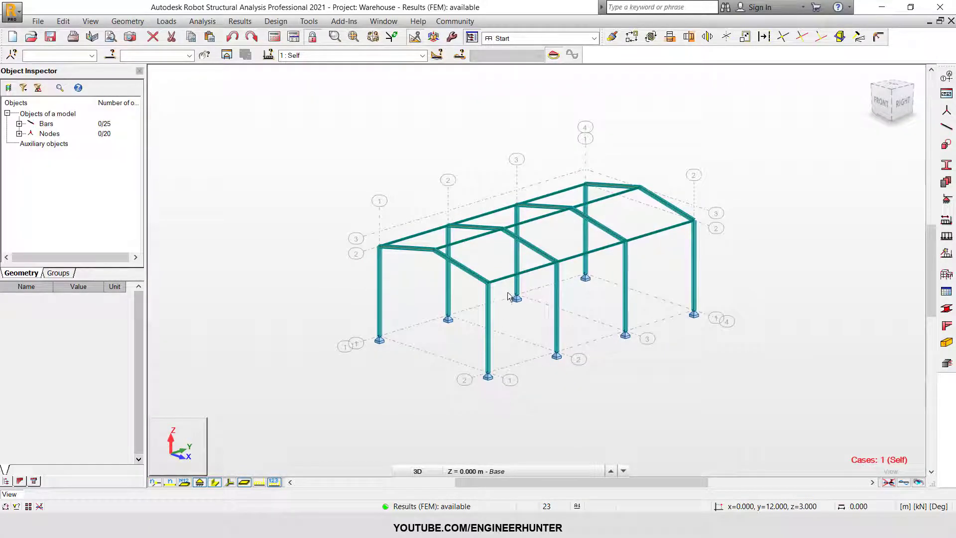
scroll(508, 296, "up", 1)
scroll(498, 363, "up", 1)
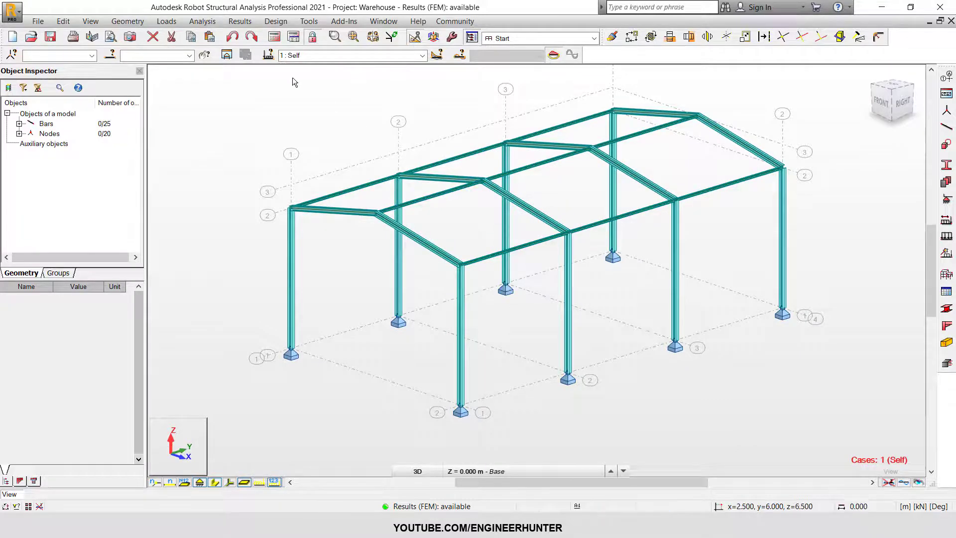
Calculate the unbraced warehouse frame and display its deformation for load case 2: W
left_click(274, 38)
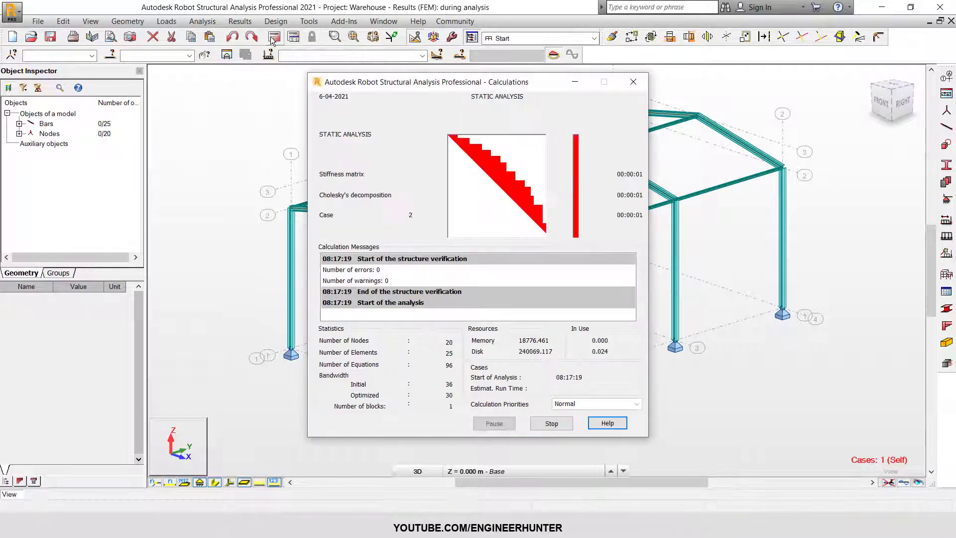
left_click(423, 55)
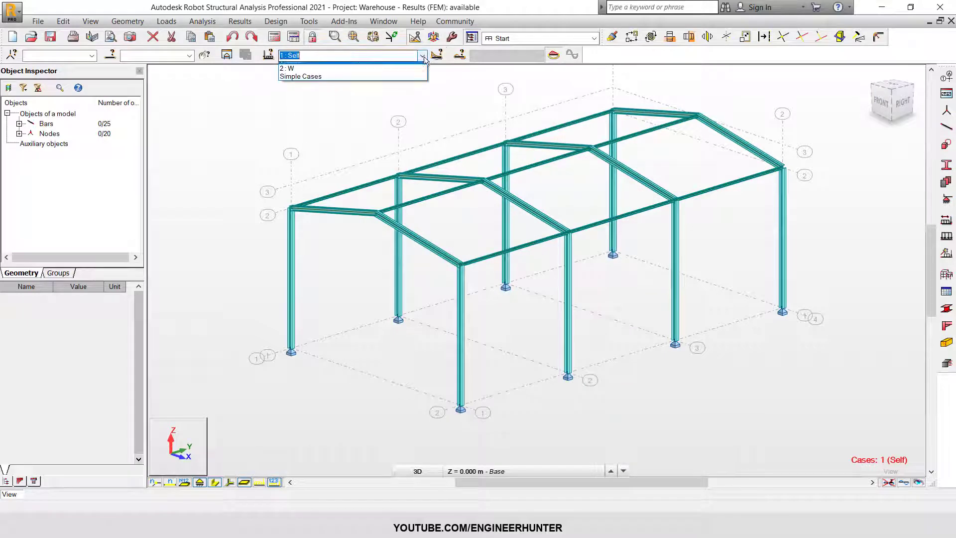
left_click(312, 73)
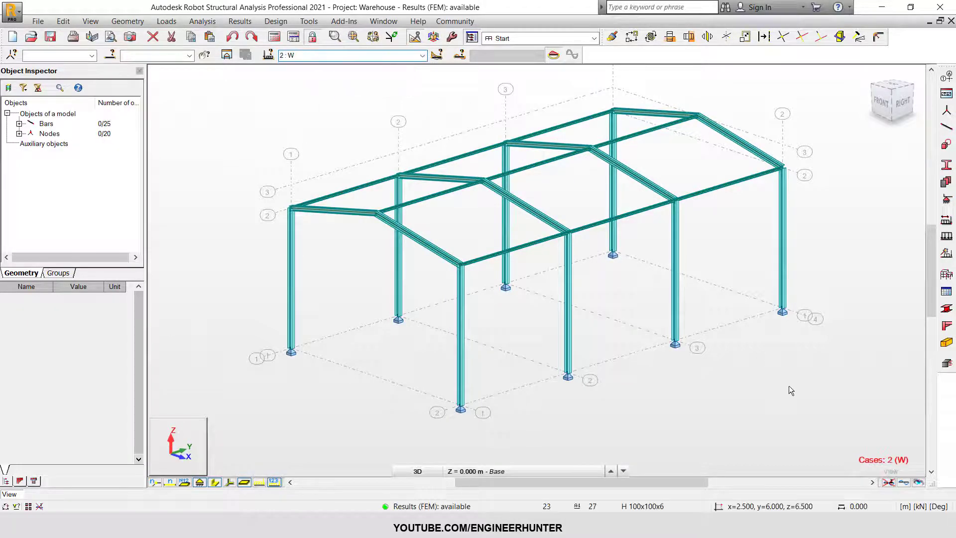
left_click(904, 482)
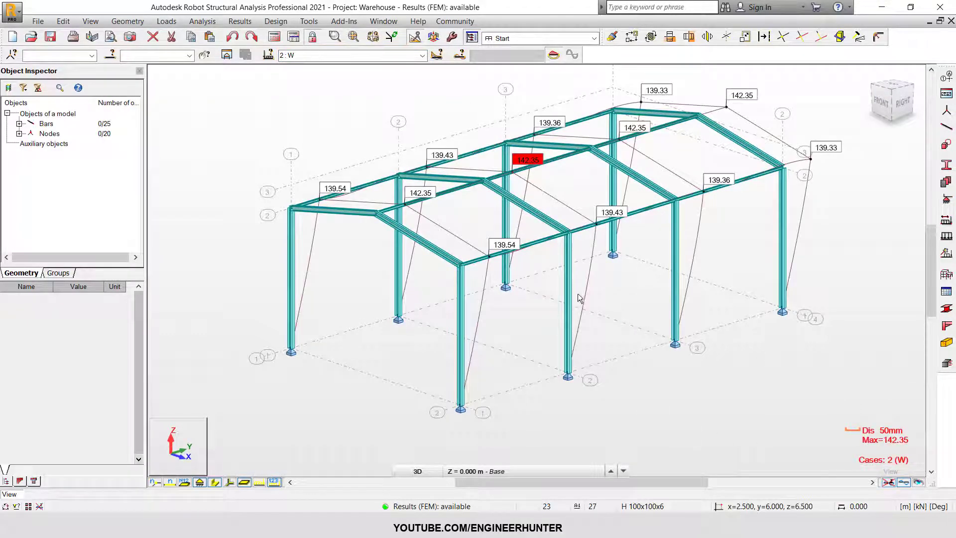
scroll(579, 294, "down", 1)
middle_click_drag(601, 302, 525, 340, "shift")
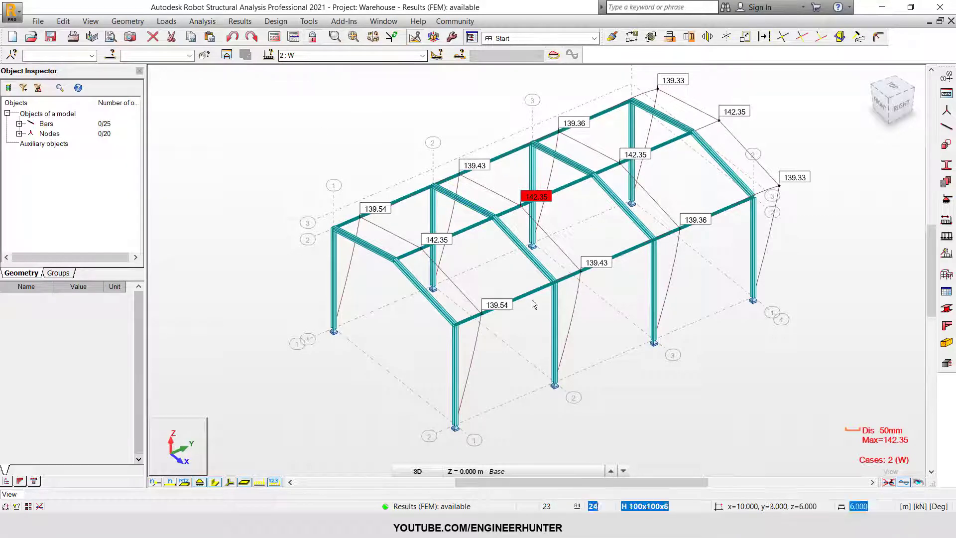
Hide the deformation diagram, show the wind load symbols on the warehouse frame to check them, and hide them again
left_click(904, 483)
left_click(258, 483)
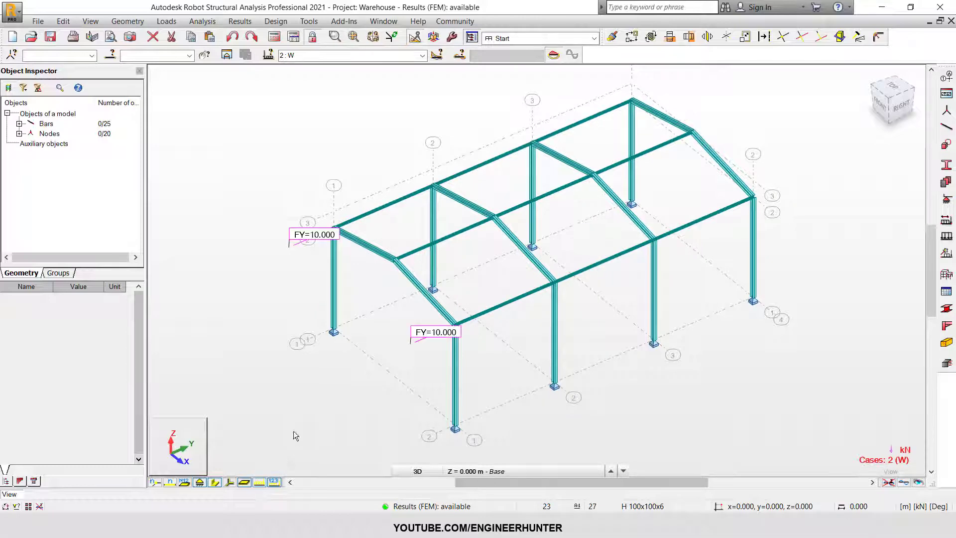
mouse_move(577, 390)
middle_mouse_down("shift")
mouse_move(514, 356)
mouse_move(574, 378)
mouse_move(576, 389)
middle_mouse_up("shift")
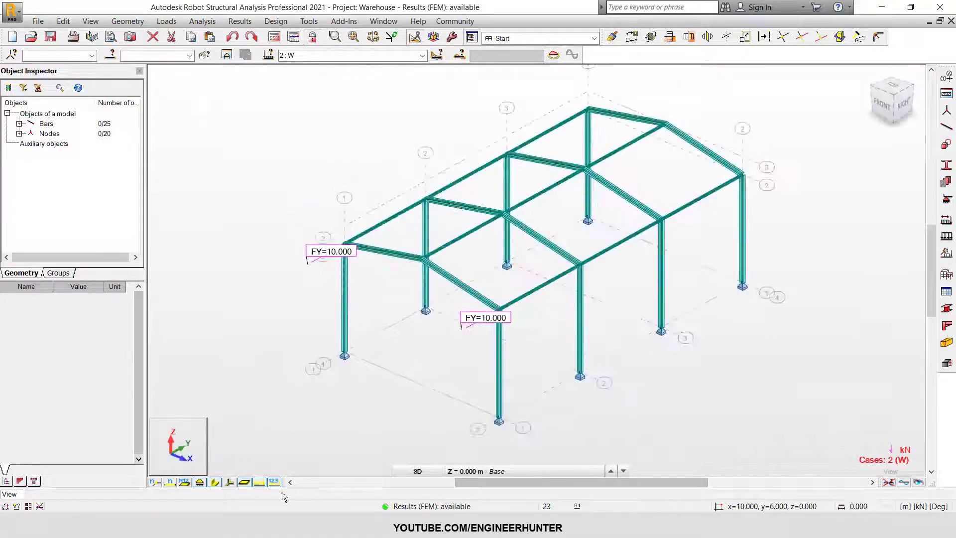
left_click(258, 483)
Redisplay the unbraced warehouse's deformation for load case 2: W, examine the displacements along the frames, and hide the diagram
left_click(899, 483)
middle_click_drag(756, 388, 612, 380, "shift")
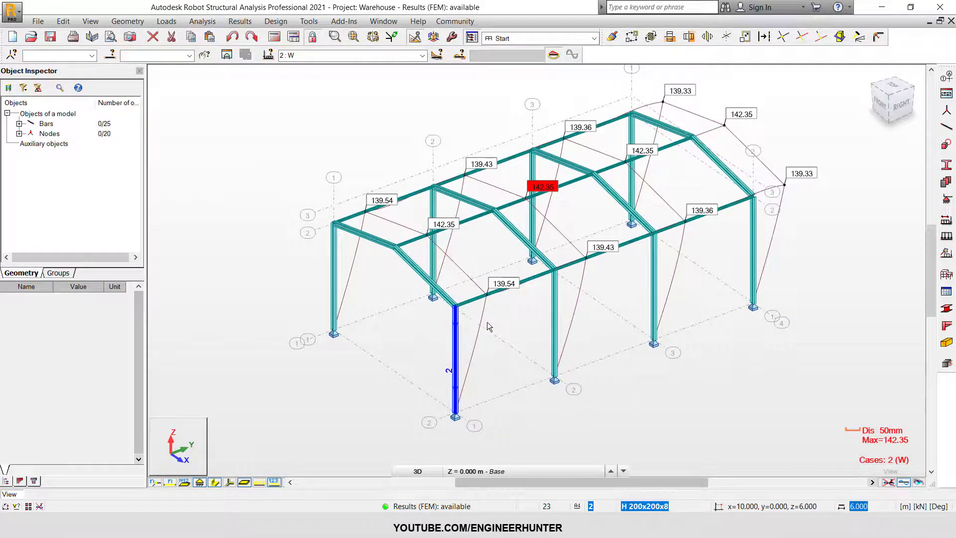
middle_click_drag(487, 322, 491, 319, "shift")
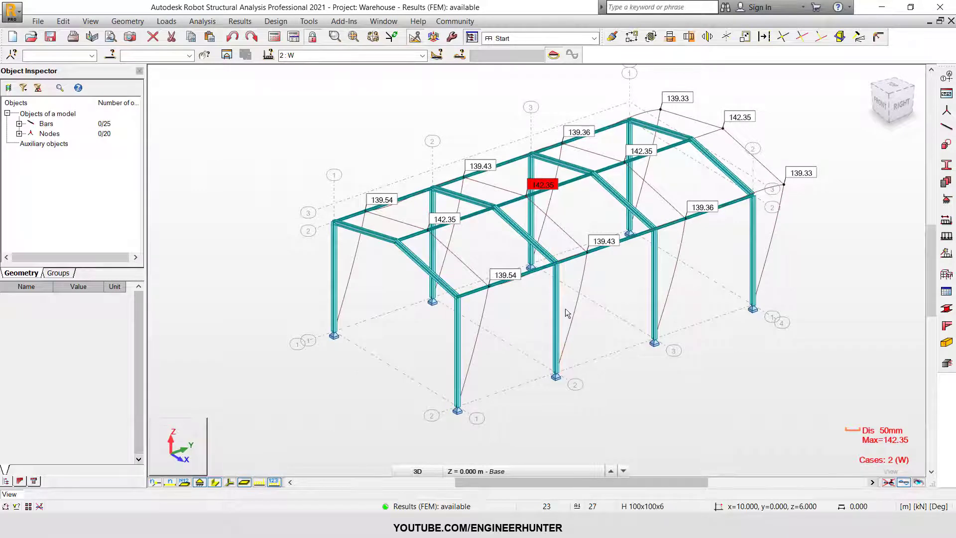
left_click(901, 483)
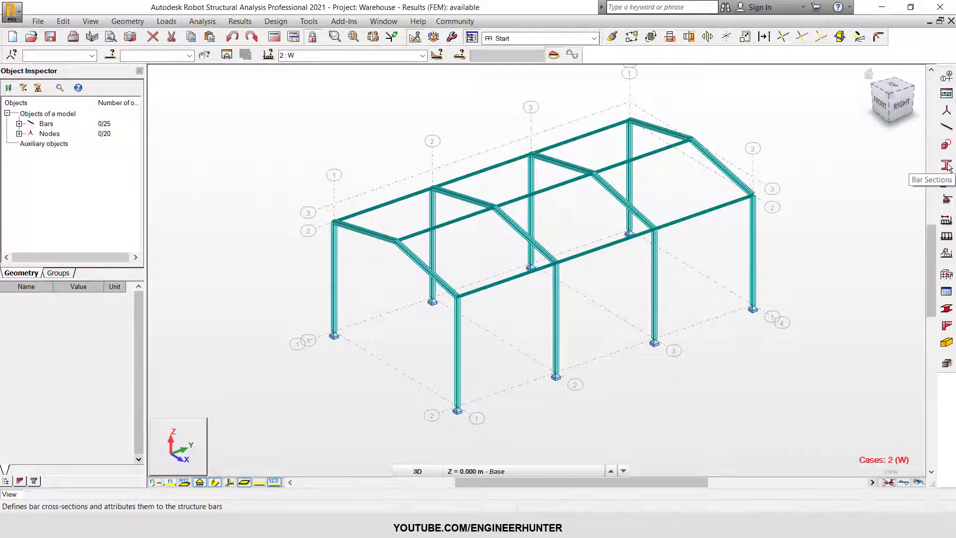
Add crossed H 100x100x6 diagonal bars between grid axes 1 and 2 in the warehouse side wall at x = 10 m
left_click(946, 126)
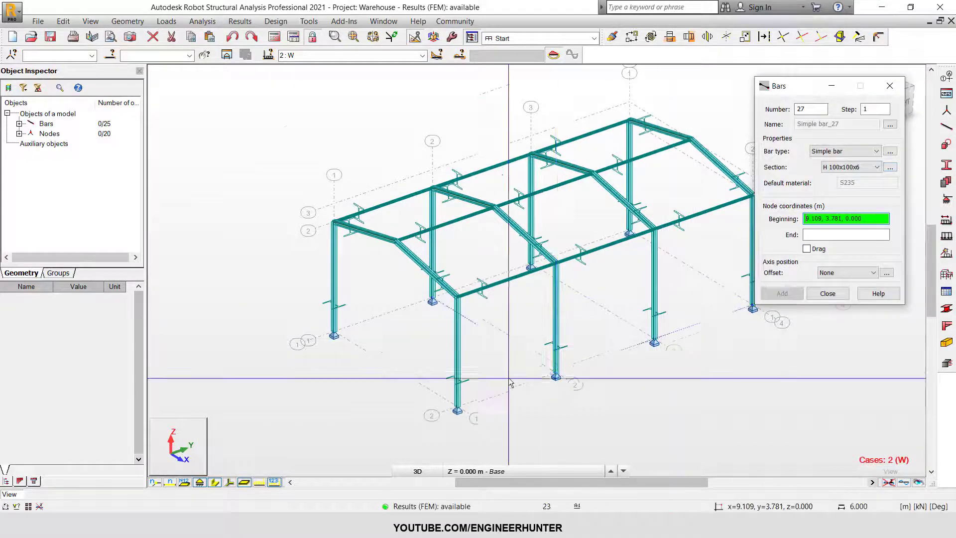
scroll(508, 376, "up", 1)
left_click(444, 276)
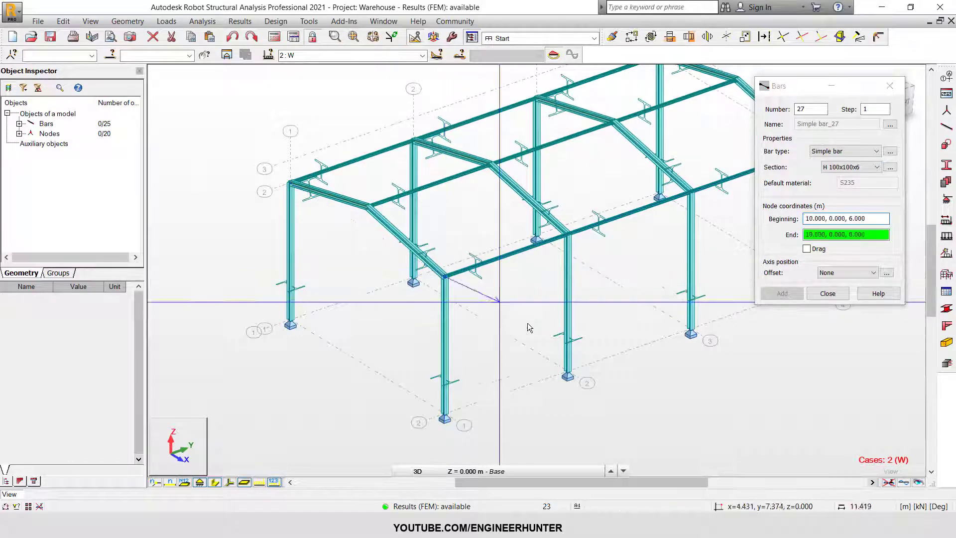
left_click(568, 372)
left_click(523, 295)
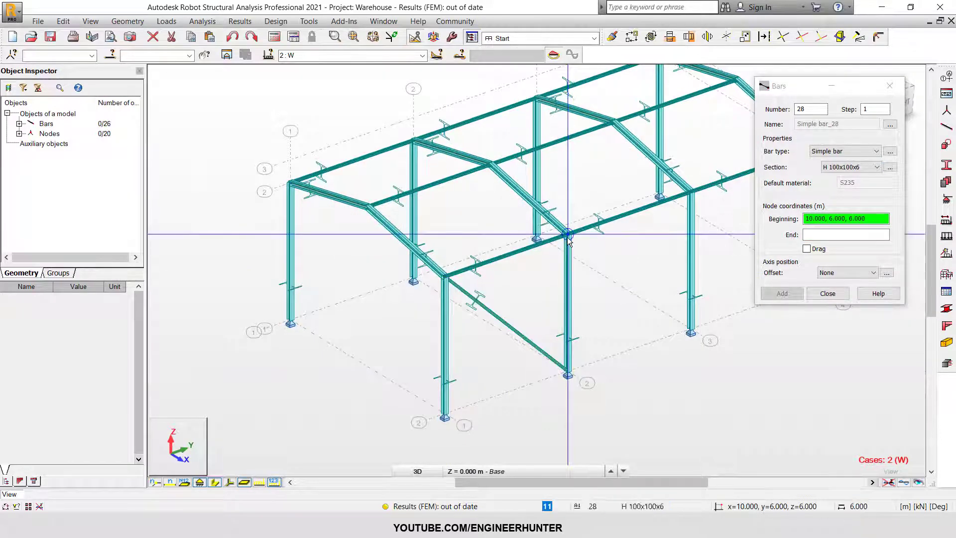
left_click(567, 234)
left_click(445, 412)
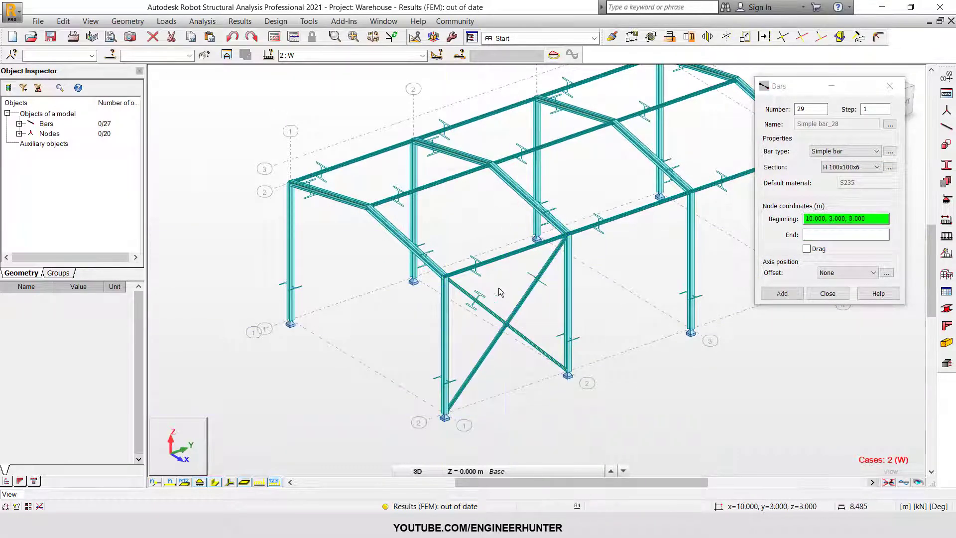
Add matching crossed H 100x100x6 diagonals between axes 1 and 2 in the opposite side wall at x = 0
scroll(410, 308, "down", 2)
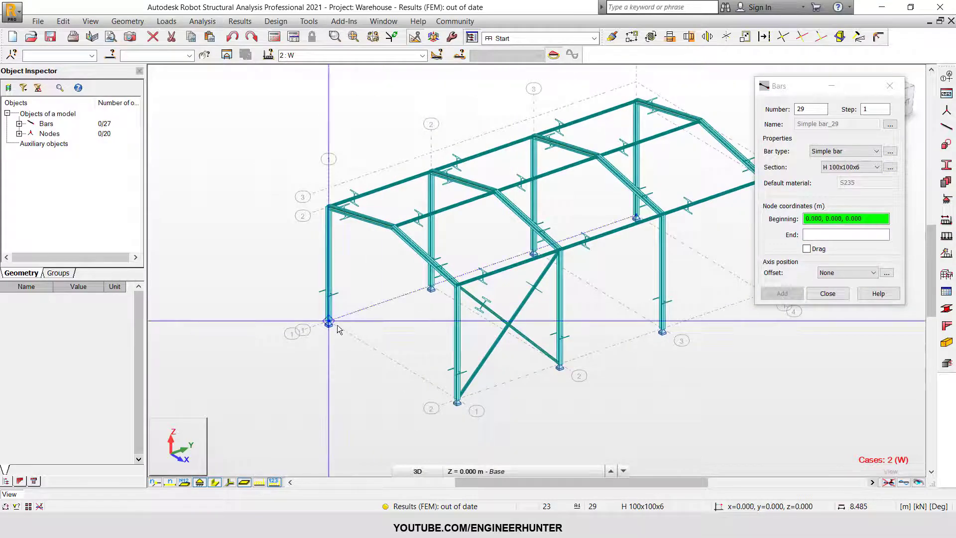
left_click(329, 324)
left_click(431, 172)
left_click(431, 288)
left_click(328, 206)
Cross-brace the end bay between axes 3 and 4 of the x = 10 m wall with H 100x100x6 bars
scroll(530, 292, "down", 1)
middle_click_drag(640, 324, 559, 348)
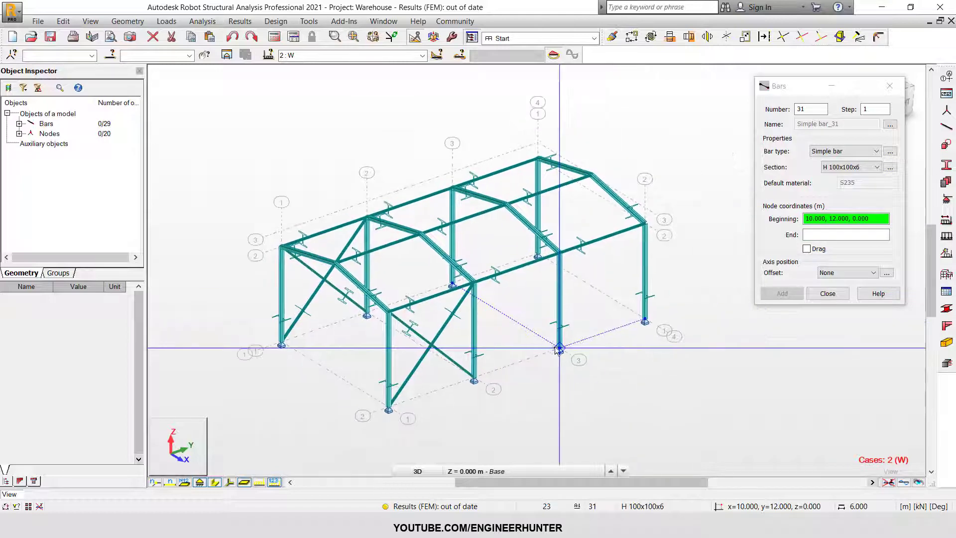
left_click(560, 348)
left_click(645, 224)
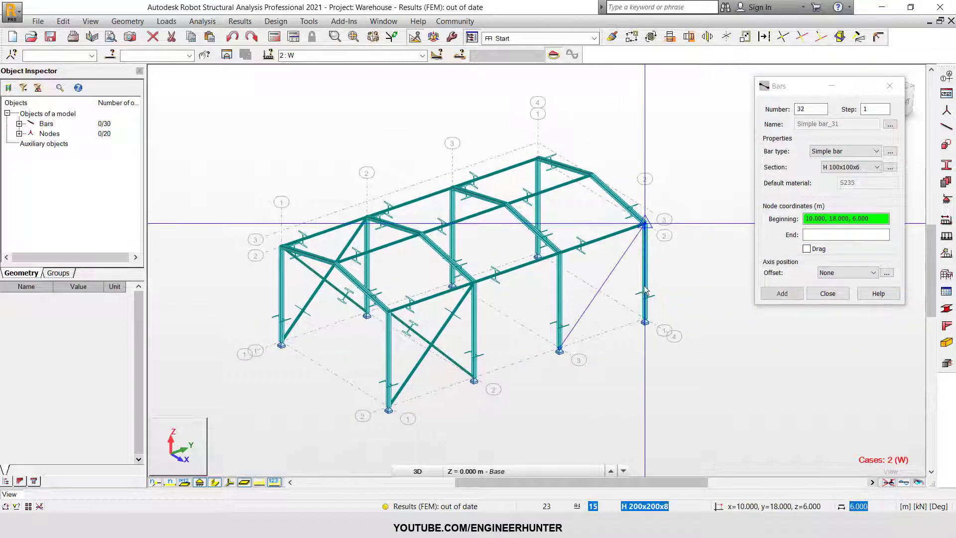
left_click(645, 322)
left_click(559, 252)
Cross-brace the end bay between axes 3 and 4 of the x = 0 wall and finish adding bars
middle_click_drag(505, 289, 498, 296, "shift")
left_click(469, 263)
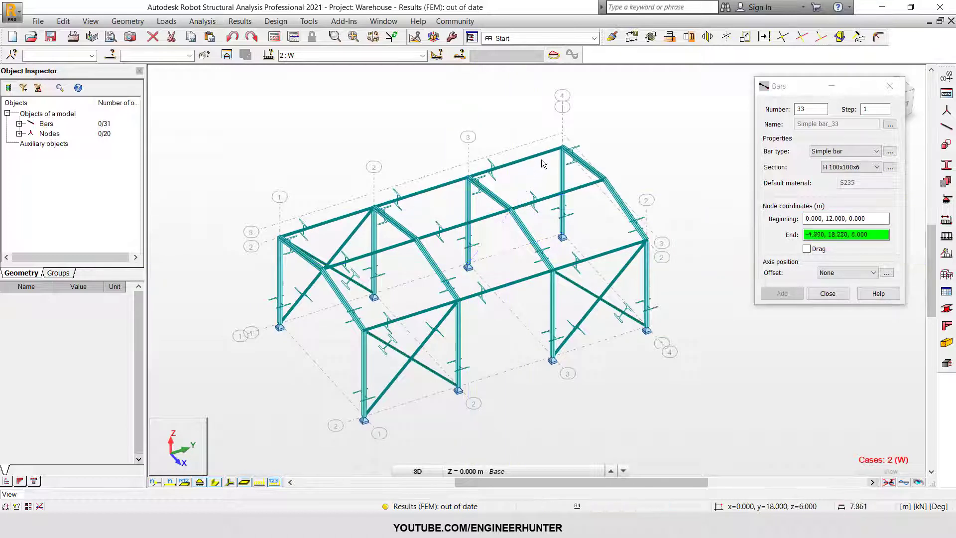
left_click(562, 148)
left_click(563, 234)
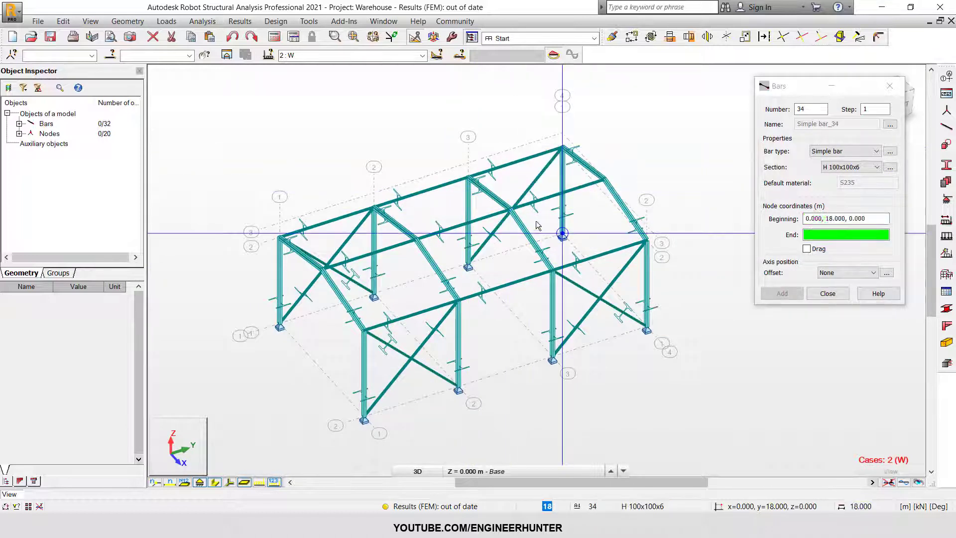
left_click(468, 179)
left_click(828, 294)
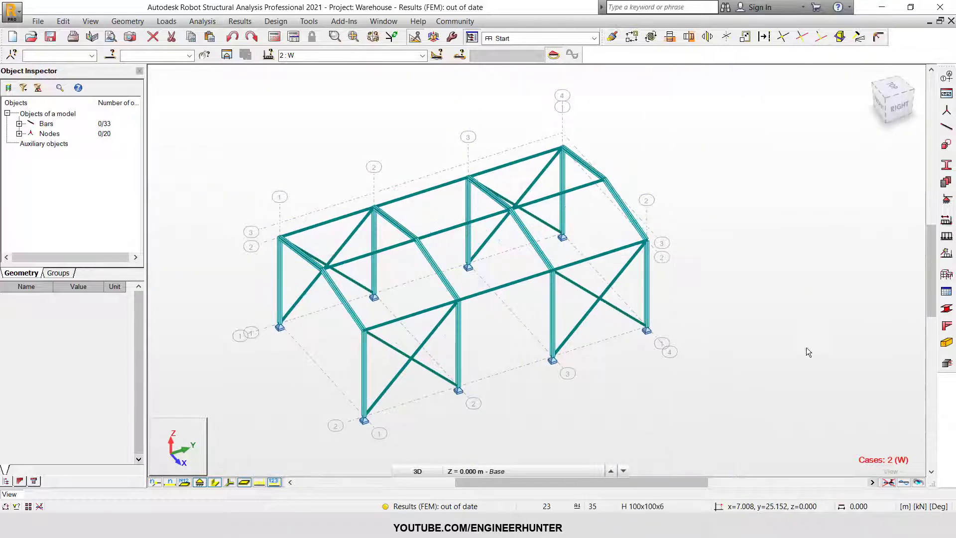
Calculate the braced warehouse, check its deformation for load case 2: W, and hide the diagram
middle_click_drag(707, 360, 715, 349)
scroll(712, 347, "up", 2)
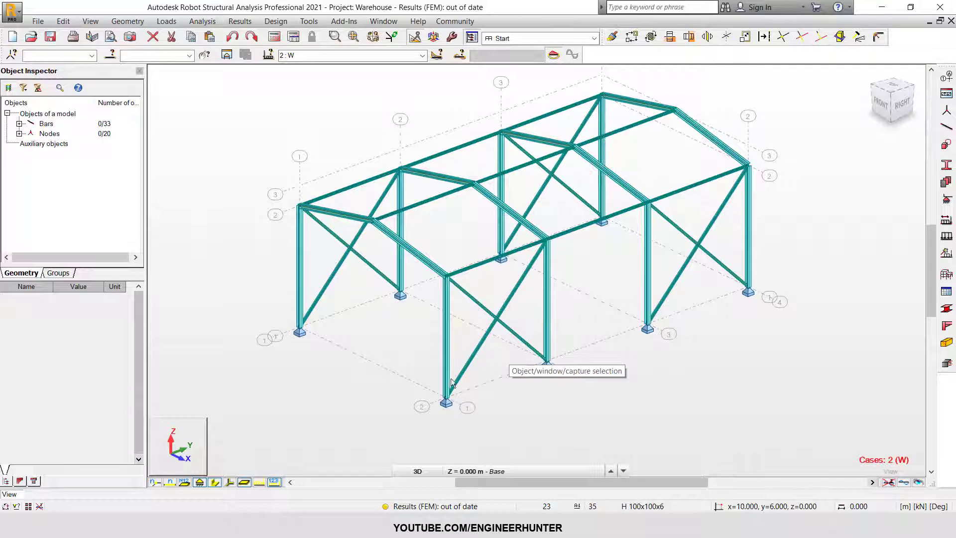
scroll(502, 318, "up", 2)
scroll(518, 314, "down", 2)
middle_click_drag(568, 321, 569, 333)
left_click(274, 37)
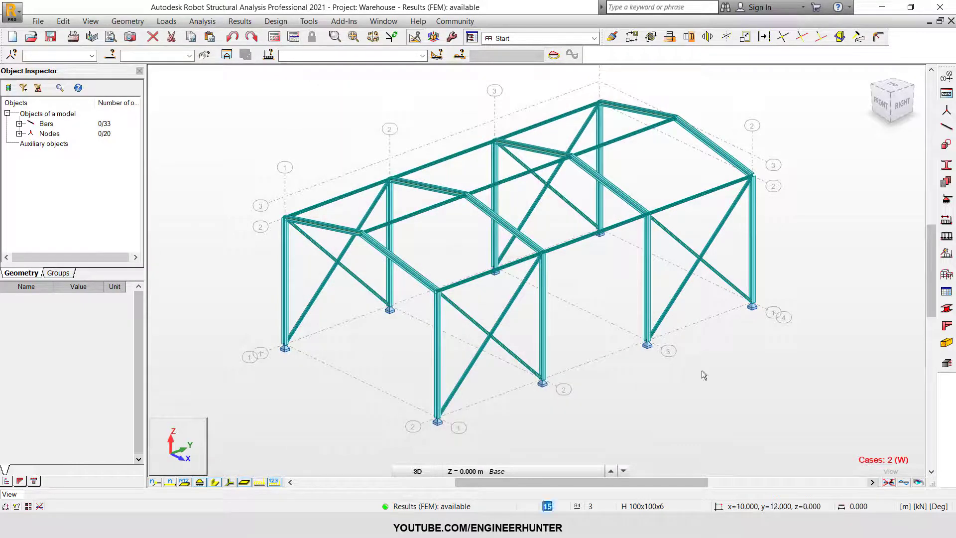
left_click(904, 483)
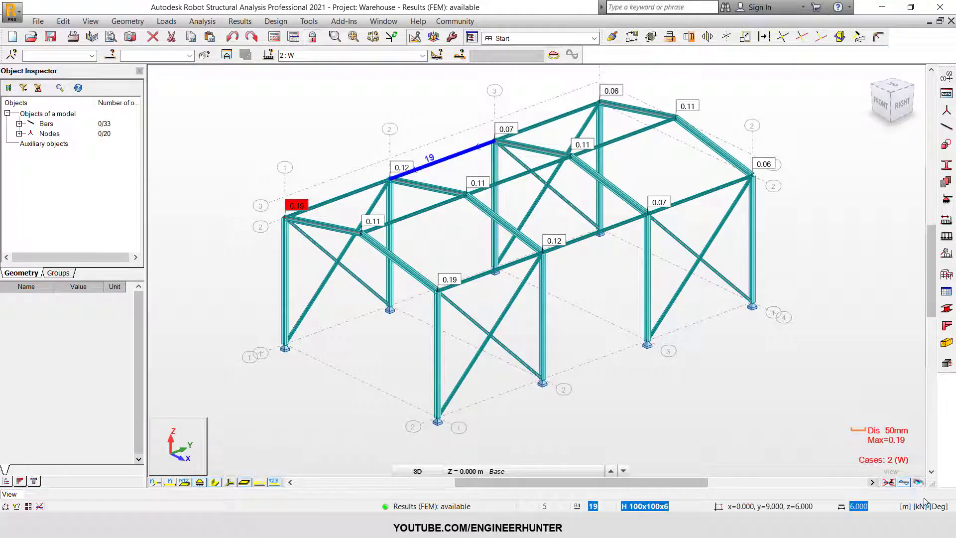
left_click(905, 483)
Select all eight diagonal braces and assign them Pinned-Pinned releases, accepting the change to the results status
left_click_drag(492, 341, 481, 316)
left_click_drag(728, 299, 705, 235, "ctrl")
left_click_drag(562, 213, 541, 178, "ctrl")
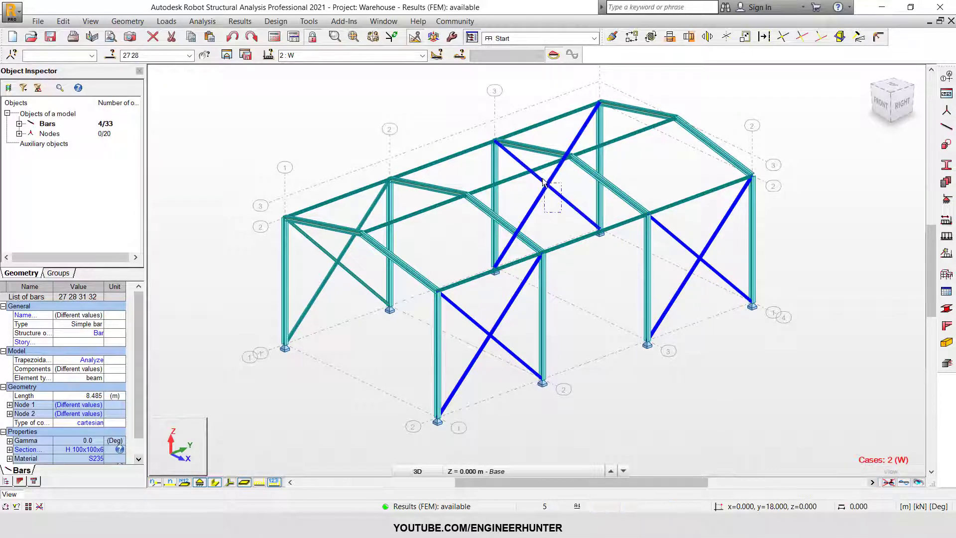
left_click_drag(345, 290, 323, 252, "ctrl")
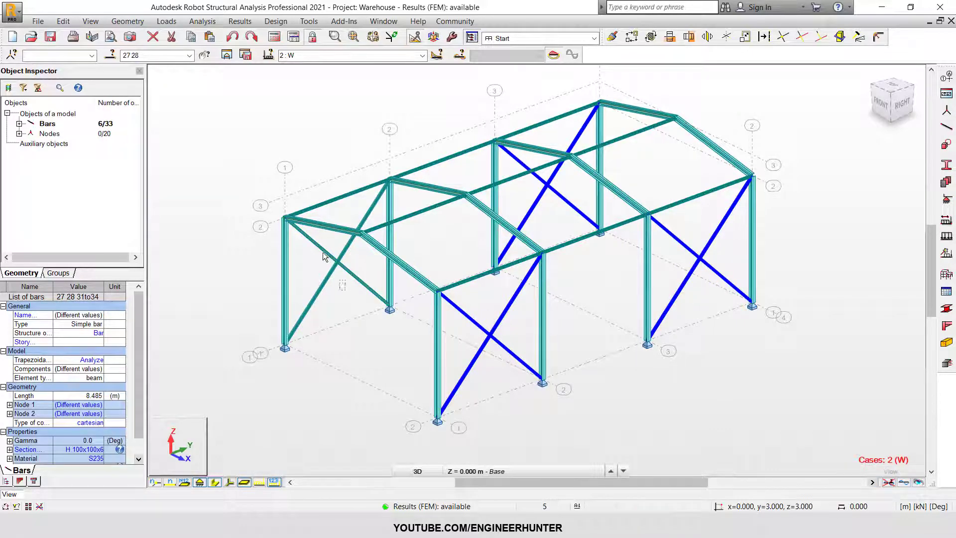
left_click(128, 21)
left_click(153, 225)
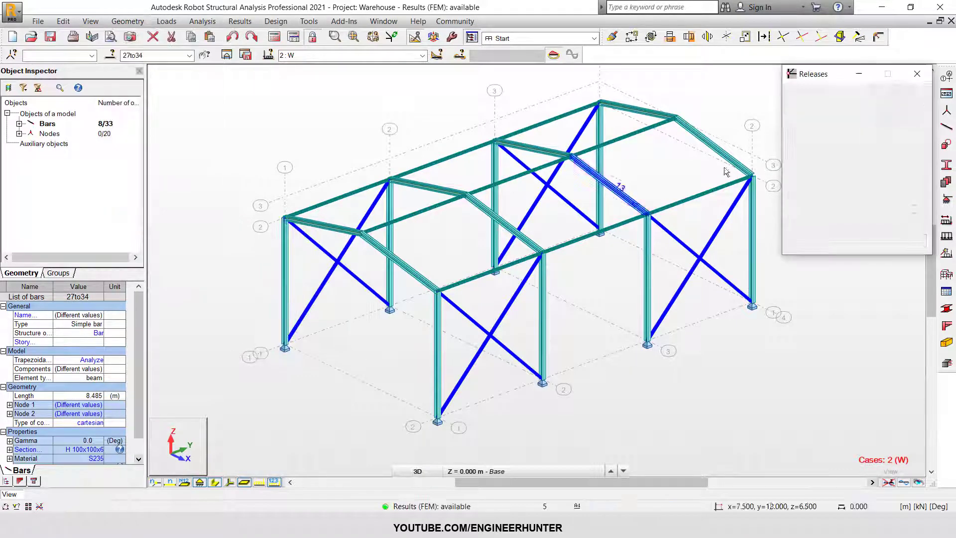
left_click(811, 241)
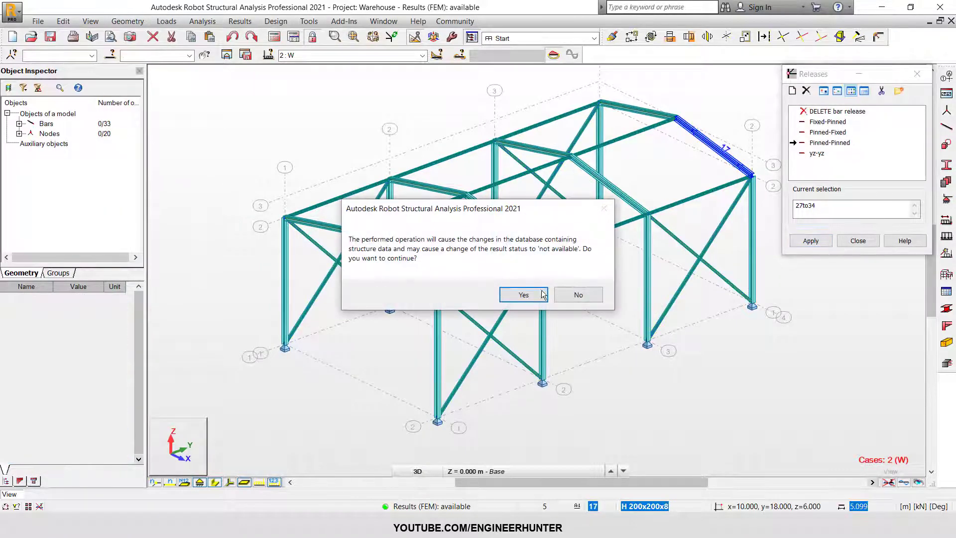
left_click(523, 293)
left_click(853, 241)
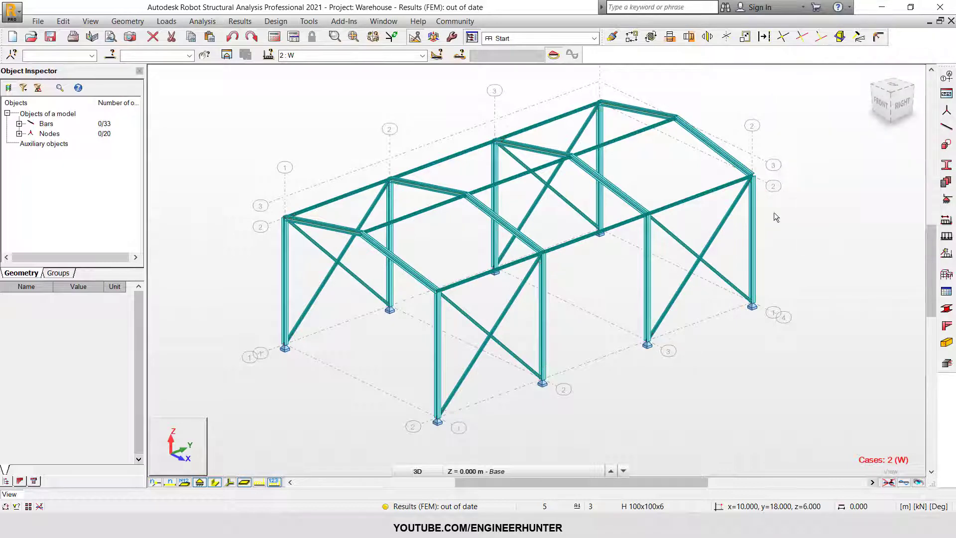
Recalculate the warehouse with pinned braces and examine its deformation for load case 2: W at a scale of 0.15 mm per cm
left_click(274, 37)
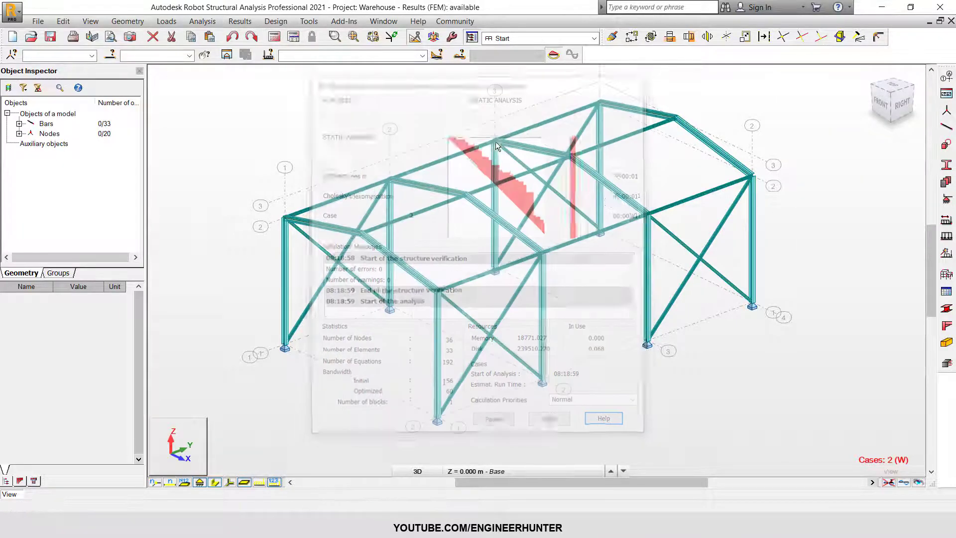
left_click(904, 482)
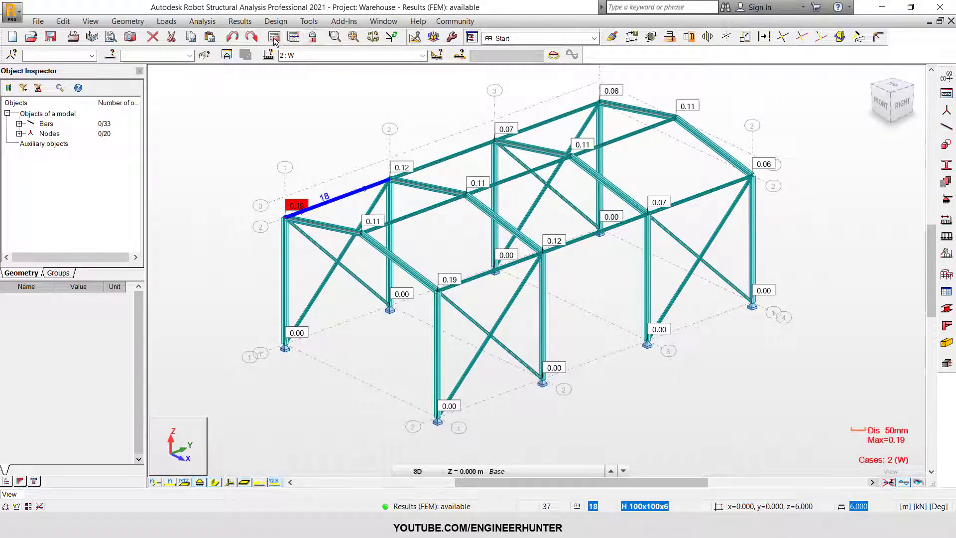
left_click(239, 21)
left_click(269, 65)
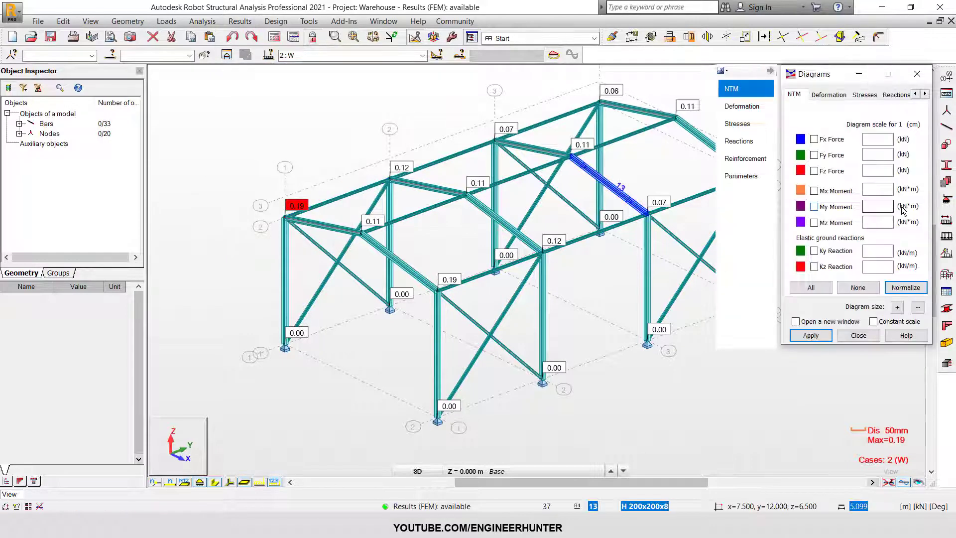
left_click(768, 119)
left_click(811, 335)
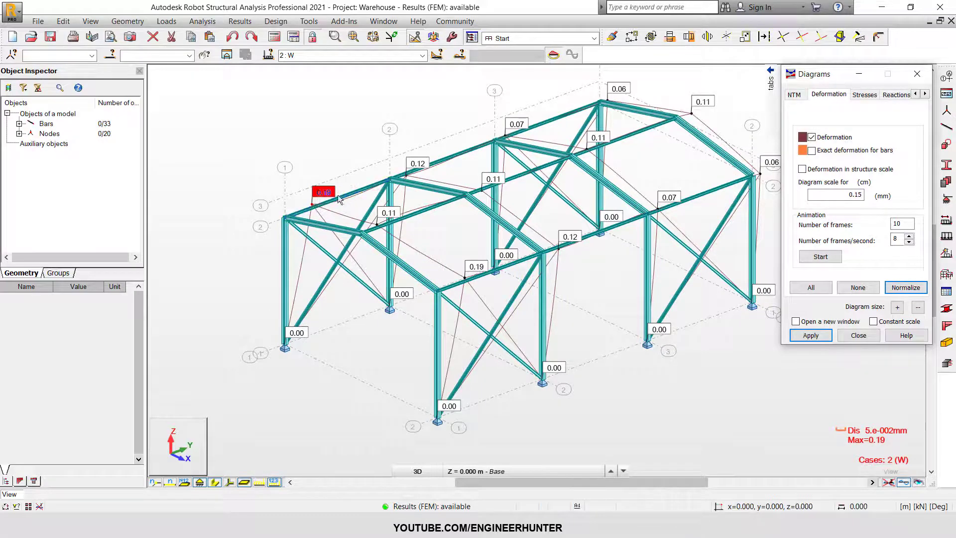
left_click(859, 335)
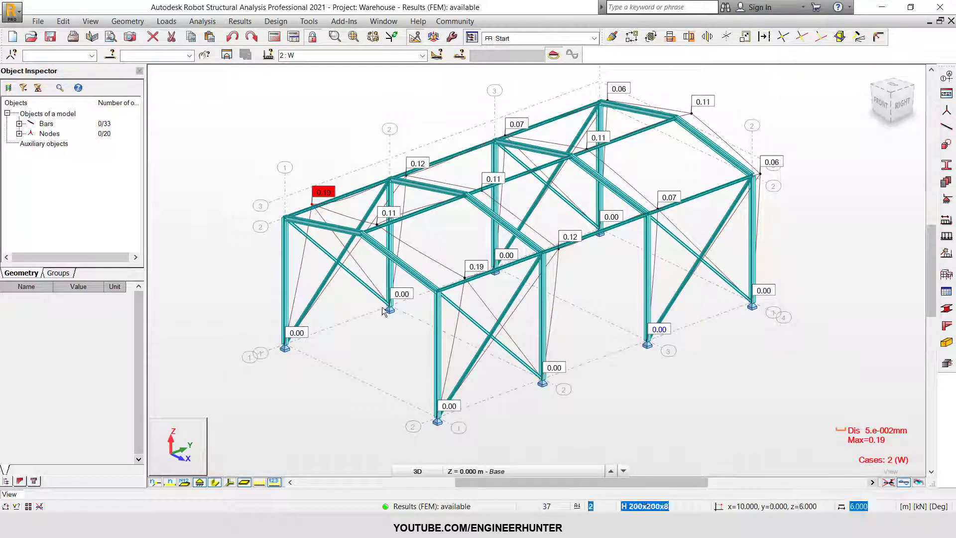
left_click(904, 483)
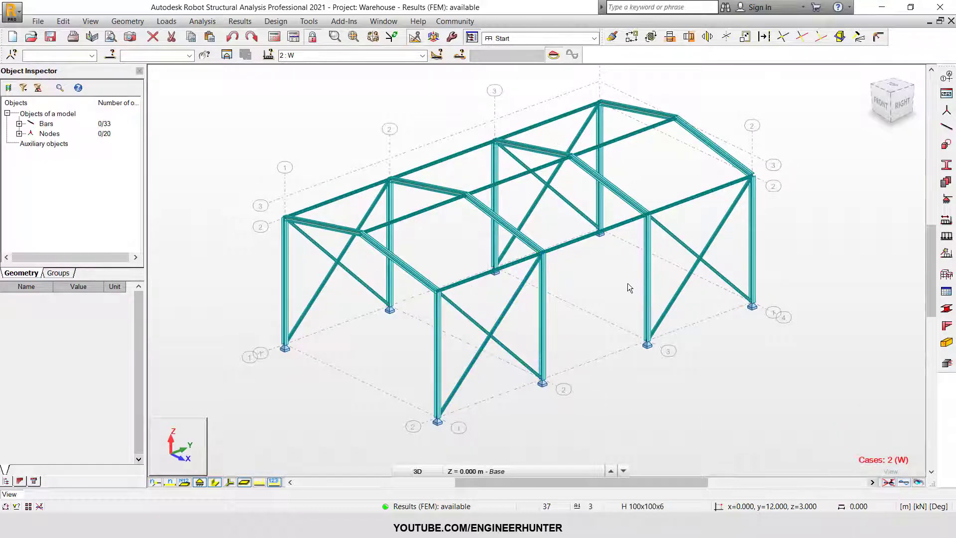
Start a new parametric steel bar section using a solid round profile
middle_click_drag(610, 312, 546, 331, "shift")
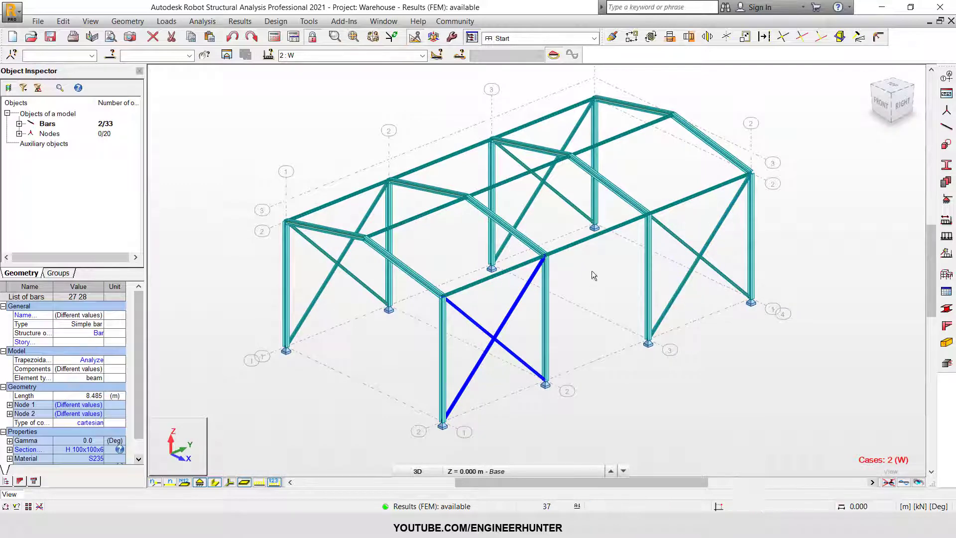
left_click(947, 168)
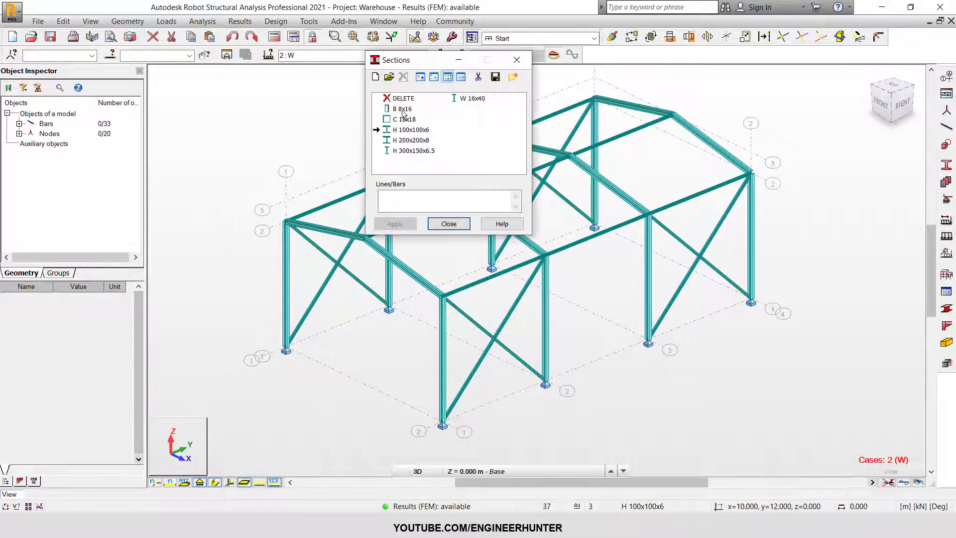
left_click(376, 76)
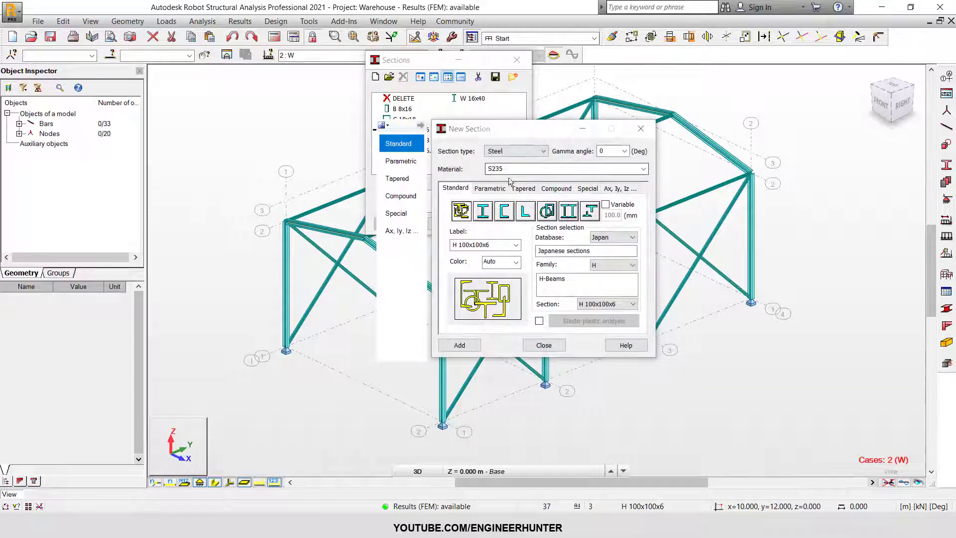
left_click(490, 189)
left_click(472, 211)
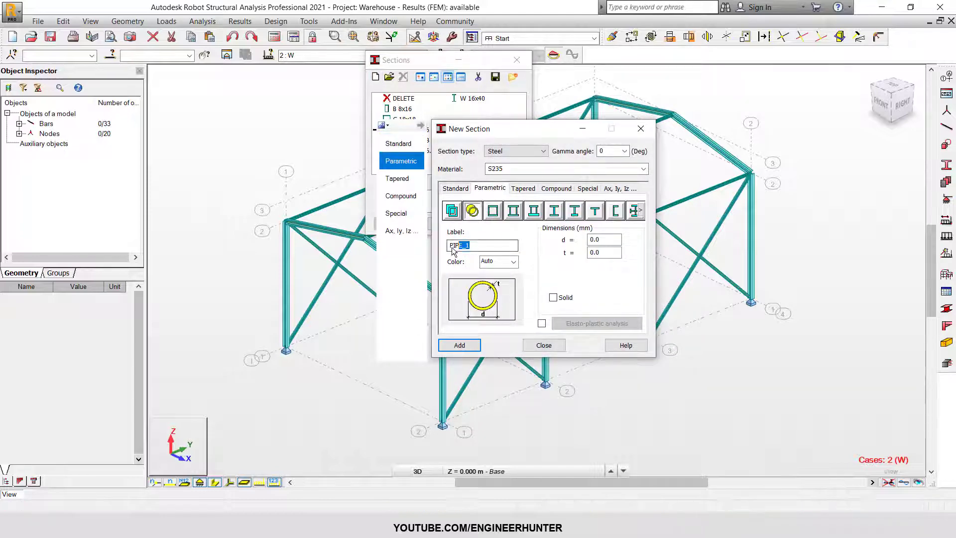
left_click(553, 298)
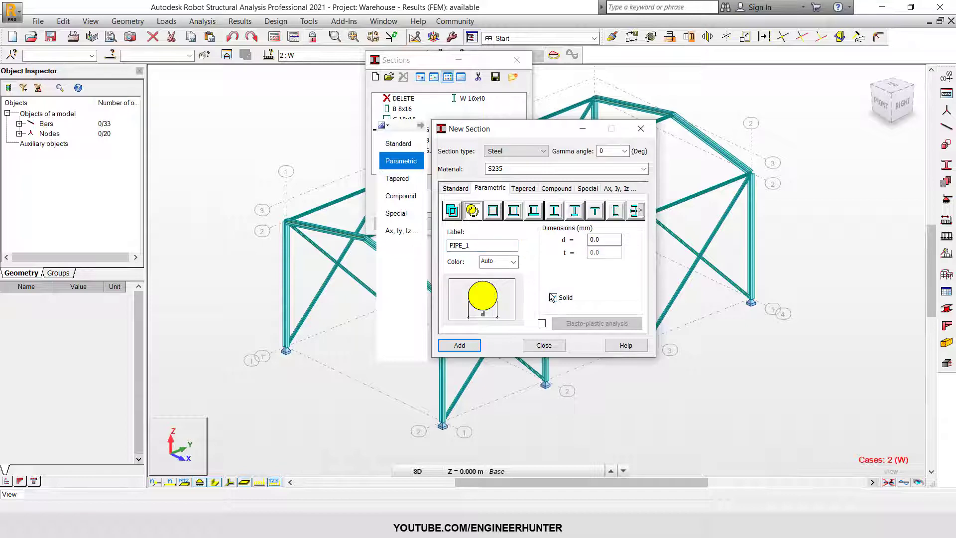
Label the round section 16mm, set its diameter to 16 mm and its material to CB660, and add it to the section list
double_click(472, 249)
left_click(593, 241)
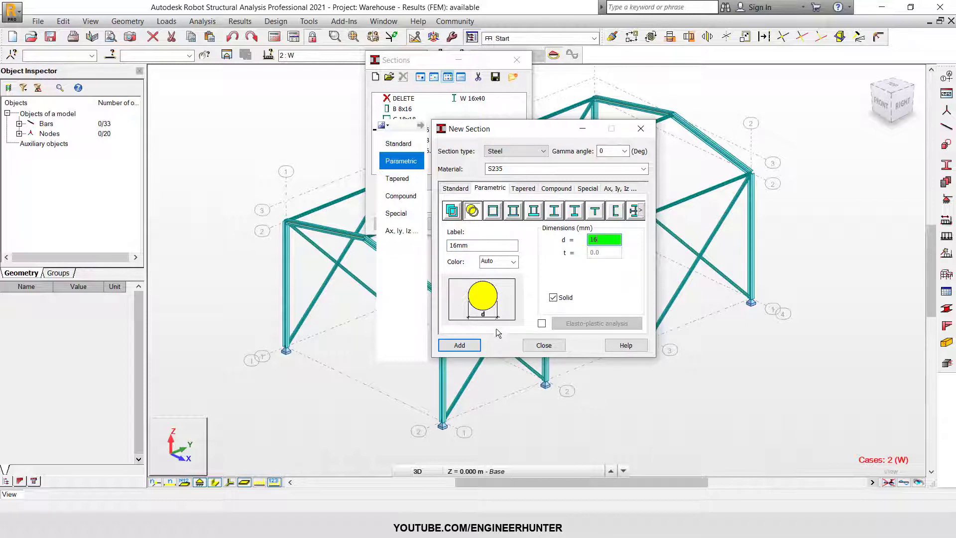
left_click(642, 170)
left_click(523, 179)
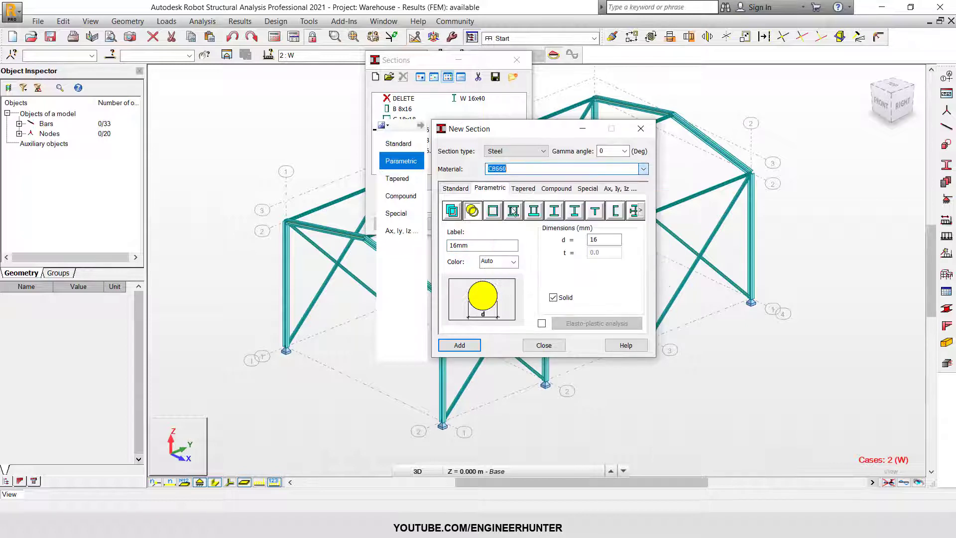
left_click(460, 345)
left_click(544, 345)
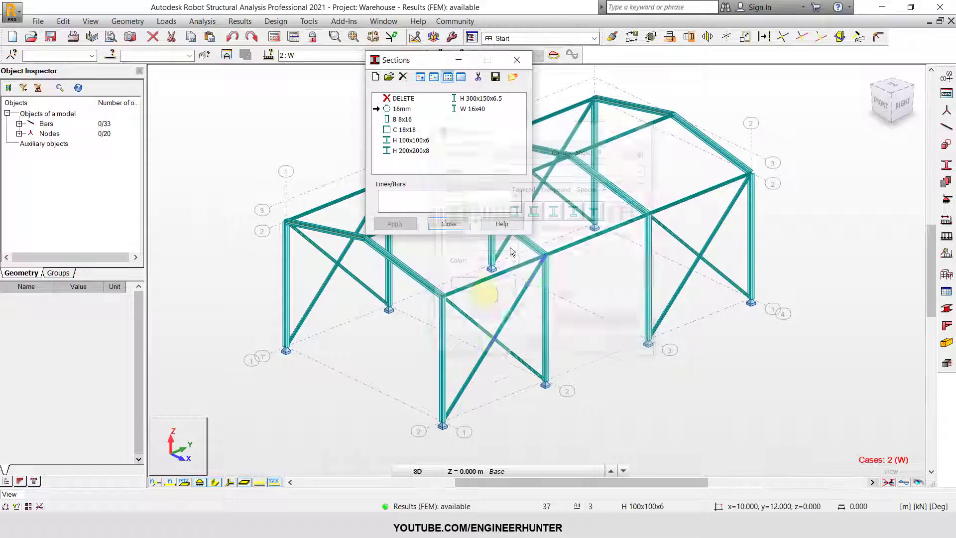
left_click(433, 225)
Select the bars similar to the side-wall diagonals and remove the longitudinal beams, leaving only the eight diagonal braces selected
left_click_drag(520, 379, 489, 320)
left_click_drag(704, 290, 661, 233, "ctrl")
right_click(672, 239)
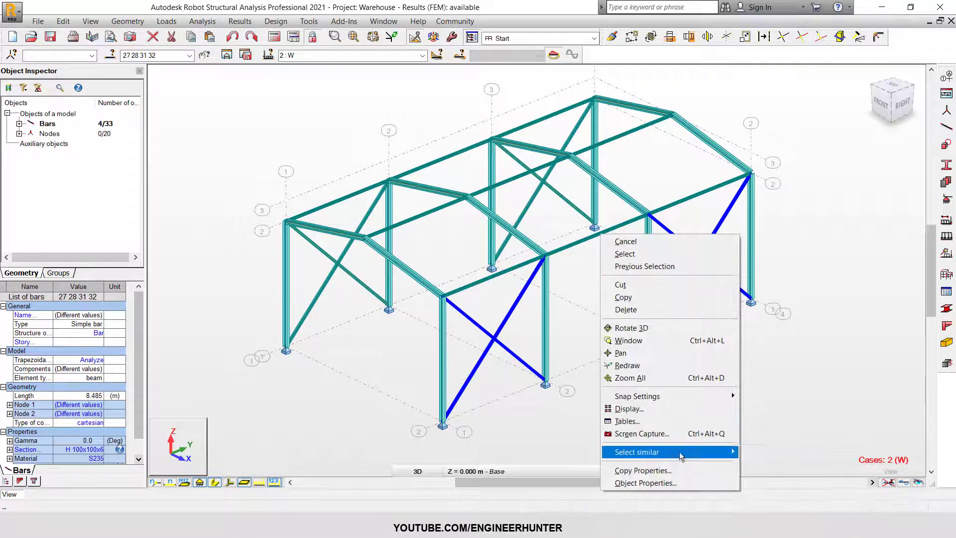
mouse_move(679, 453)
left_click(790, 467)
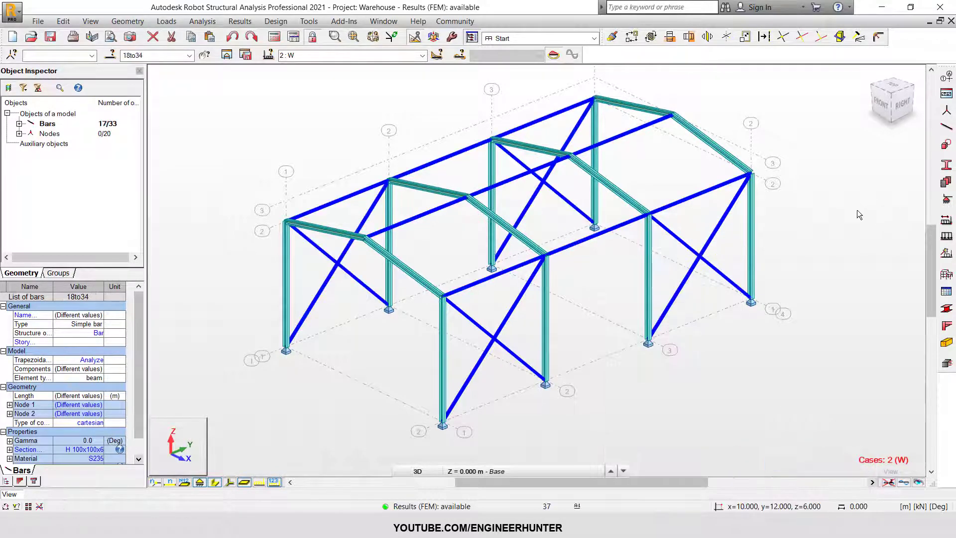
mouse_move(496, 294)
middle_mouse_down("shift")
mouse_move(567, 283)
mouse_move(374, 222)
middle_mouse_up("shift")
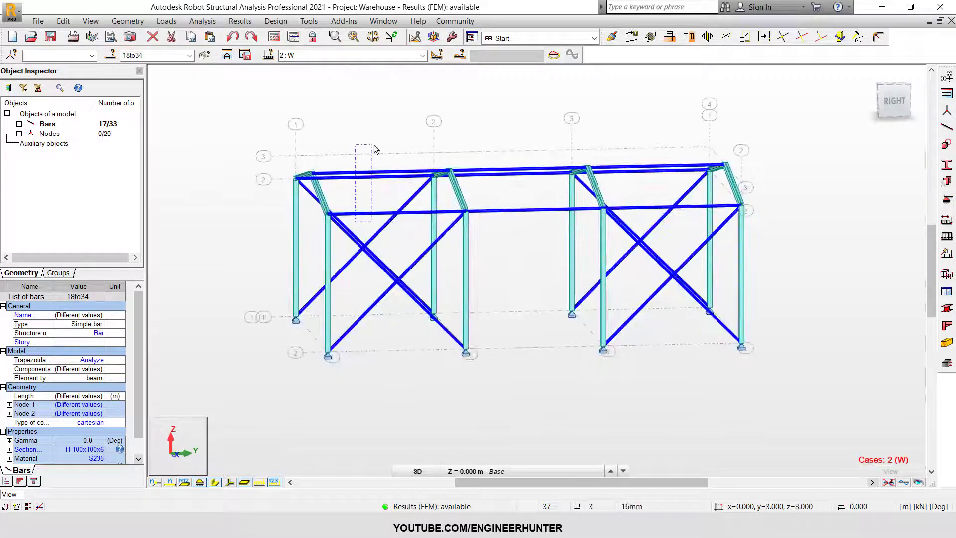
left_click_drag(372, 222, 357, 144, "shift")
left_click_drag(661, 174, 662, 175, "shift")
middle_click_drag(569, 395, 647, 369, "shift")
Assign the 16mm round section to the eight selected diagonal braces, accepting the change to the results status
left_click(946, 165)
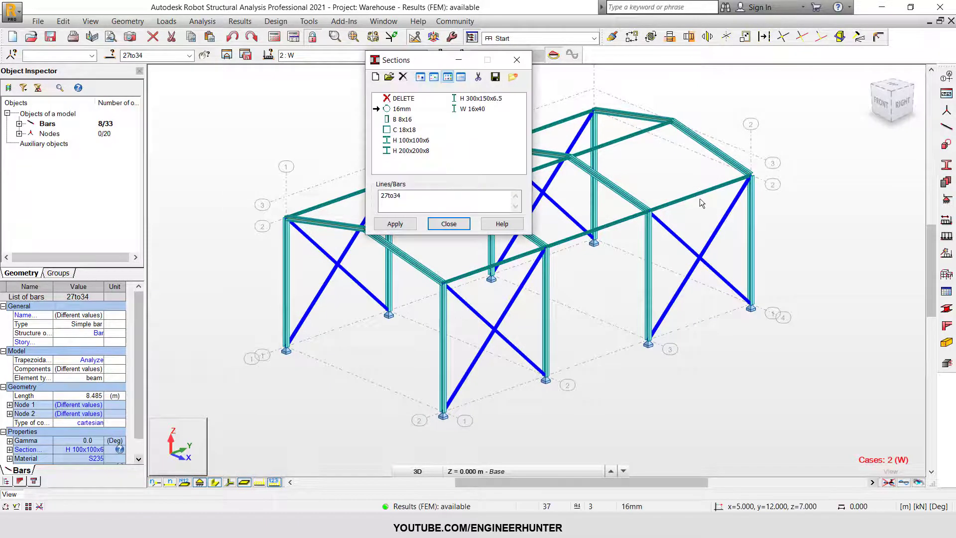
left_click_drag(413, 63, 722, 145)
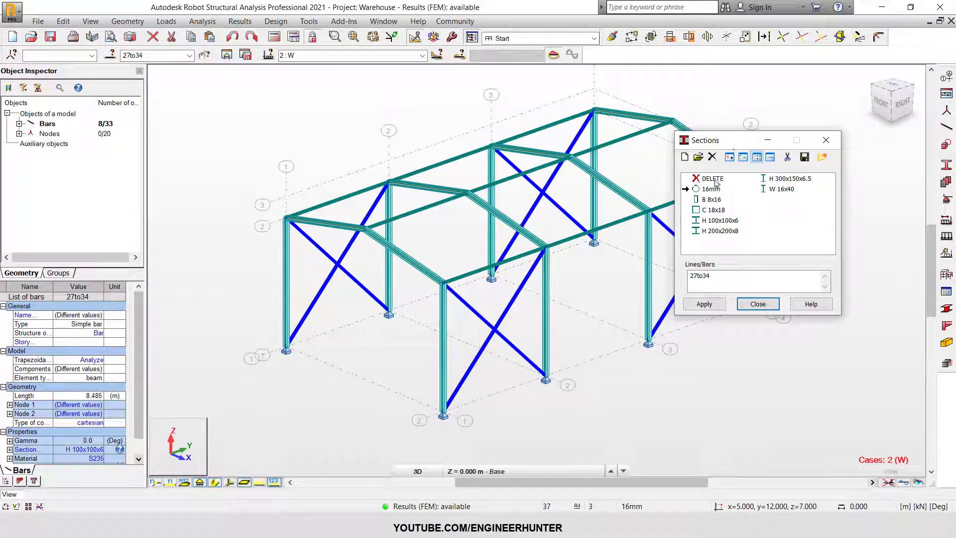
left_click(720, 301)
left_click(506, 298)
left_click(757, 304)
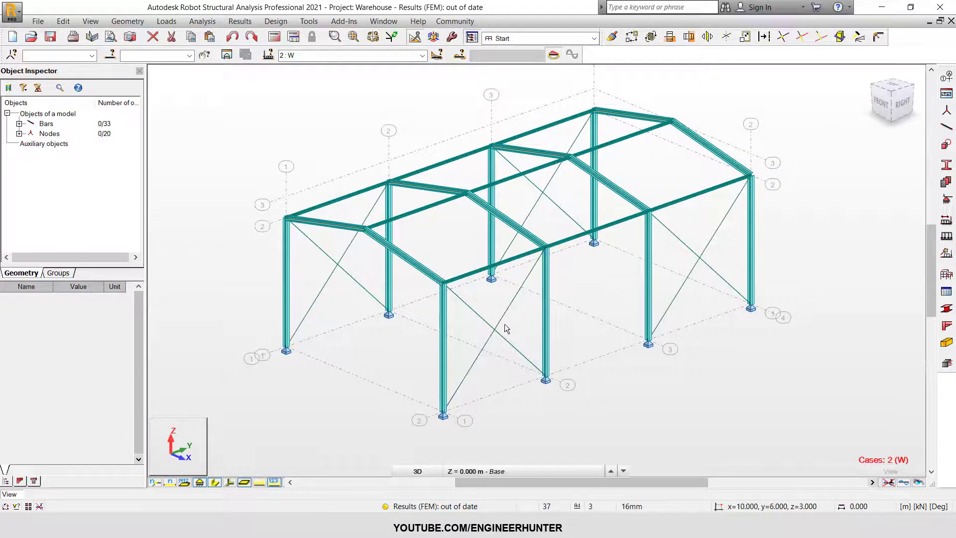
Select all eight rod braces and define them as truss bars working in tension only through Advanced Bar Properties
right_click(508, 298)
mouse_move(508, 271)
left_click(623, 277)
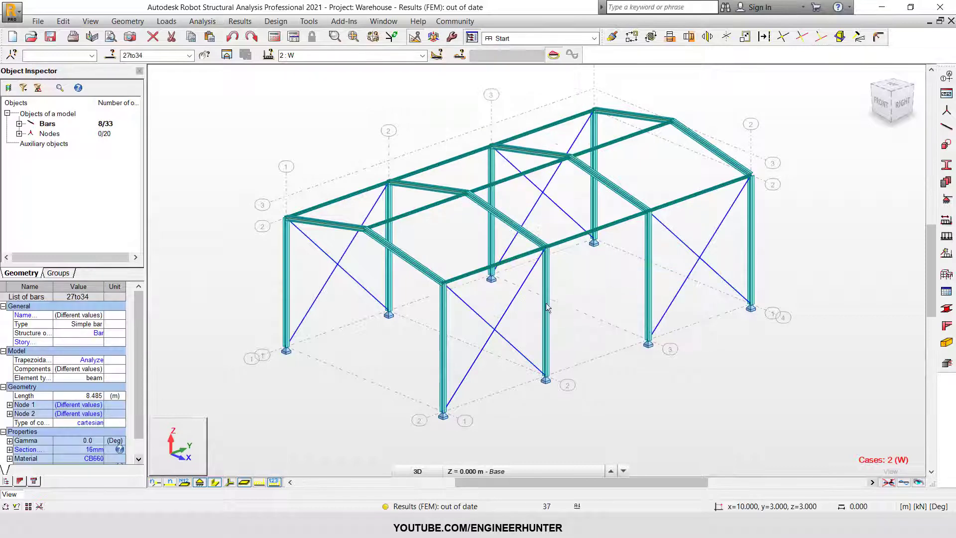
left_click(127, 21)
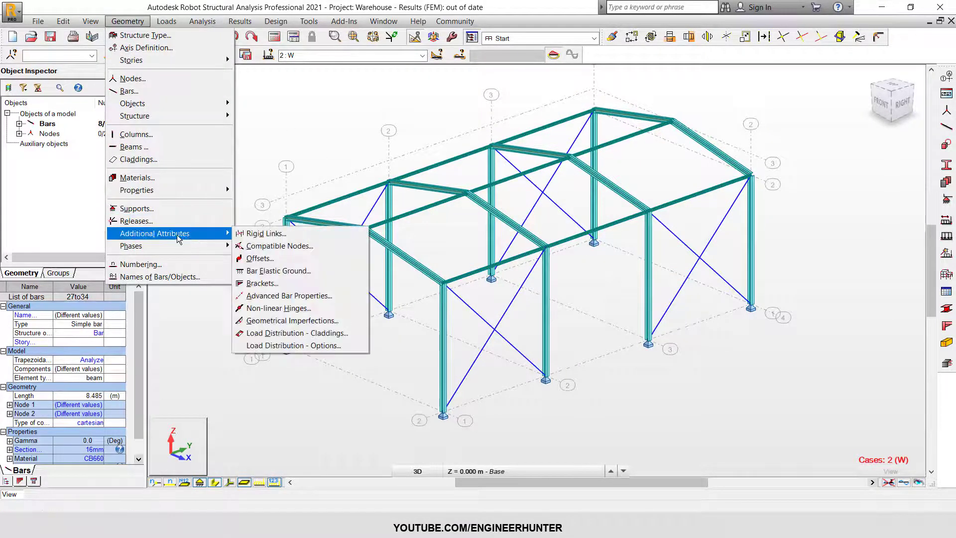
mouse_move(159, 233)
left_click(281, 295)
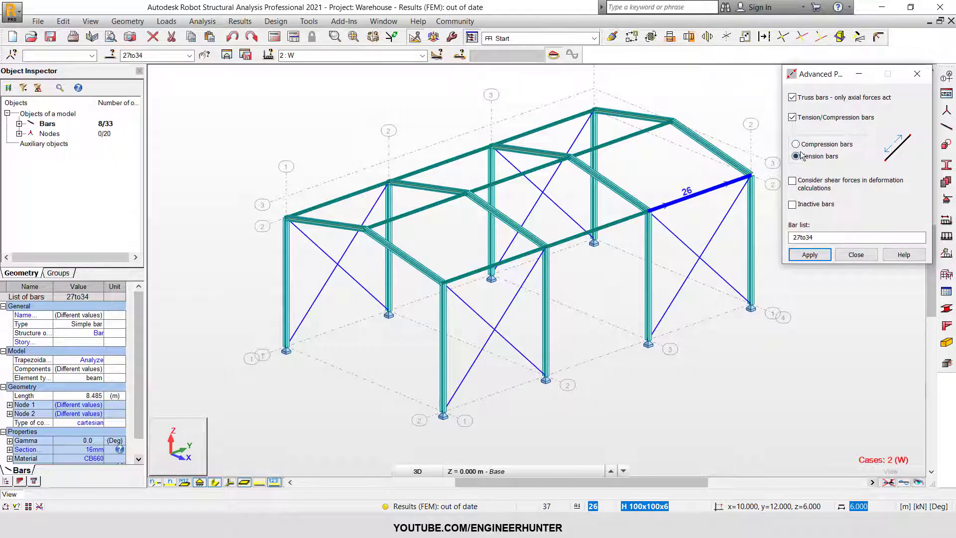
left_click(828, 256)
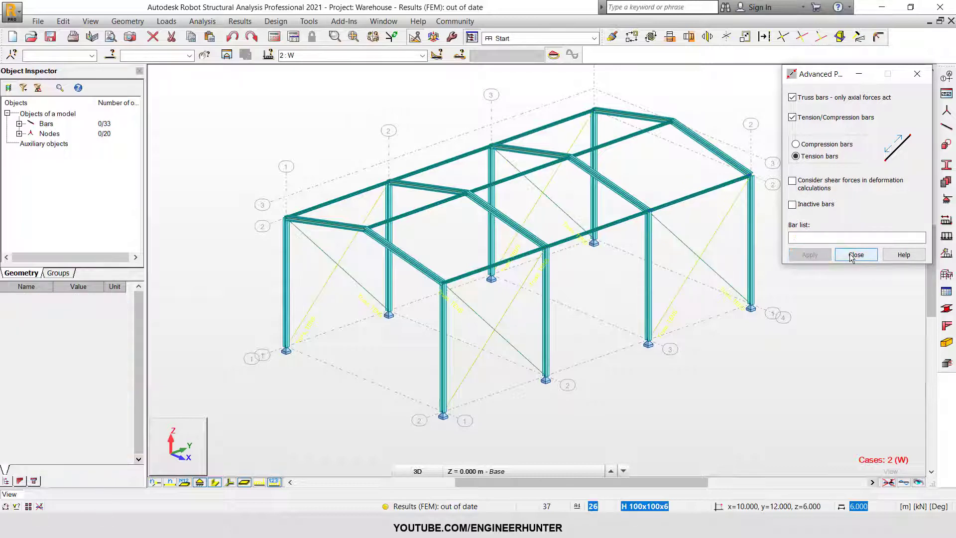
left_click(855, 255)
Select the eight rod braces again and delete their bar releases
right_click(514, 350)
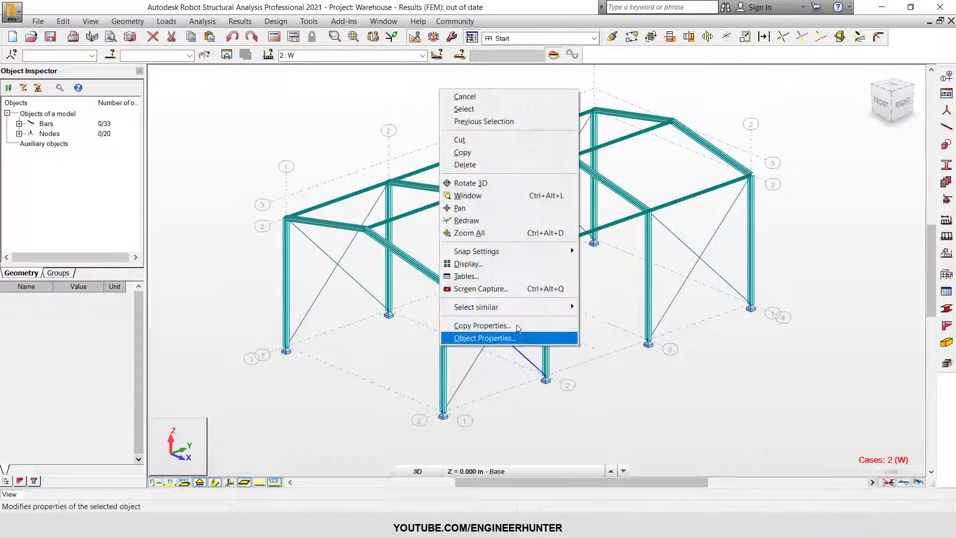
mouse_move(563, 306)
left_click(609, 320)
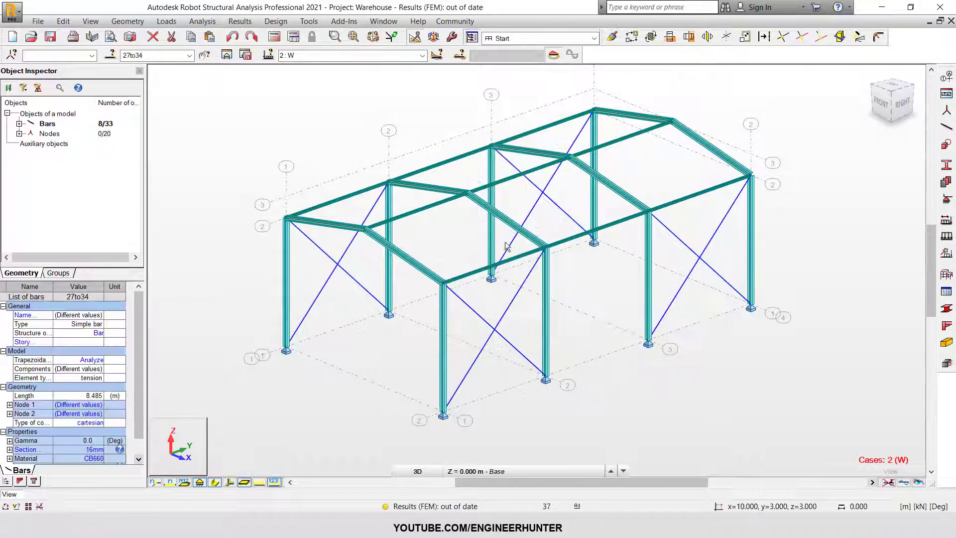
left_click(127, 21)
left_click(164, 221)
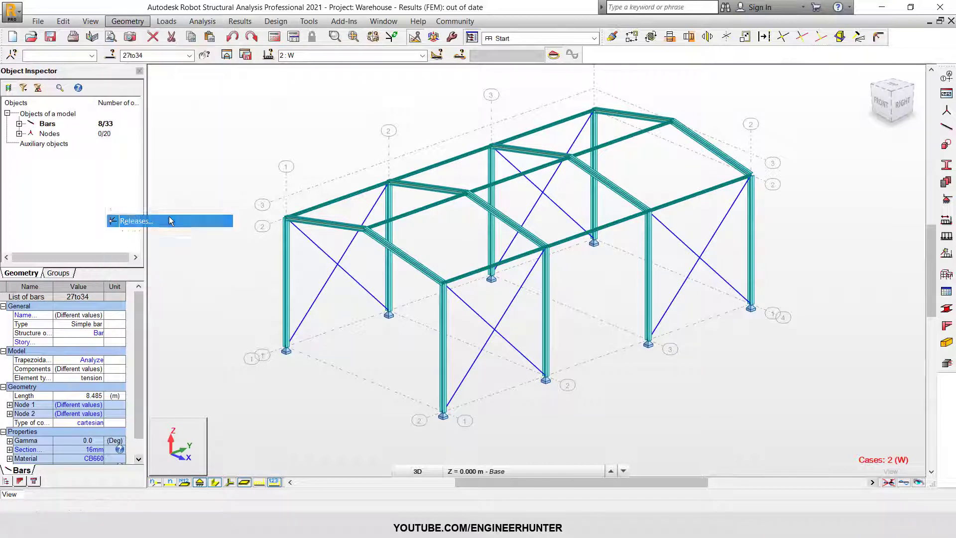
left_click(828, 111)
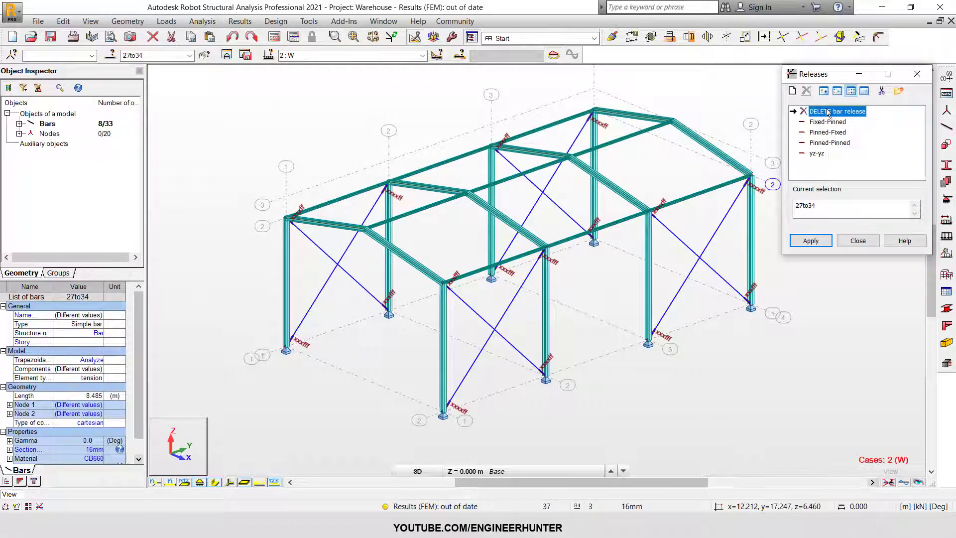
left_click(827, 241)
left_click(858, 240)
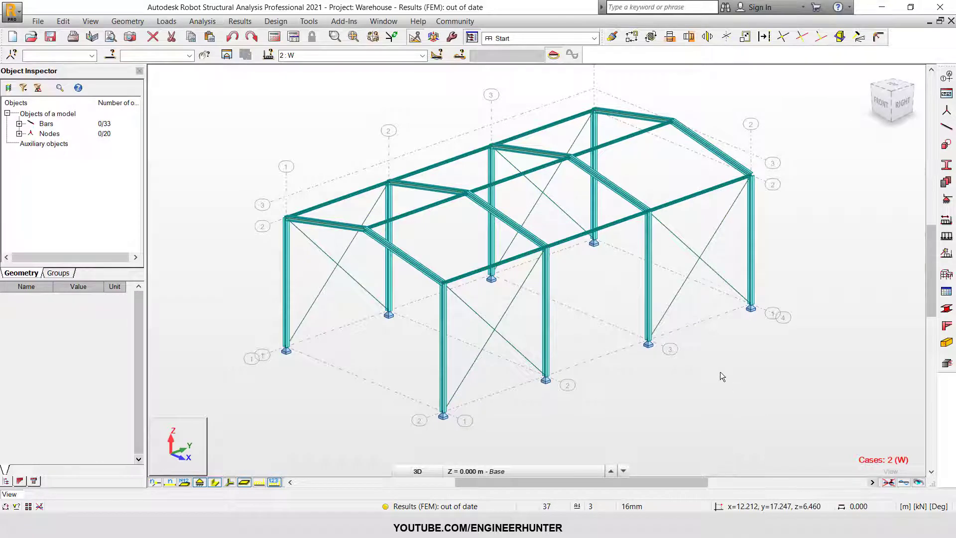
Check the analysis type of the Self and W load cases and recalculate the warehouse with the tension rods
left_click(294, 37)
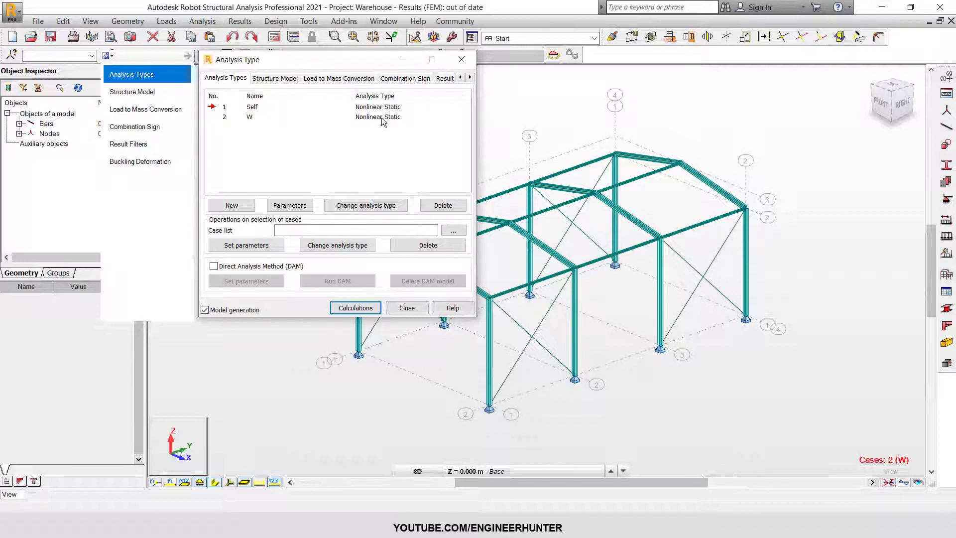
left_click(461, 60)
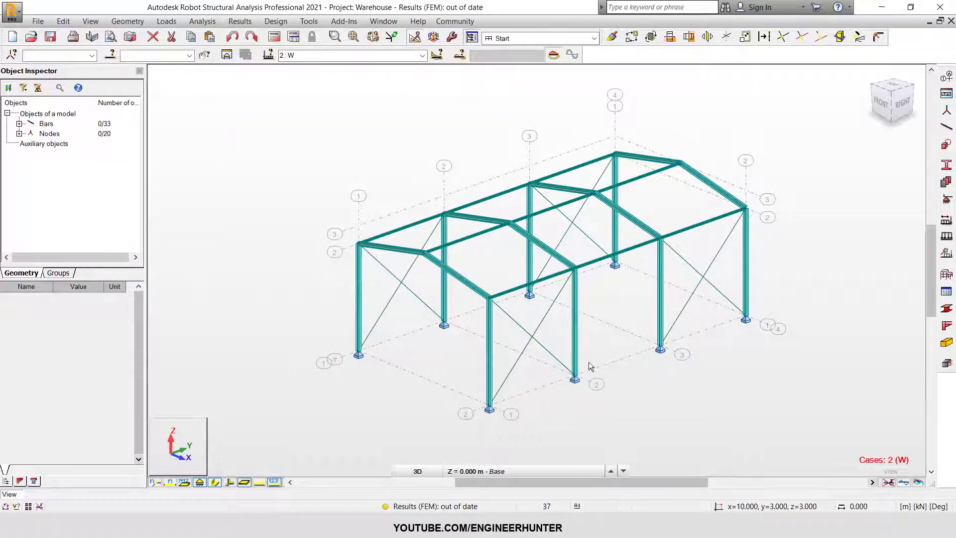
left_click(278, 40)
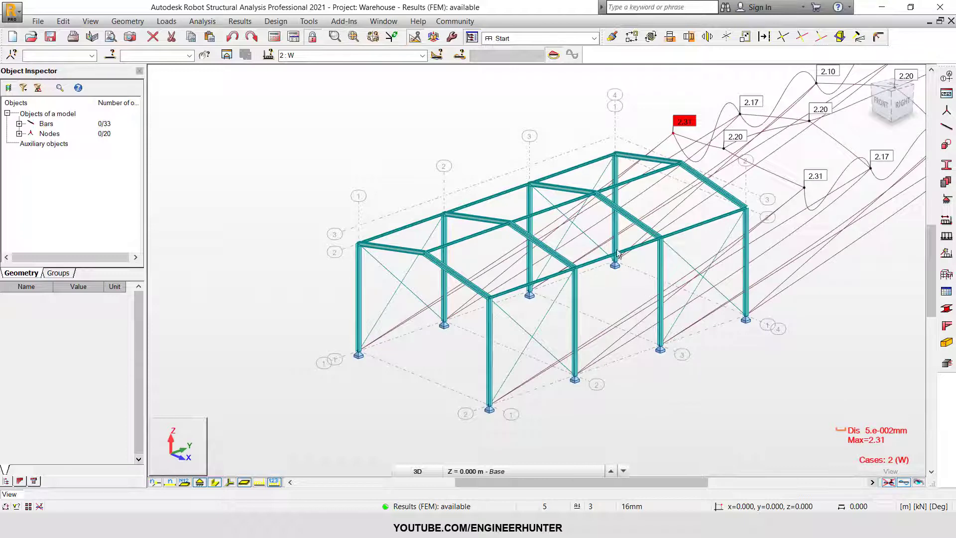
Normalize the bar deformation diagram for load case 2: W, examine the displacements, and hide the diagram
left_click(239, 21)
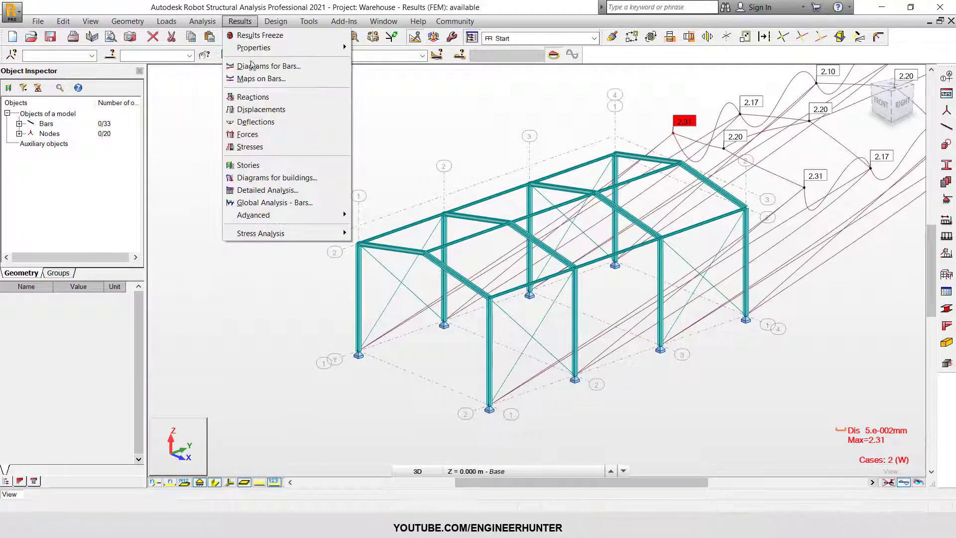
left_click(268, 66)
left_click(742, 107)
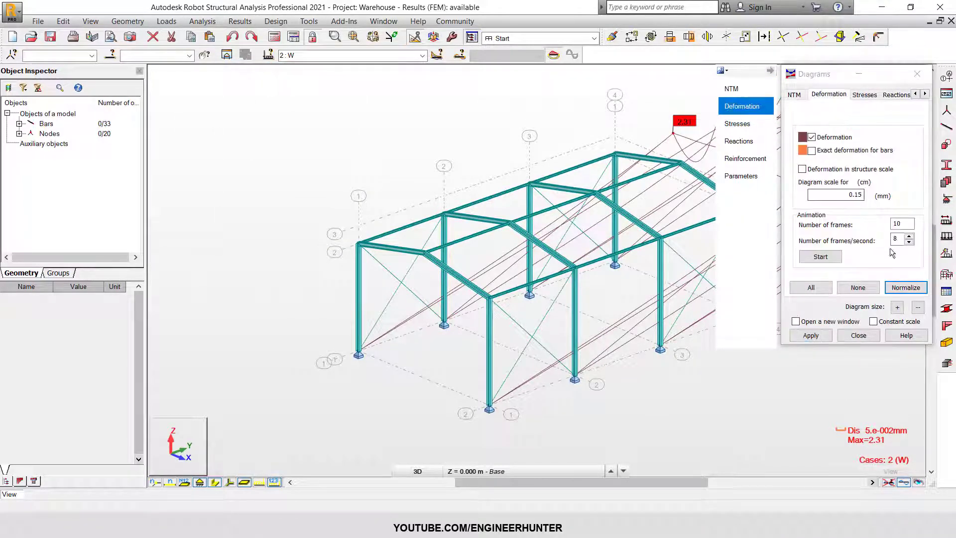
left_click(906, 288)
middle_click_drag(616, 335, 526, 329)
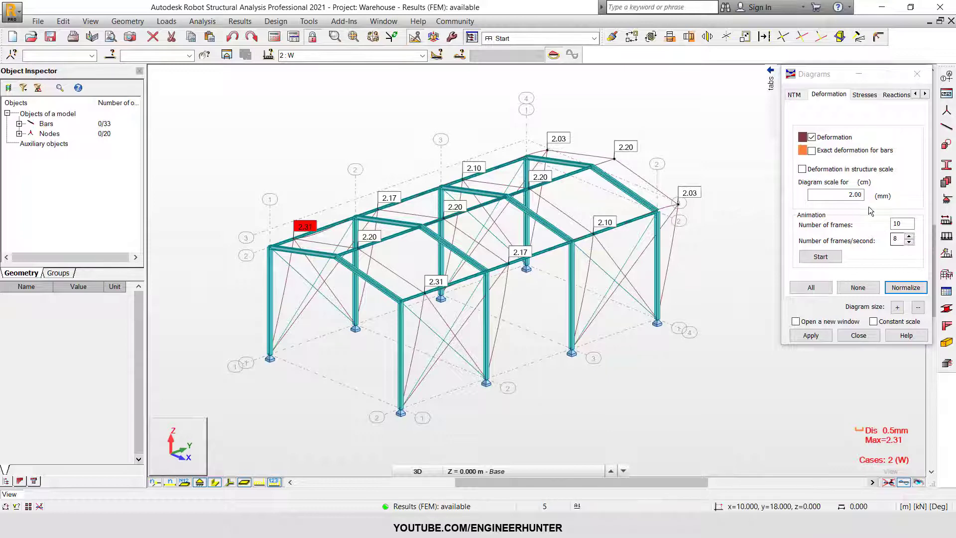
left_click(859, 336)
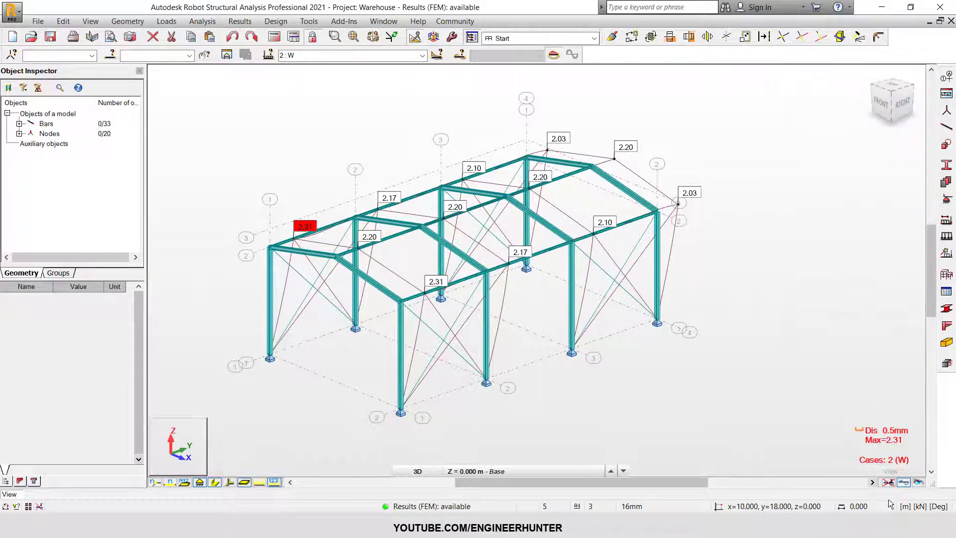
left_click(904, 483)
Highlight all eight rod braces, examine their layout from several angles, and clear the selection
middle_click_drag(582, 399, 624, 381)
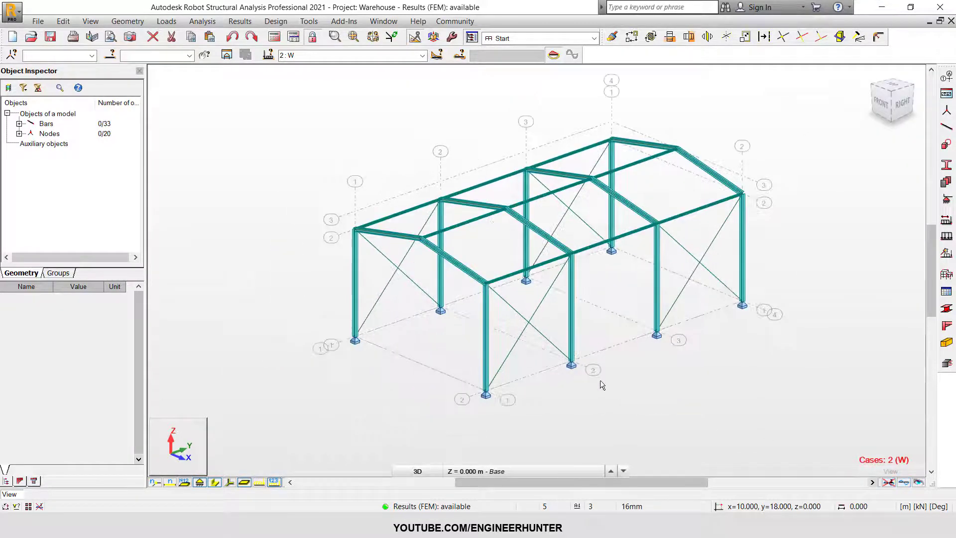
middle_click_drag(540, 373, 504, 359, "shift")
left_click_drag(455, 315, 422, 236)
left_click_drag(680, 315, 657, 242, "ctrl")
middle_click_drag(528, 369, 578, 383, "shift")
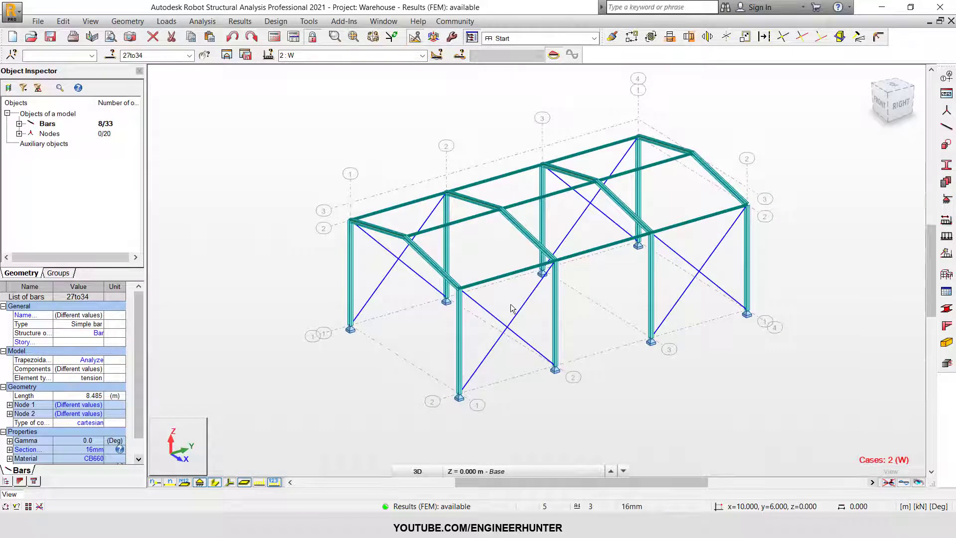
middle_click_drag(550, 326, 557, 328, "shift")
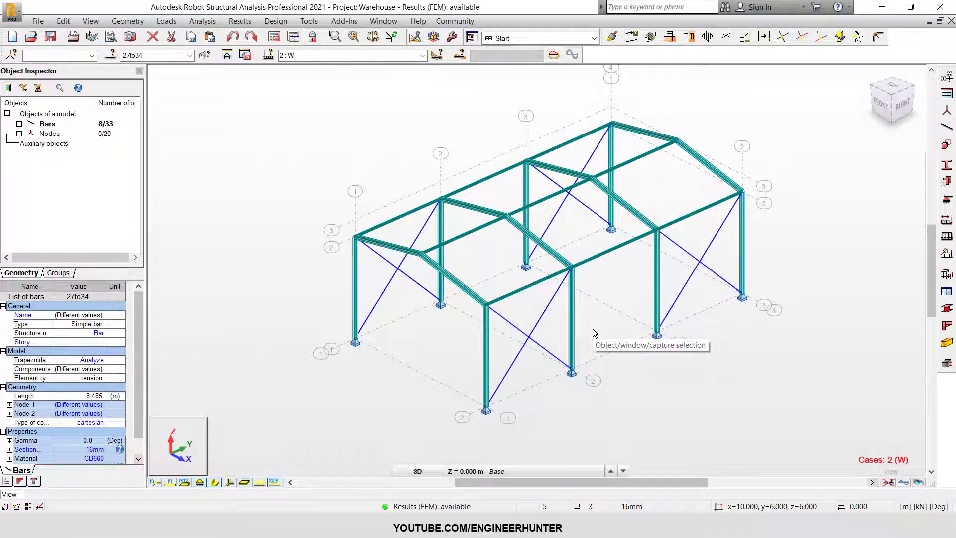
left_click(599, 290)
Delete the two crossed rod braces in the near side-wall bay between axes 1 and 2
left_click_drag(540, 322, 521, 374)
scroll(521, 374, "up", 2)
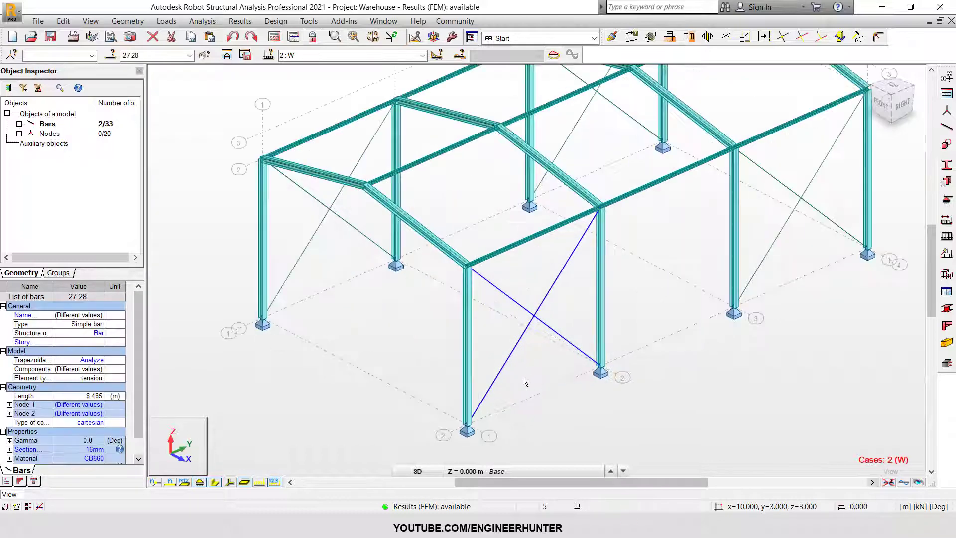
key("Delete")
left_click(519, 295)
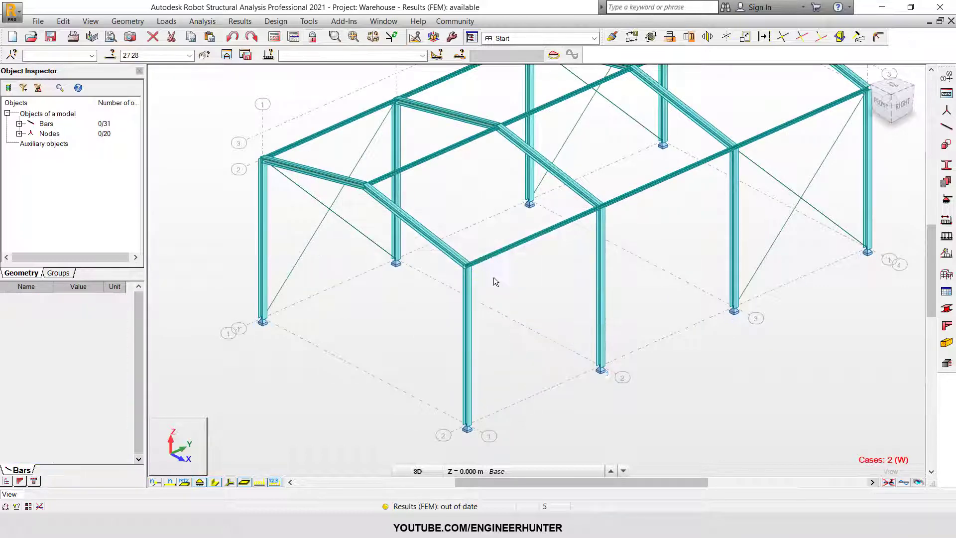
scroll(504, 269, "down", 1)
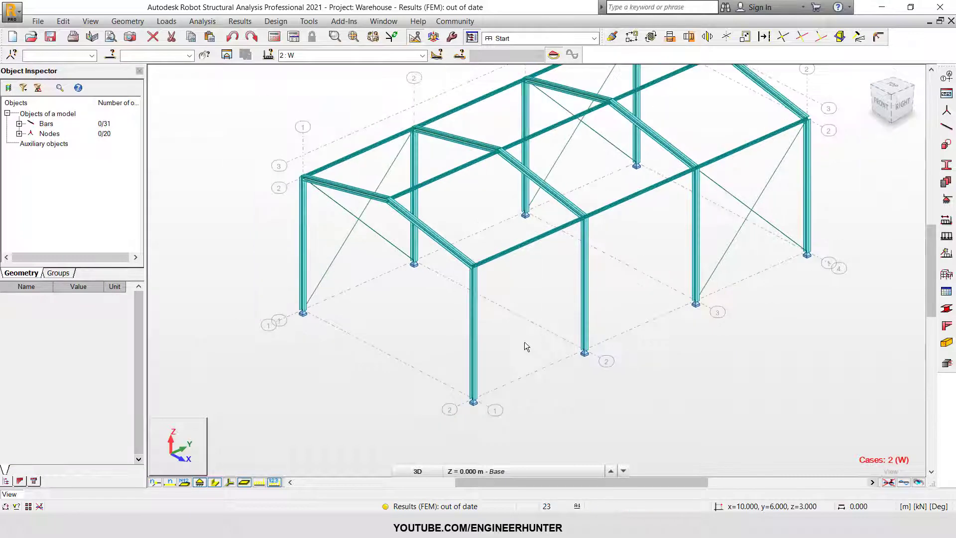
Make H 100x100x6 the current section for new bars
middle_click_drag(522, 332, 521, 324)
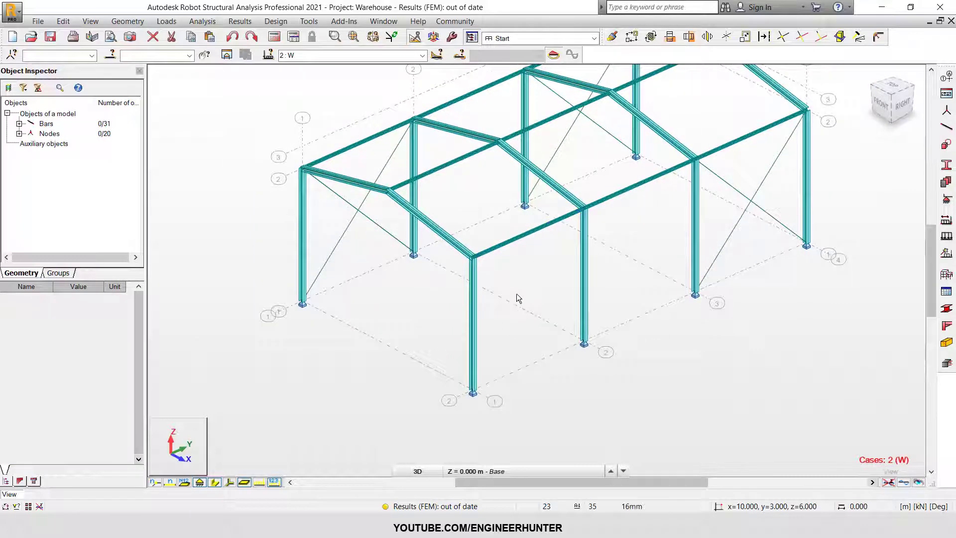
scroll(516, 294, "up", 1)
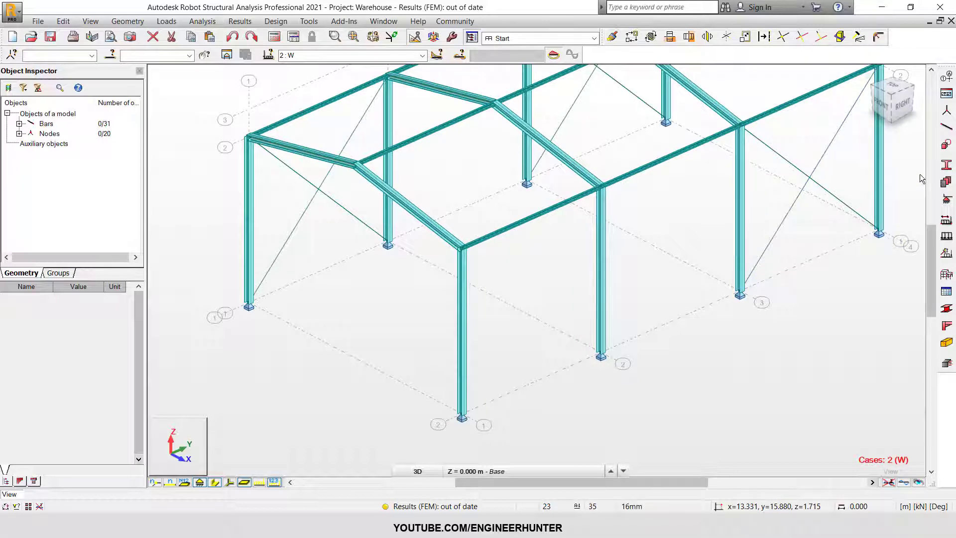
left_click(947, 166)
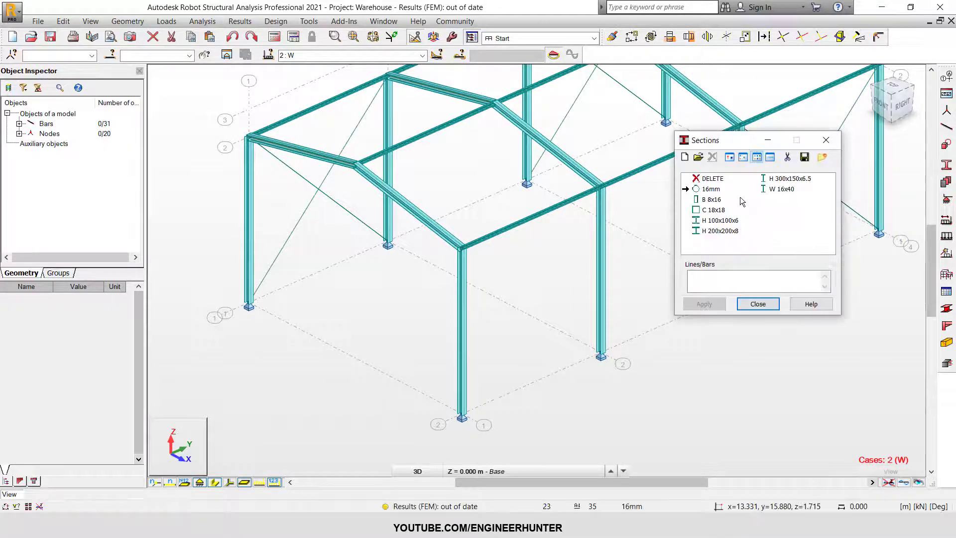
left_click_drag(724, 143, 754, 153)
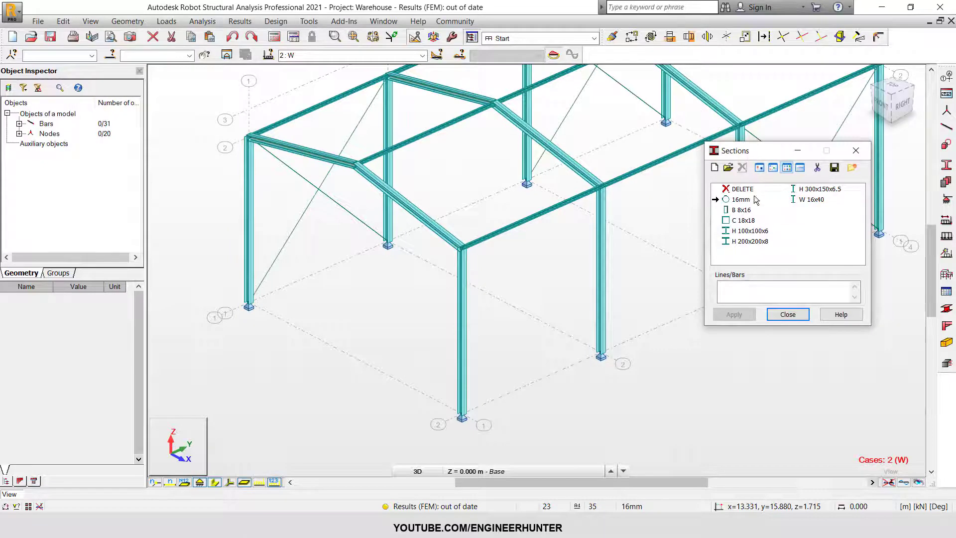
left_click(750, 231)
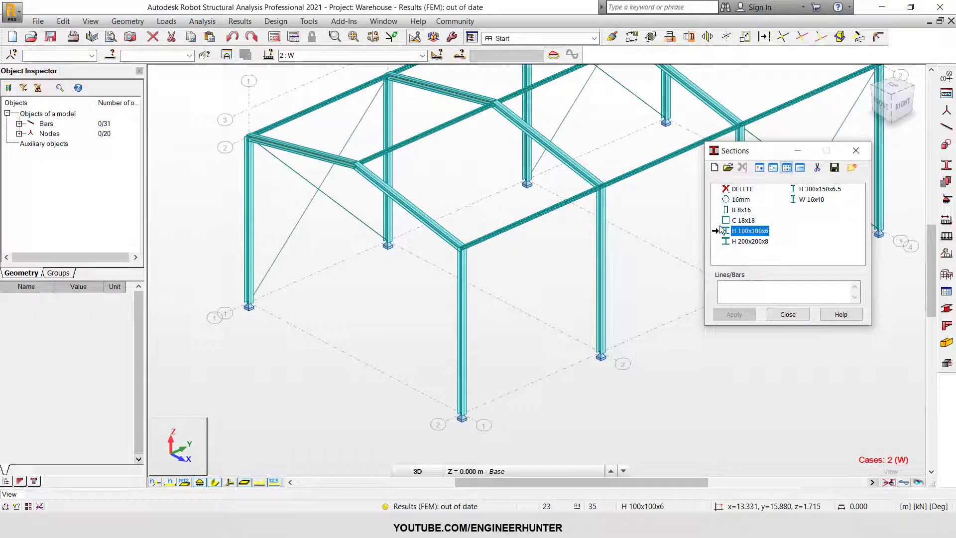
left_click(856, 151)
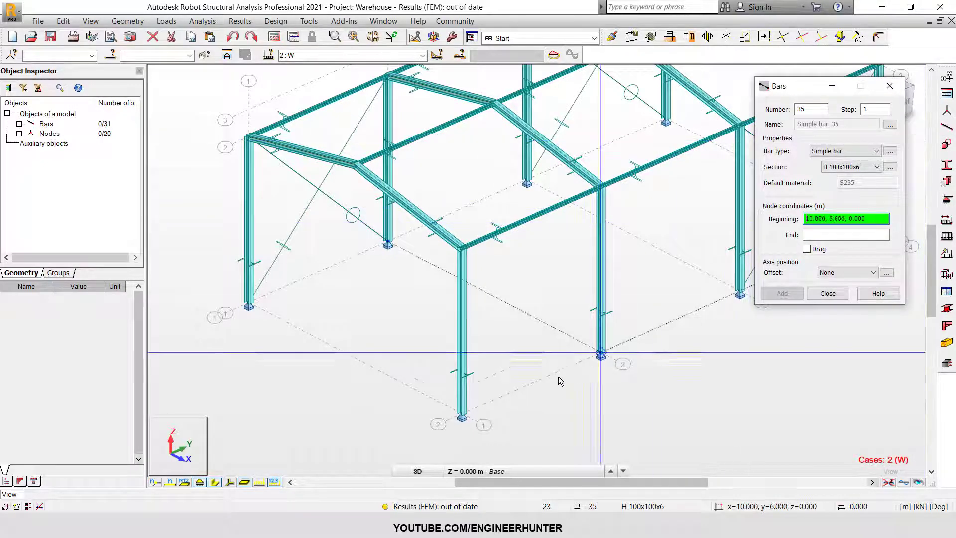
scroll(474, 350, "up", 2)
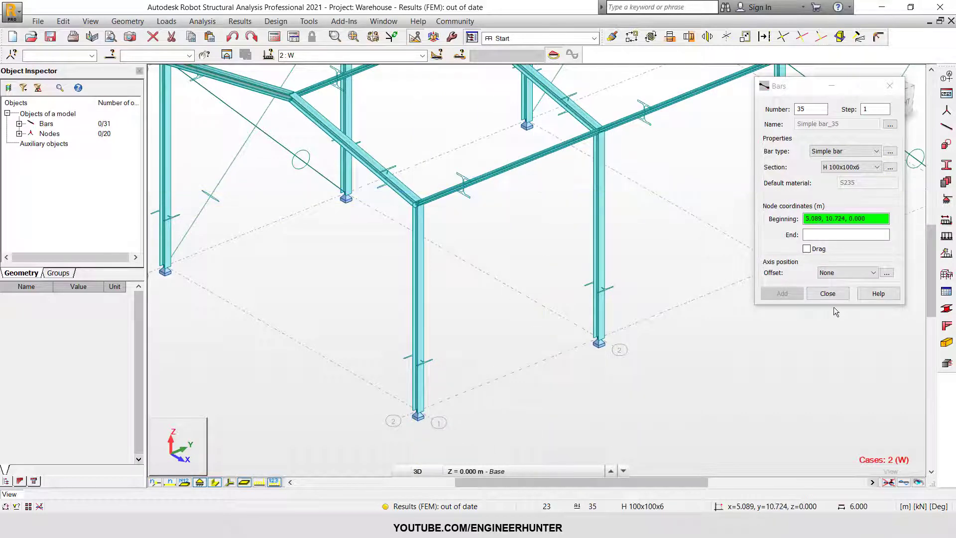
left_click(826, 294)
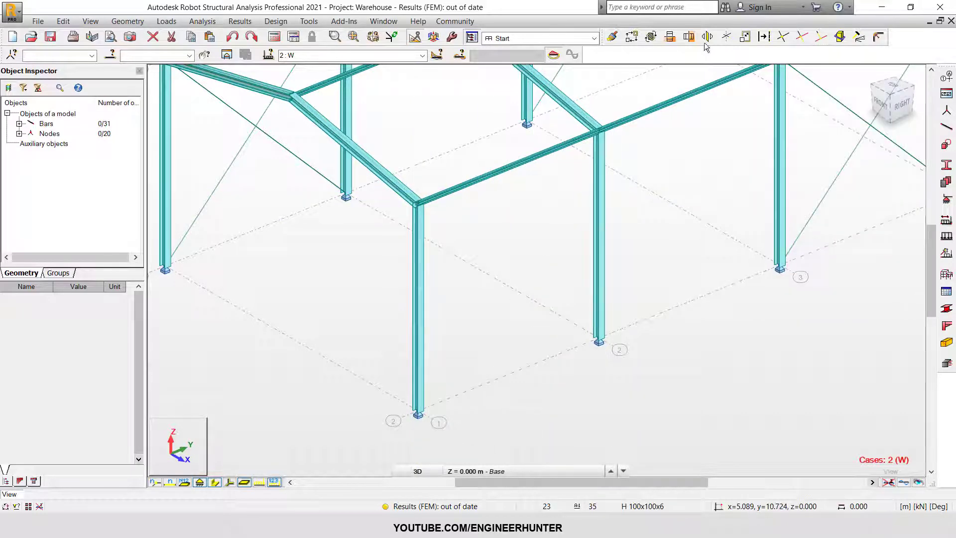
Add division nodes 1 m below the tops of the near side-wall columns at axes 1 and 2
left_click(765, 37)
left_click(815, 125)
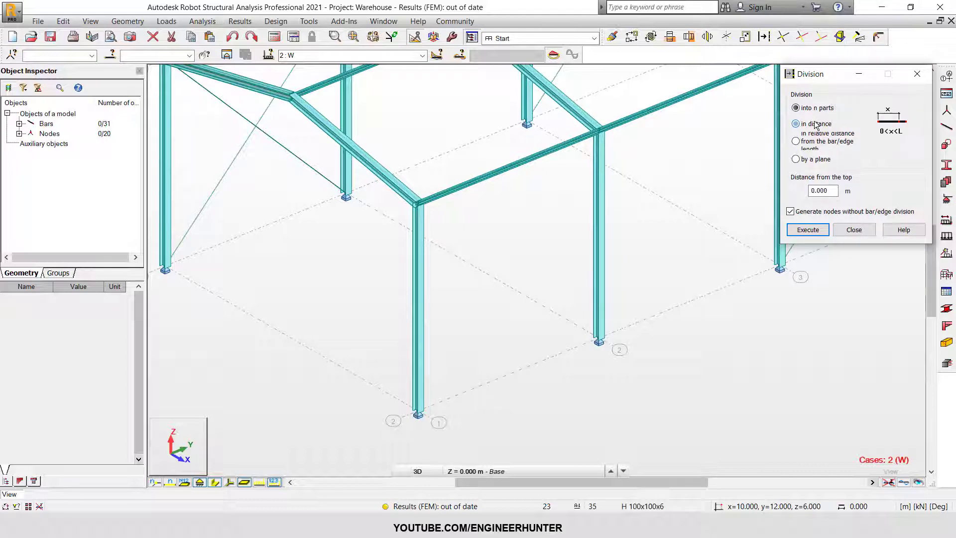
double_click(824, 191)
type("1")
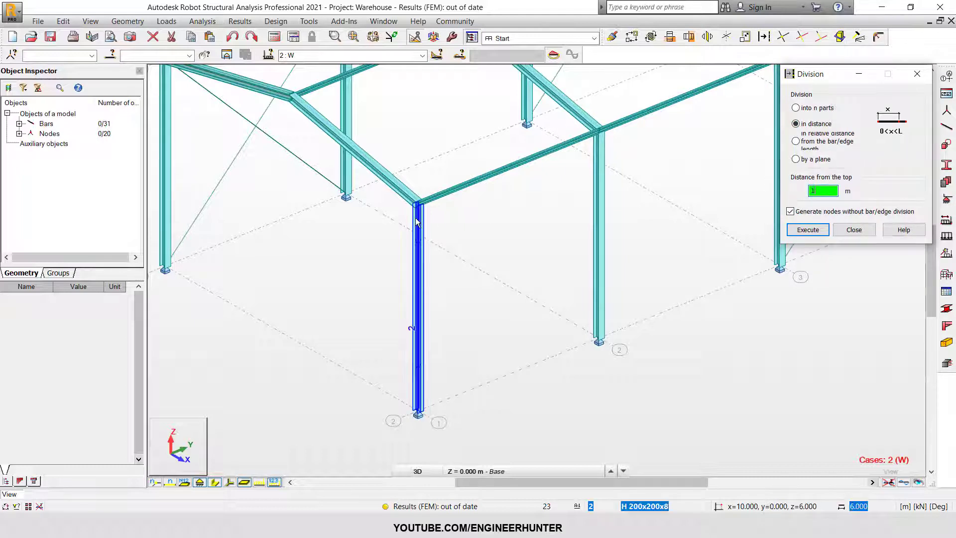
left_click(418, 224)
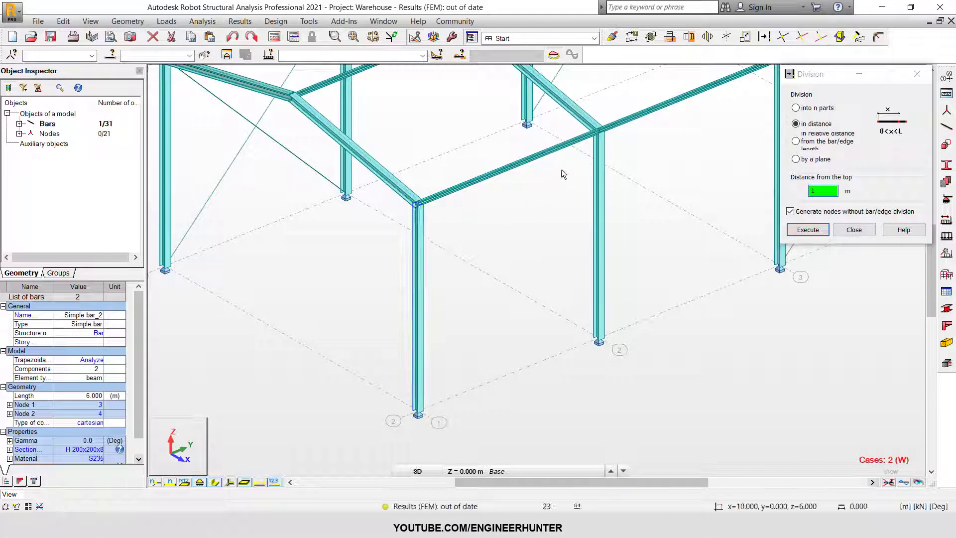
left_click(849, 230)
Hide the section shapes, draw an H 100x100x6 beam between the new column nodes at 5 m height, and show the shapes again
left_click(216, 484)
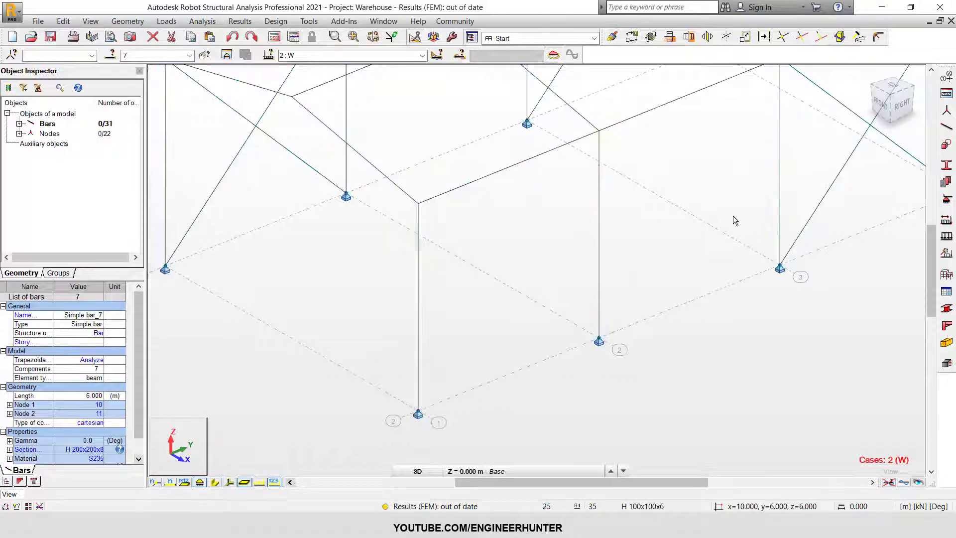
middle_click_drag(717, 222, 752, 206, "shift")
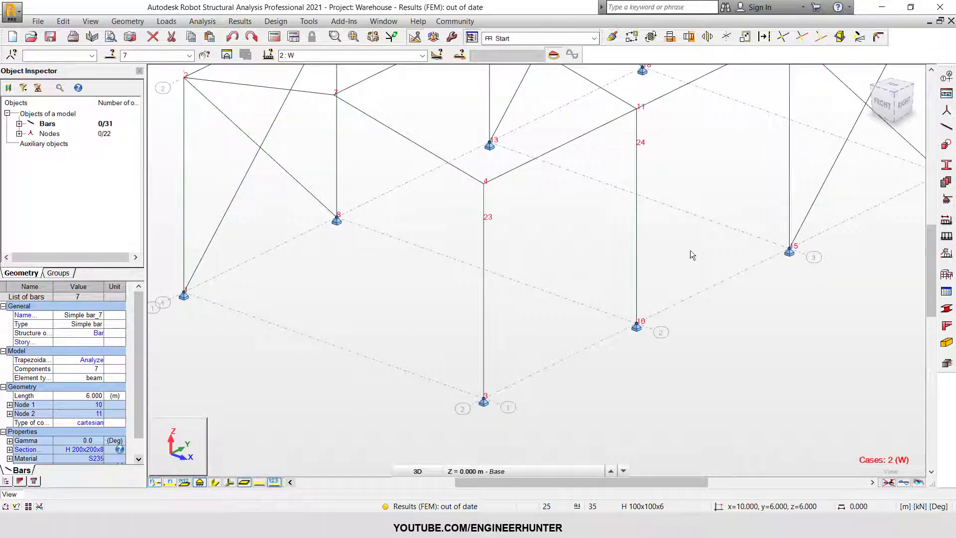
left_click(946, 127)
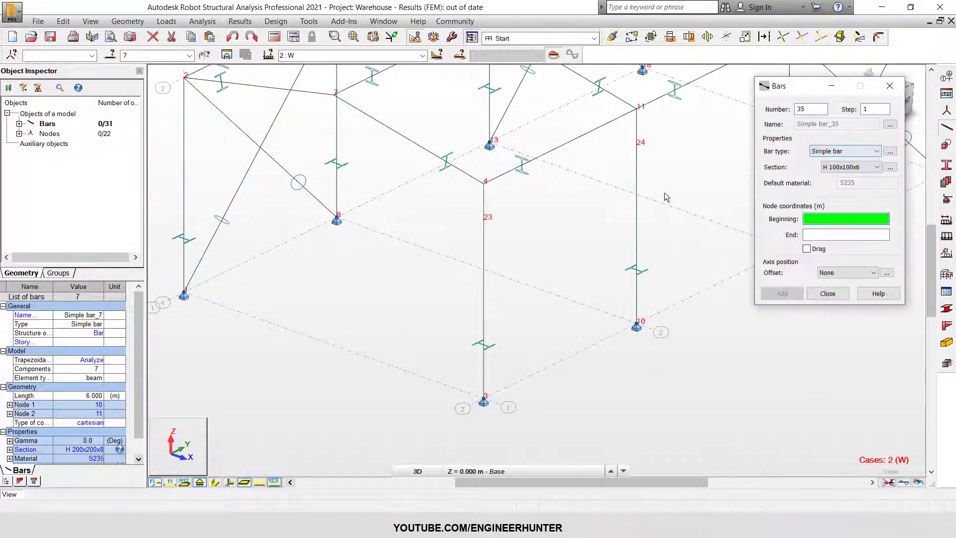
left_click(484, 218)
left_click(637, 144)
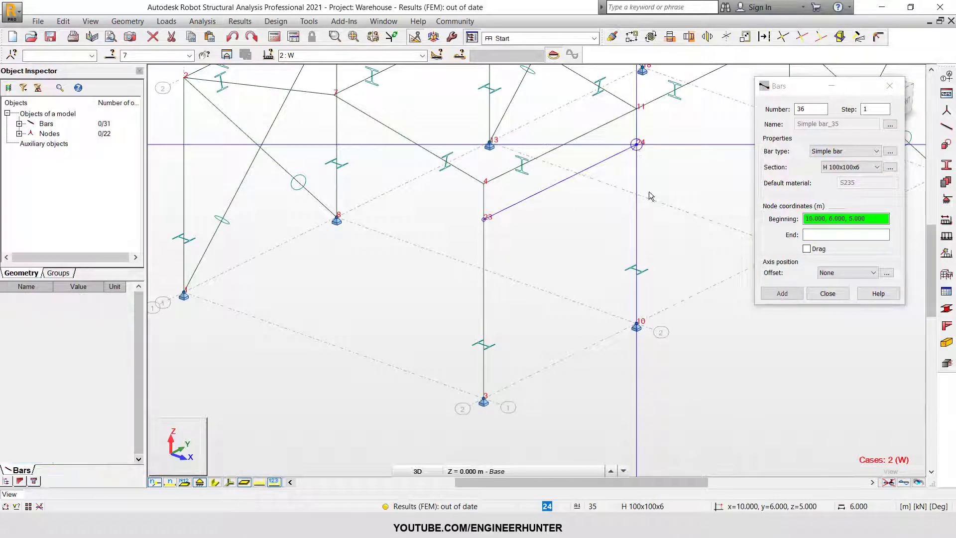
left_click(820, 292)
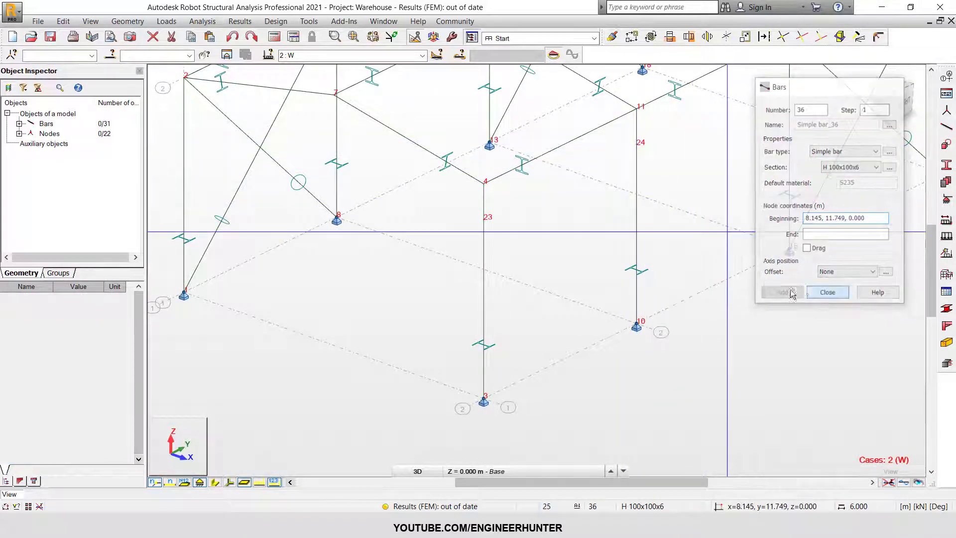
left_click(216, 483)
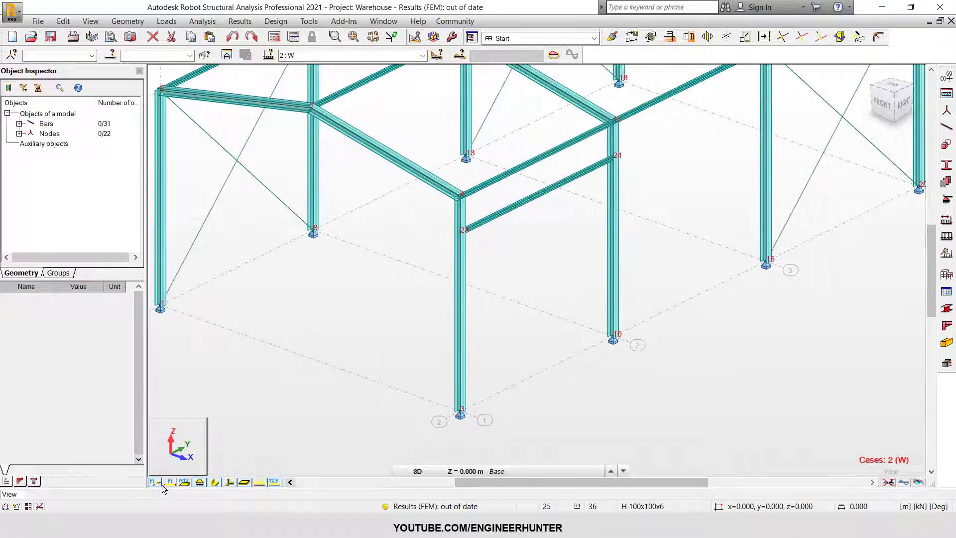
Try placing division nodes on the new beam 0.5 m from each end and delete them
middle_click_drag(585, 308, 629, 246, "shift")
left_click(764, 37)
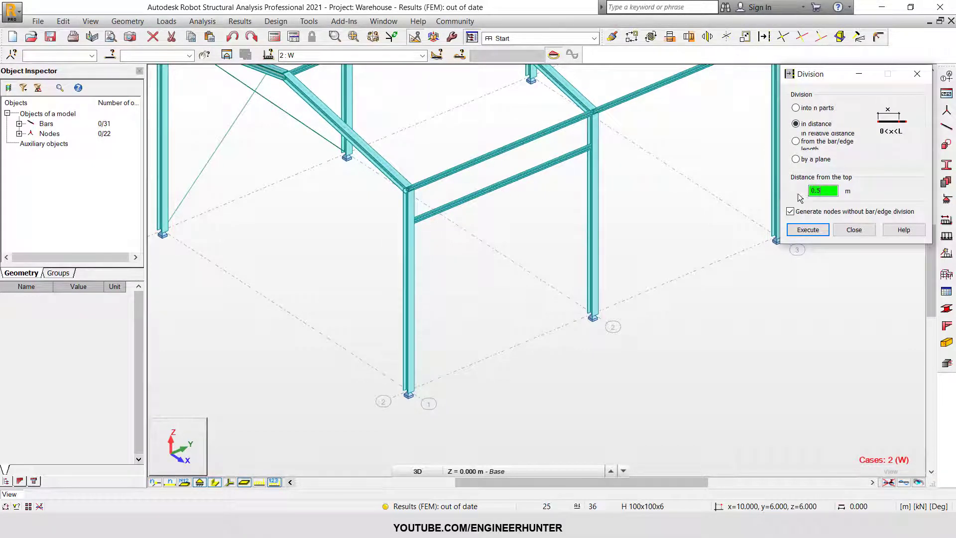
scroll(420, 219, "up", 2)
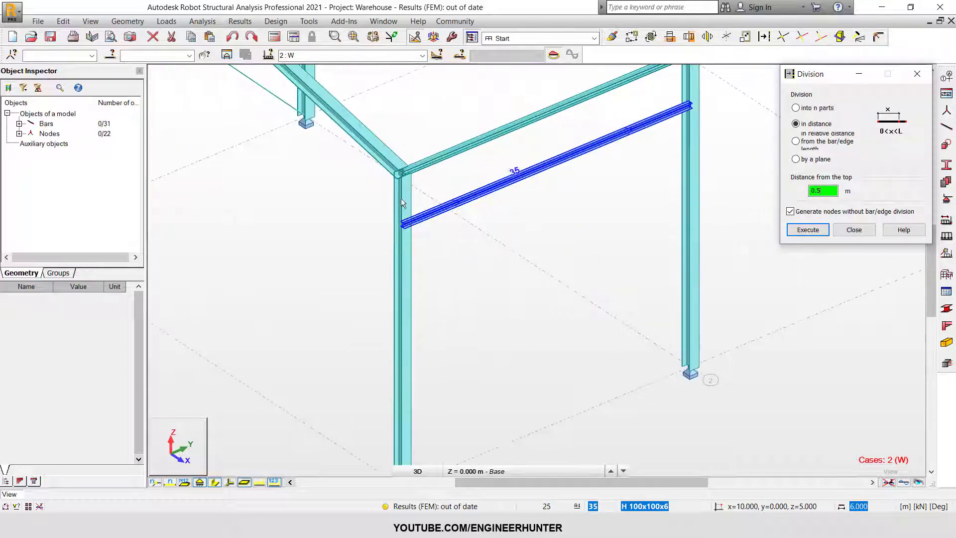
middle_click_drag(565, 292, 491, 278)
scroll(544, 280, "down", 2)
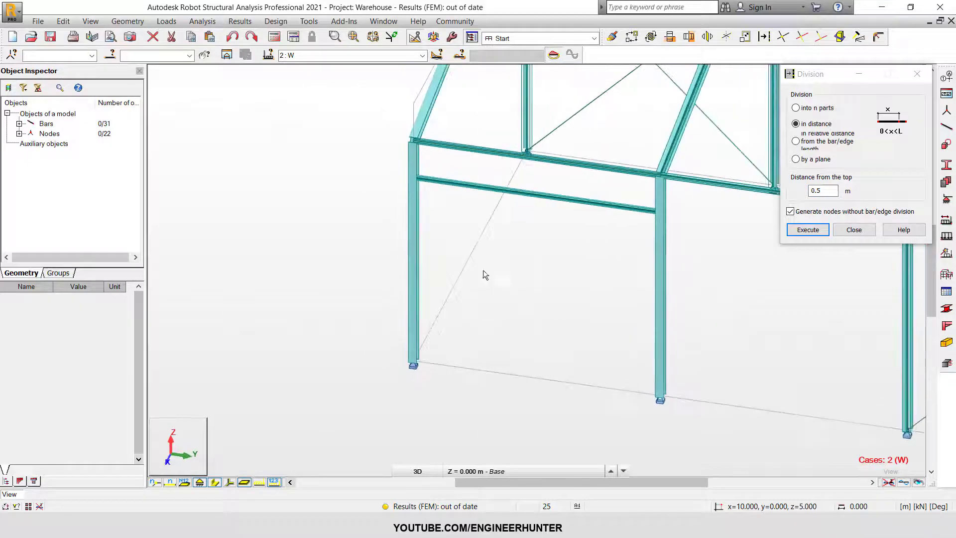
scroll(454, 172, "up", 2)
left_click(389, 187)
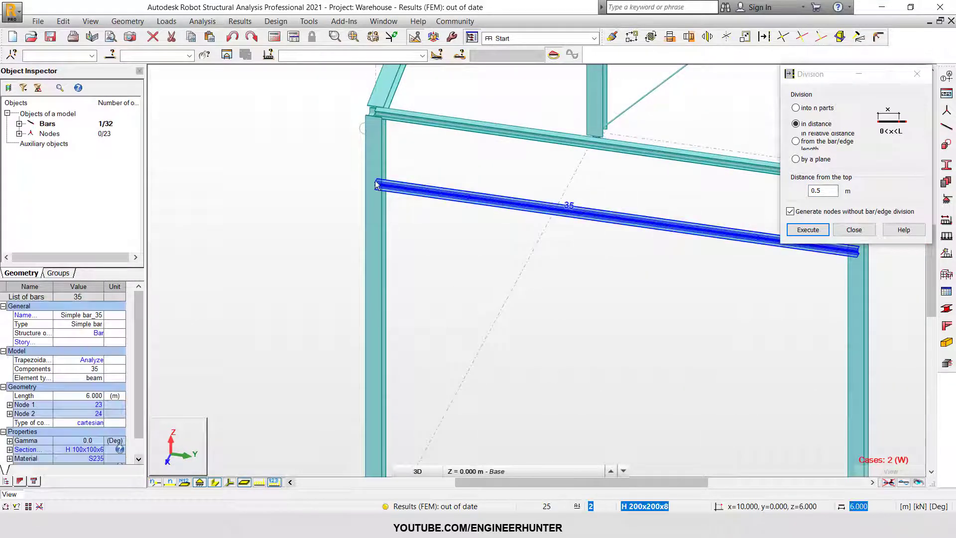
scroll(406, 206, "down", 2)
left_click(703, 233)
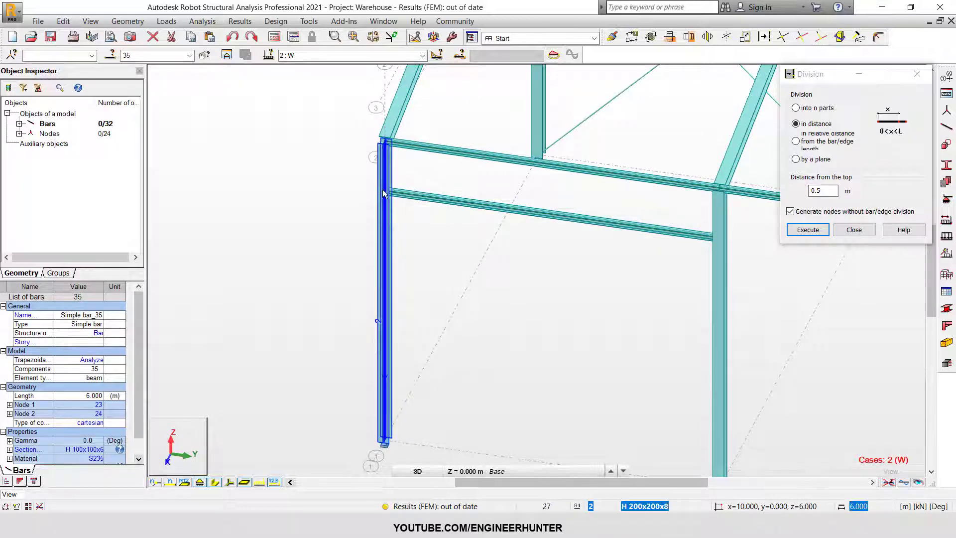
left_click(853, 229)
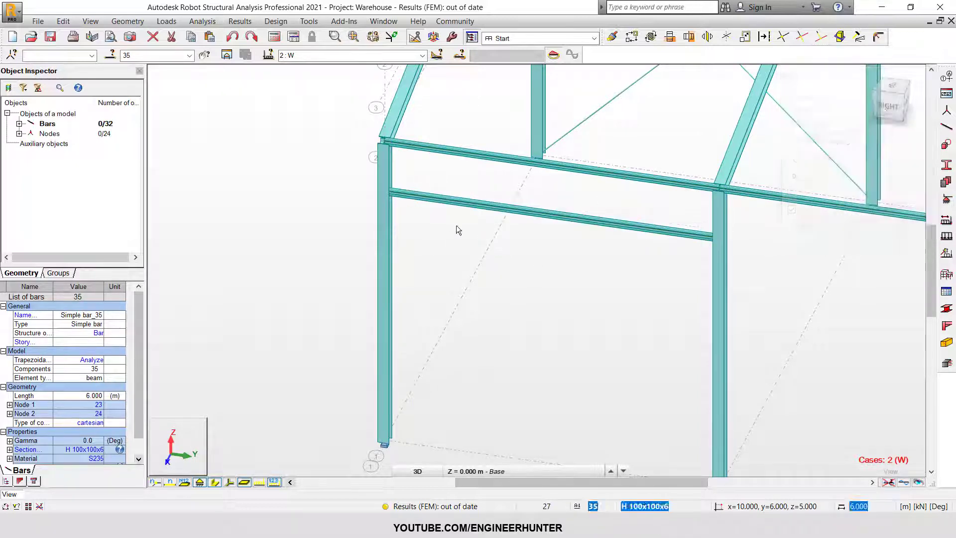
left_click_drag(406, 177, 431, 214)
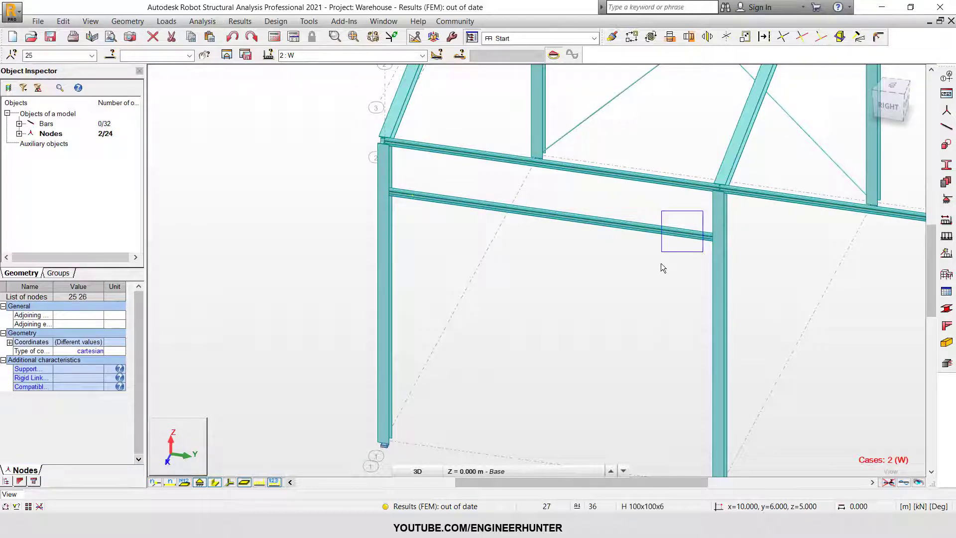
key("Delete")
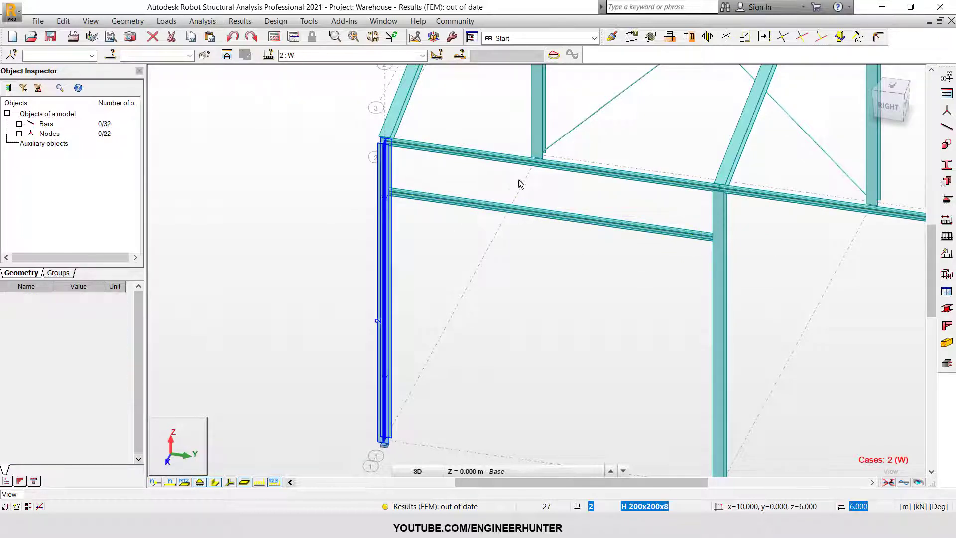
Add division nodes on the new beam 0.2 m from each of its ends
left_click(764, 37)
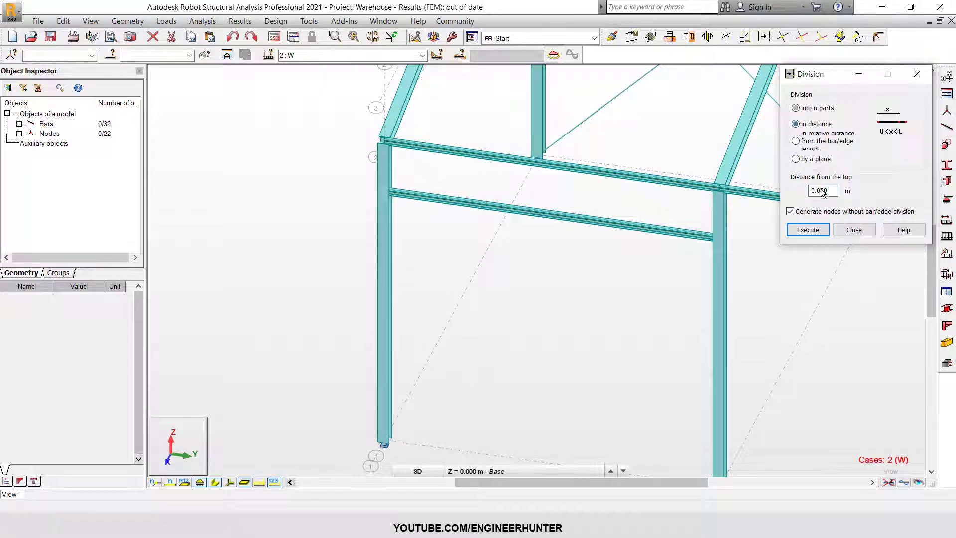
type("0.2")
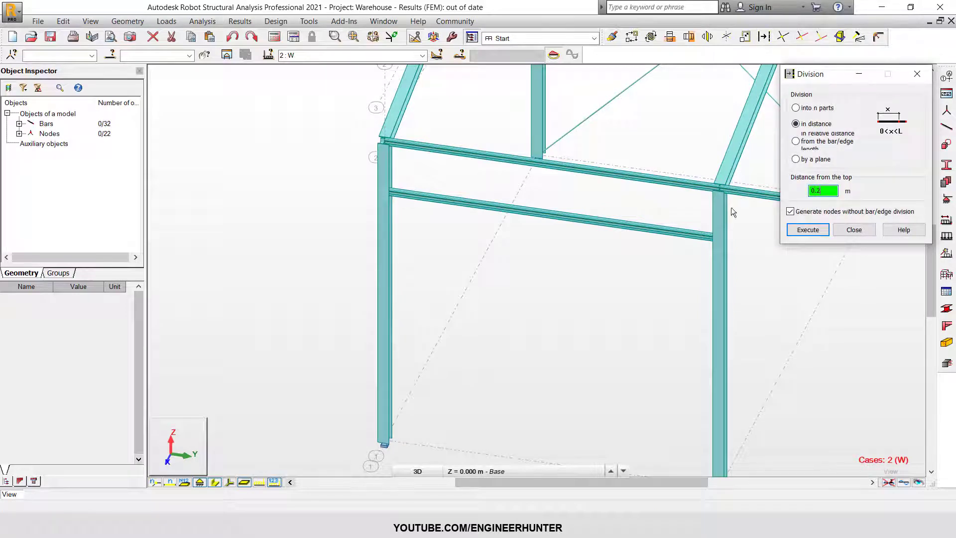
left_click(399, 193)
left_click(712, 237)
left_click(854, 230)
Try to draw an H 100x100x6 bar from the axis 1 column base to the nearby beam node, and undo it
scroll(495, 168, "down", 2)
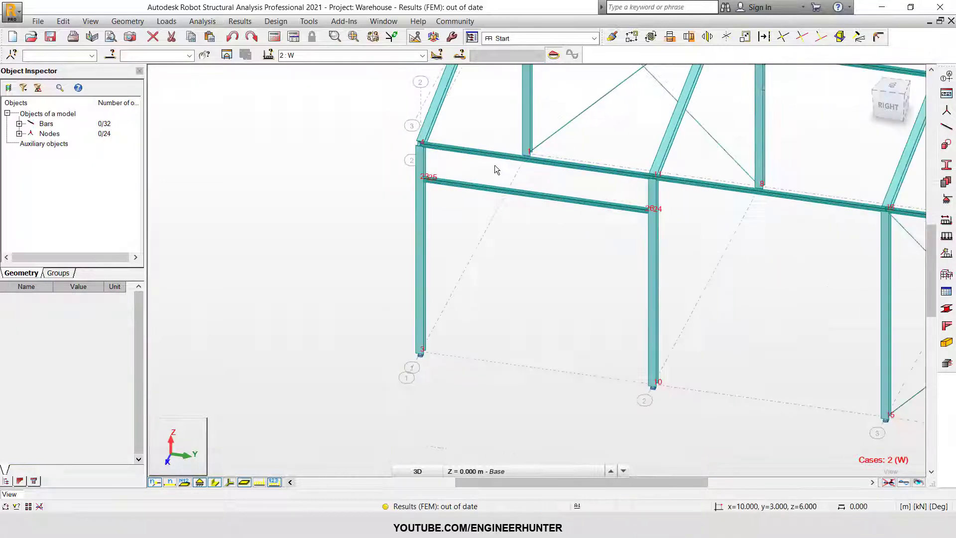
scroll(518, 199, "up", 1)
left_click(948, 125)
left_click(397, 371)
left_click(407, 158)
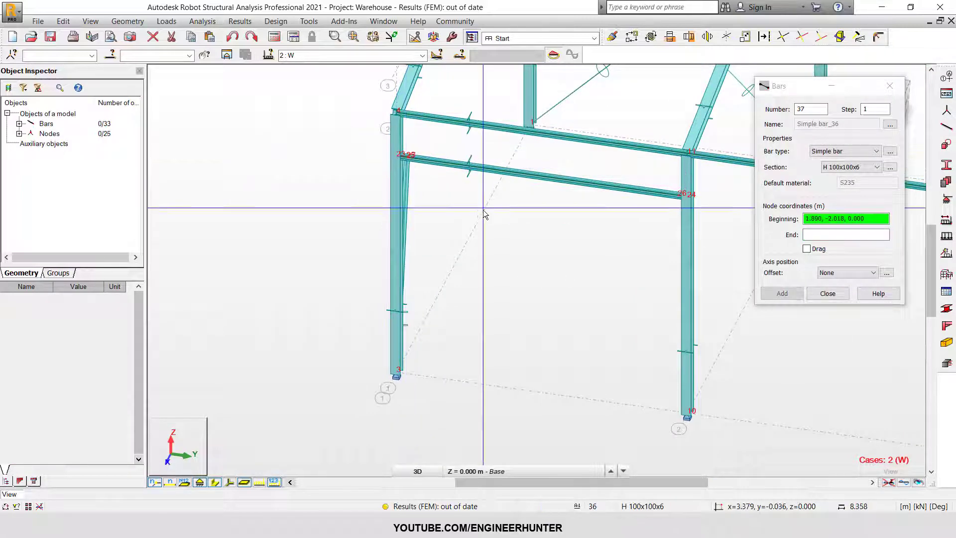
key("ctrl+z")
left_click(487, 280)
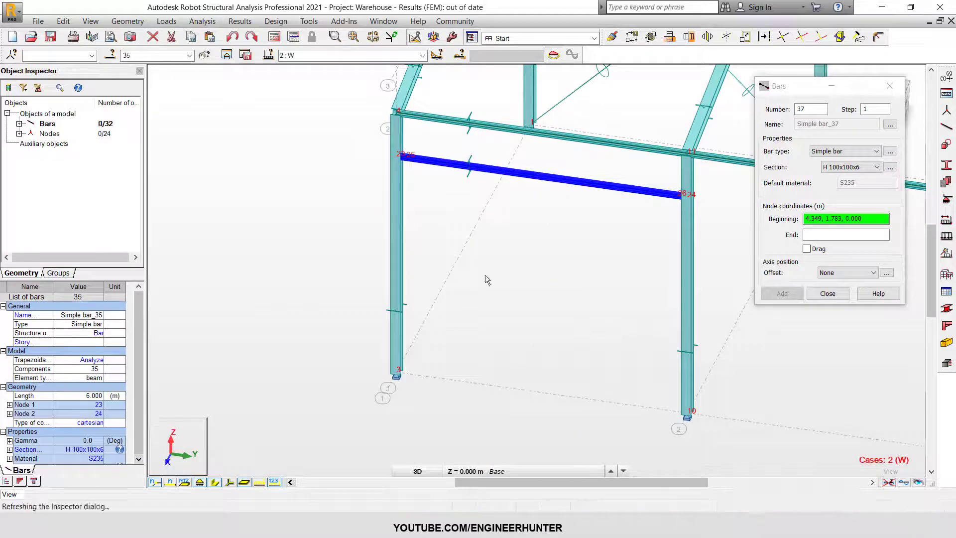
With section shapes hidden, draw H 100x100x6 bars from the axis 1 and axis 2 column bases to the adjacent 0.2 m beam nodes
left_click(397, 371)
left_click(216, 484)
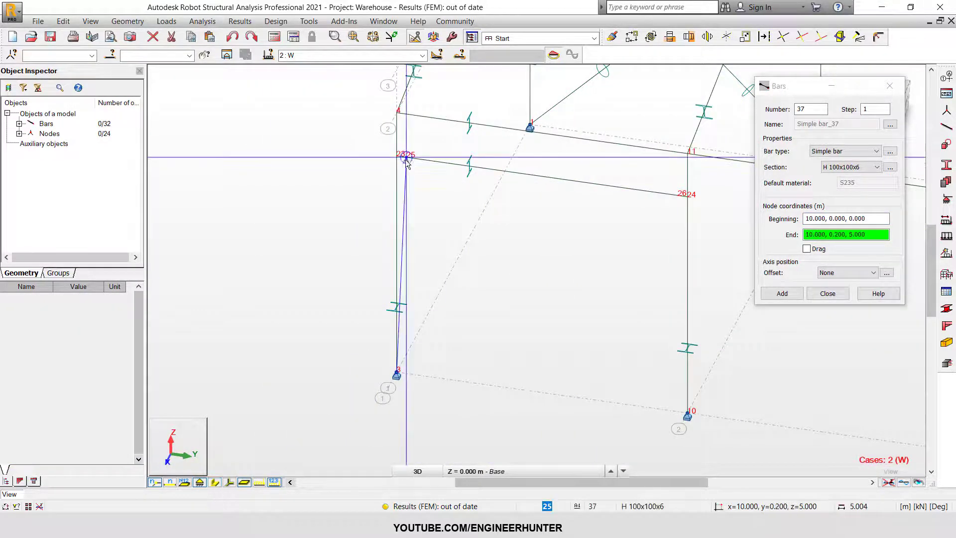
left_click(406, 159)
left_click(687, 415)
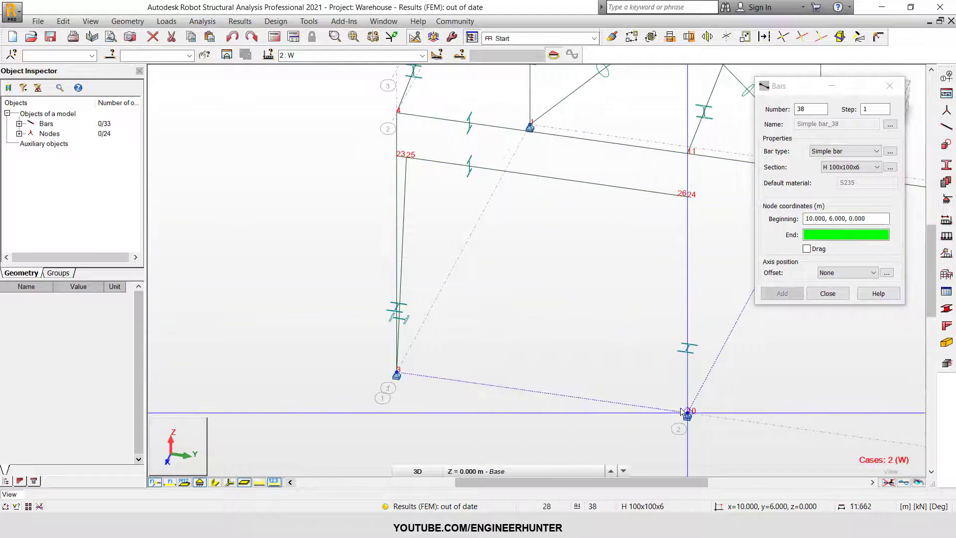
left_click(681, 195)
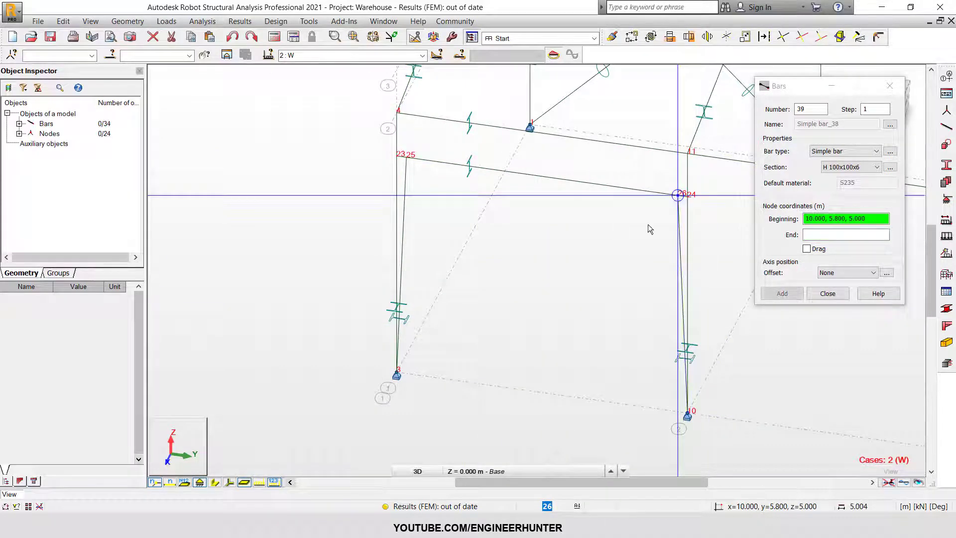
Draw a 0.1 m tie from the midpoint of the inclined bar at axis 1 to its column at about 2.5 m height
scroll(402, 255, "up", 3)
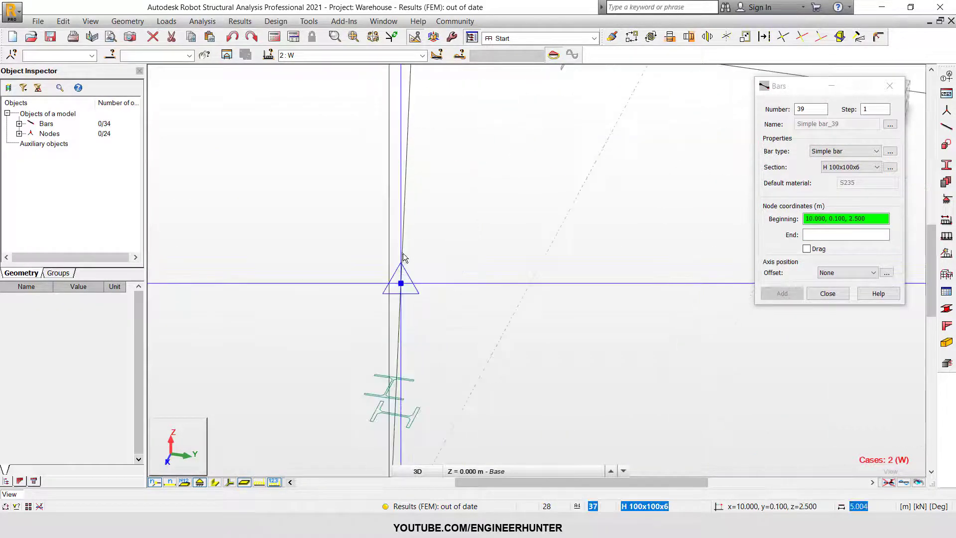
left_click(401, 283)
left_click(390, 281)
scroll(355, 218, "down", 3)
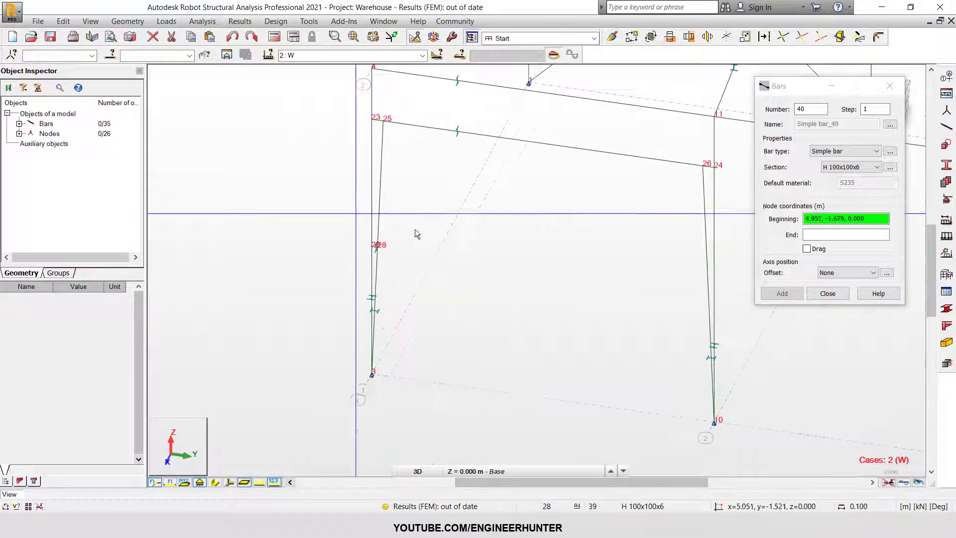
Draw a matching H 100x100x6 tie between the inclined bar's midpoint and the column at axis 2
scroll(711, 274, "up", 2)
left_click(706, 304)
left_click(715, 306)
left_click(827, 293)
Turn the section shapes back on for the whole frame
scroll(616, 248, "down", 5)
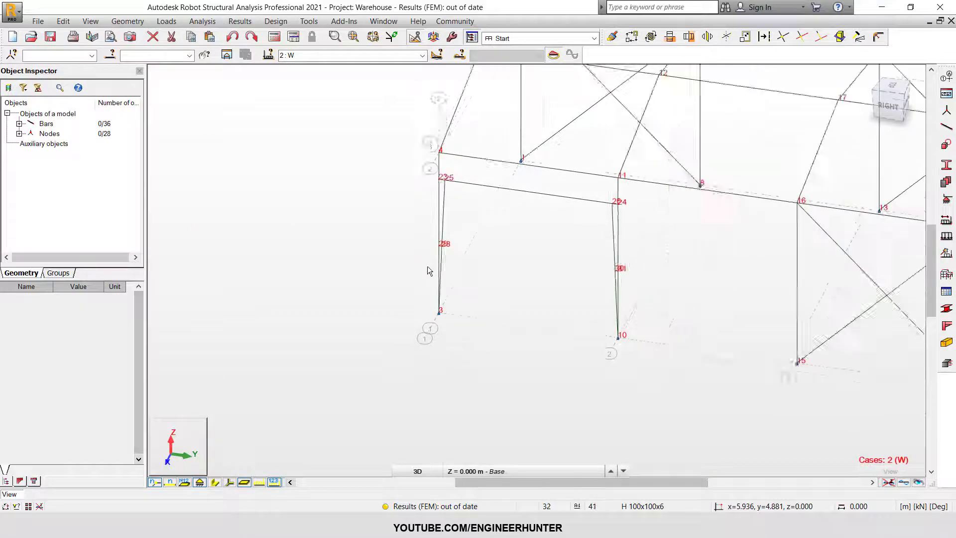
middle_click_drag(506, 322, 539, 299, "shift")
scroll(542, 255, "up", 2)
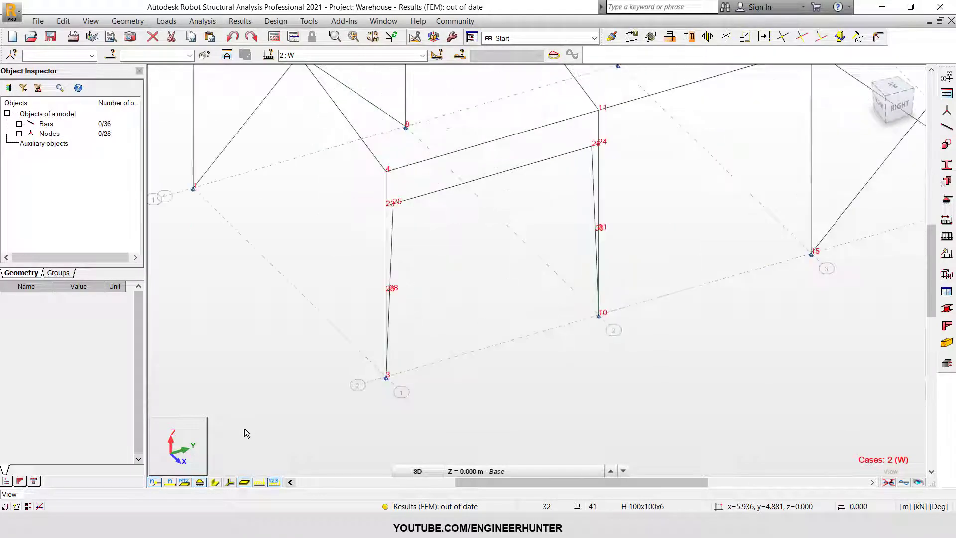
left_click(219, 482)
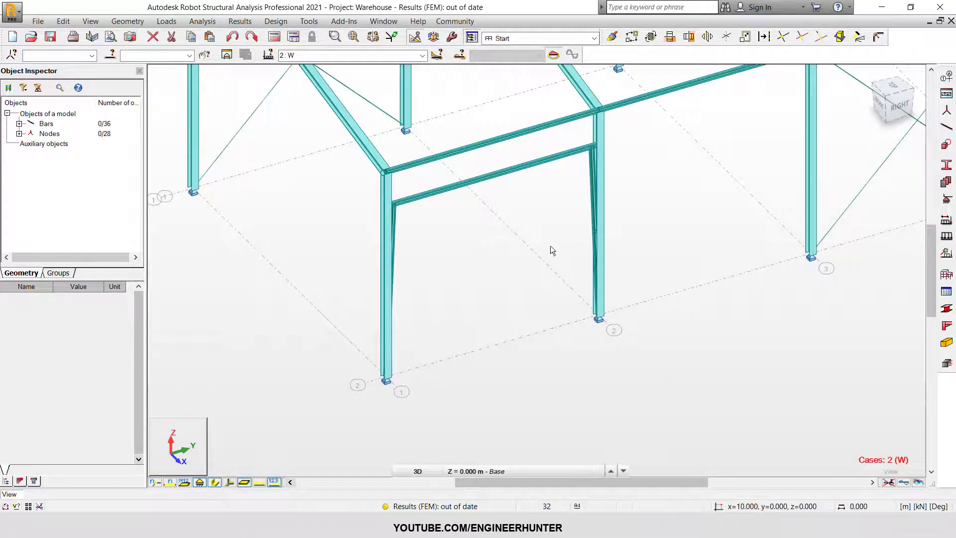
Examine the finished portal brace in the near side-wall bay and the whole frame from several angles
scroll(551, 246, "down", 1)
middle_click_drag(641, 286, 592, 187, "shift")
scroll(589, 171, "up", 6)
scroll(645, 170, "down", 5)
middle_click_drag(465, 312, 500, 311, "shift")
scroll(525, 270, "down", 2)
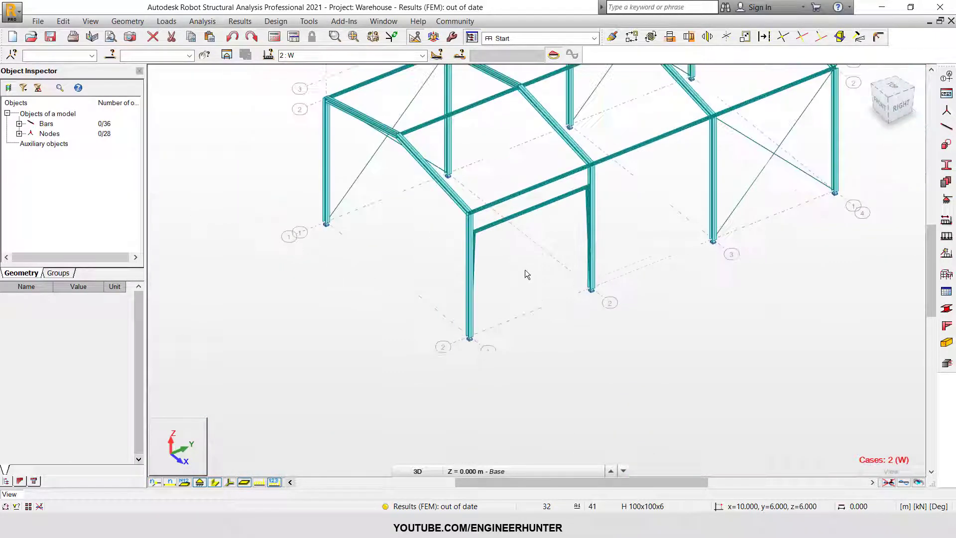
middle_click_drag(525, 270, 563, 199, "shift")
scroll(525, 315, "down", 1)
middle_click_drag(615, 285, 522, 326)
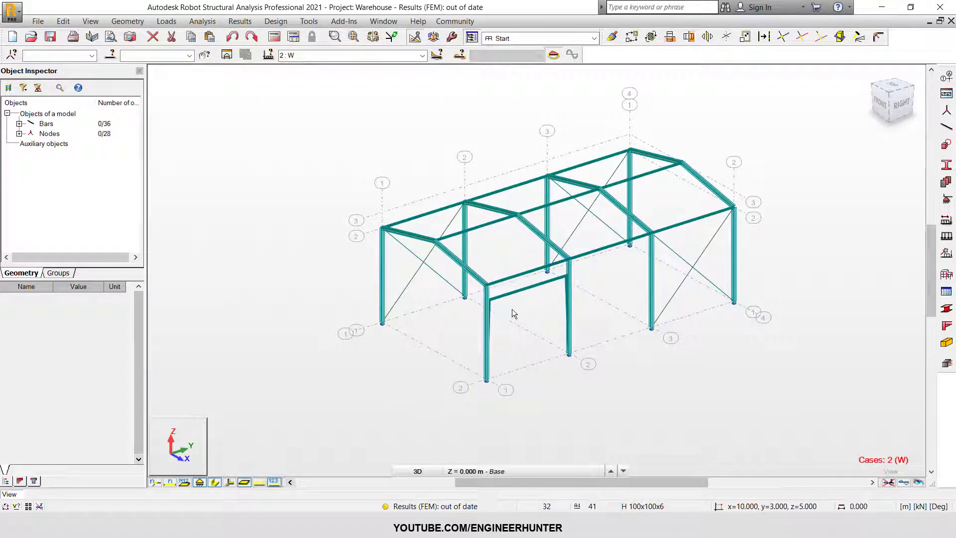
scroll(513, 314, "up", 2)
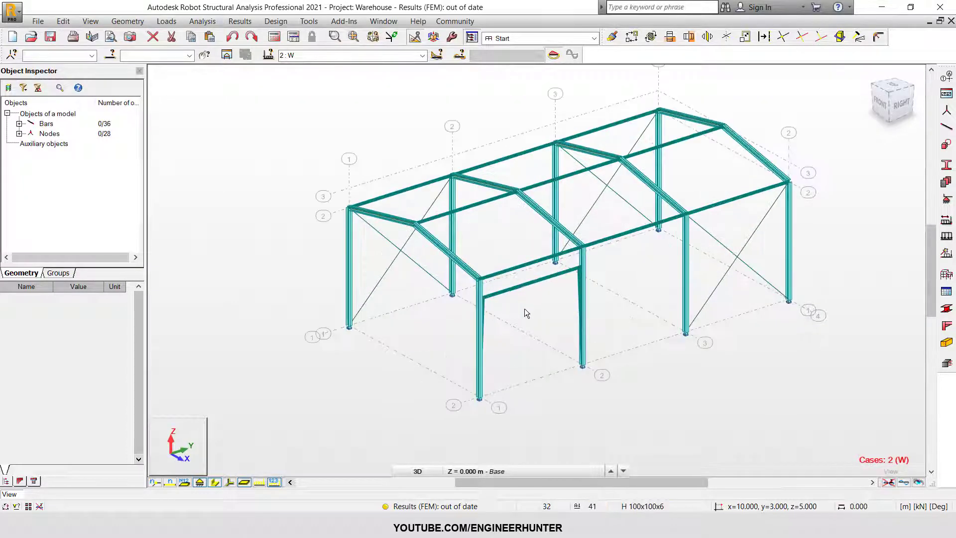
Run the calculation and display the wind-case deformation to compare displacements along the portal-braced and X-braced bays
left_click(272, 38)
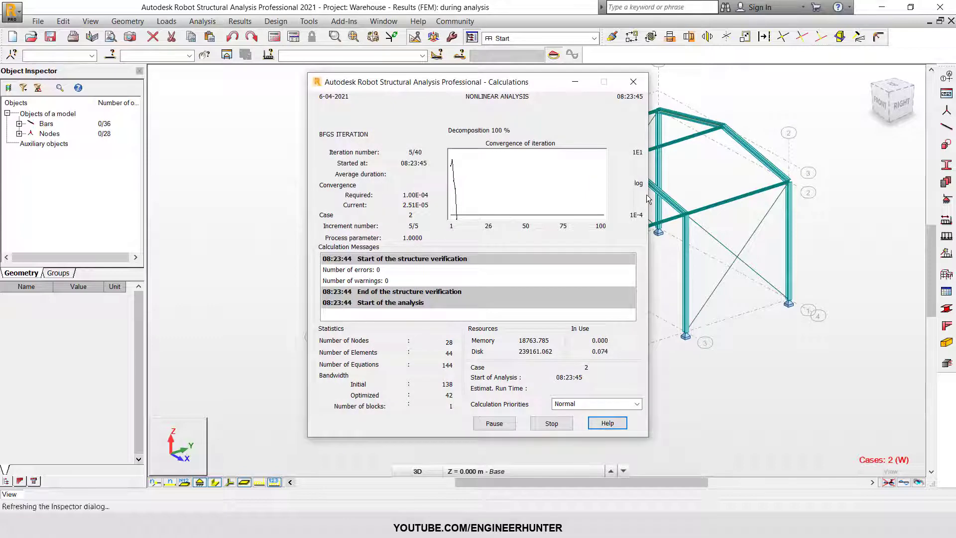
left_click(903, 483)
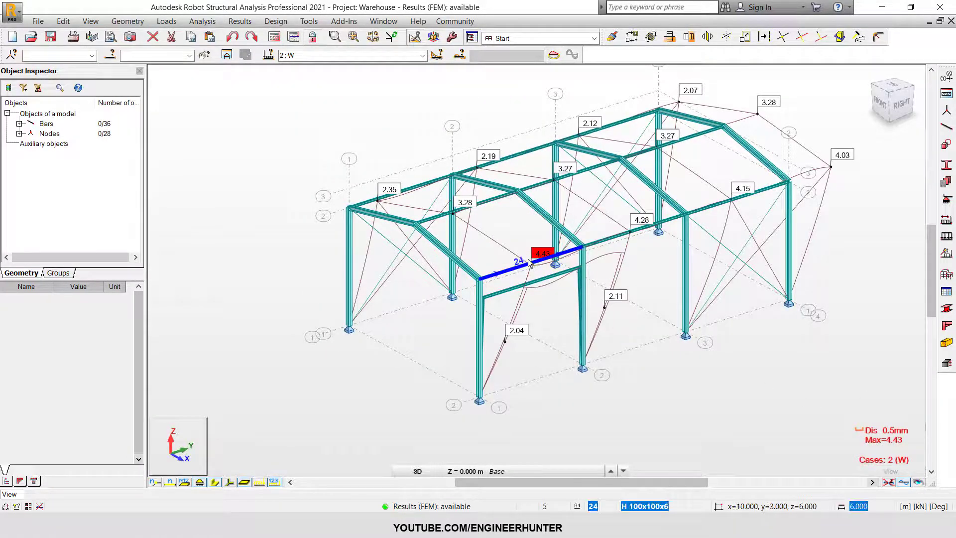
middle_click_drag(636, 319, 624, 334, "shift")
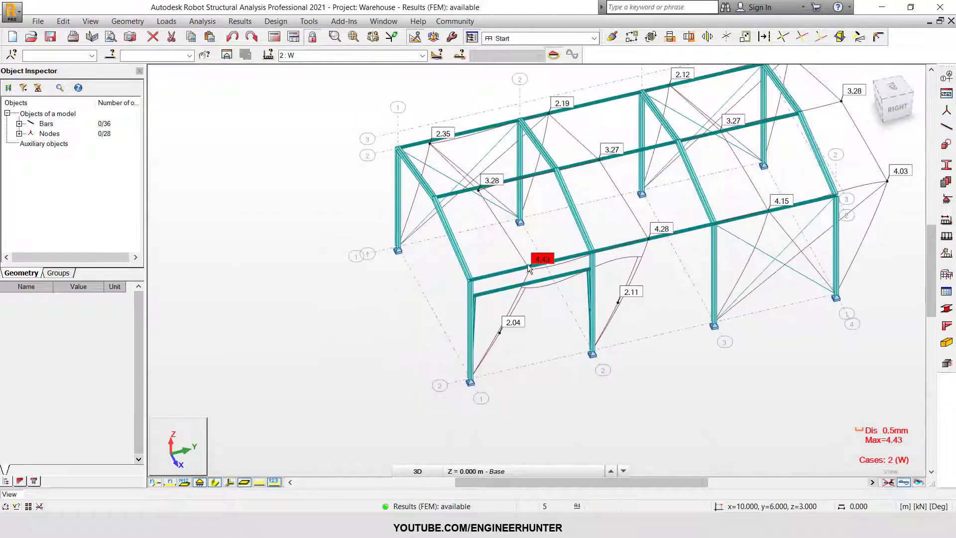
middle_click_drag(584, 309, 556, 288, "shift")
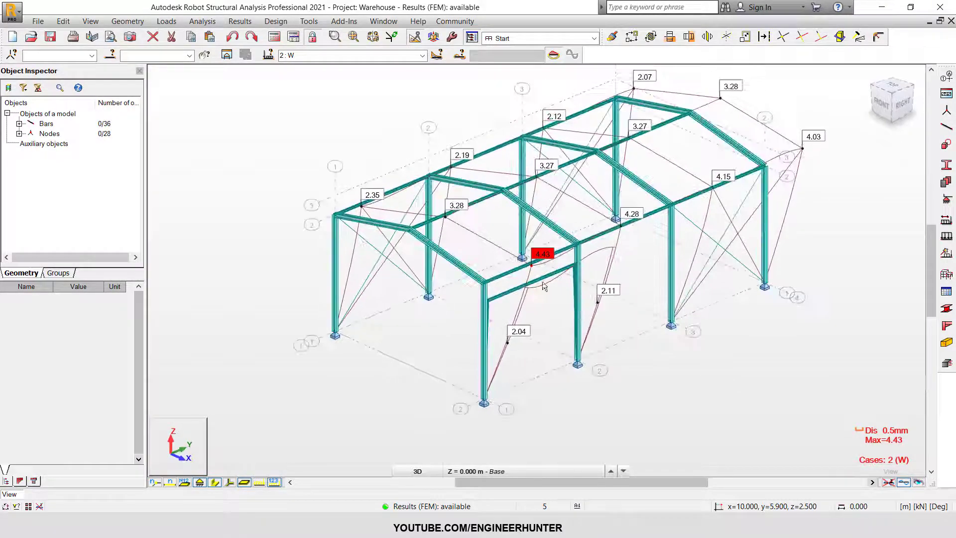
middle_click_drag(542, 350, 542, 355, "shift")
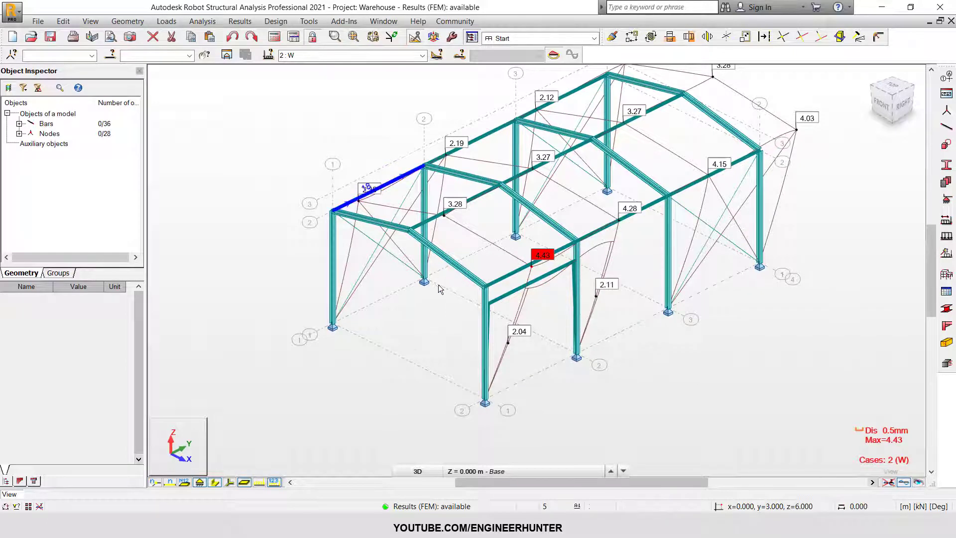
scroll(435, 287, "down", 2)
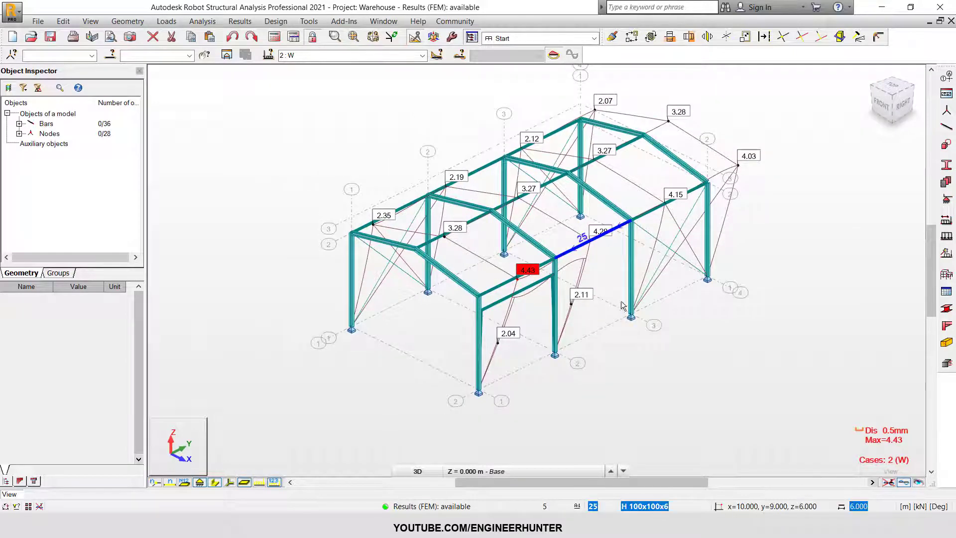
middle_click_drag(619, 296, 602, 321, "shift")
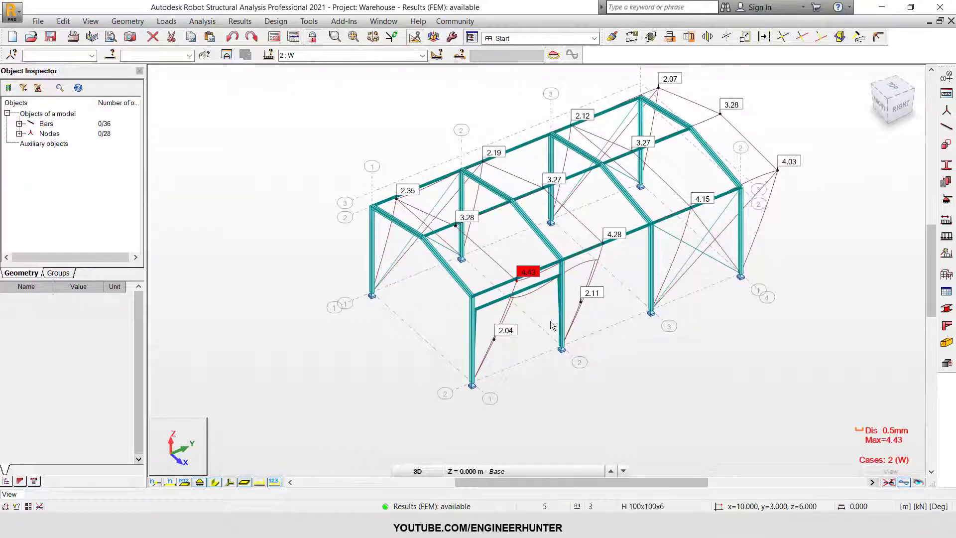
Hide the deformation and delete all the remaining 16 mm X-brace bars from both side walls
left_click(901, 481)
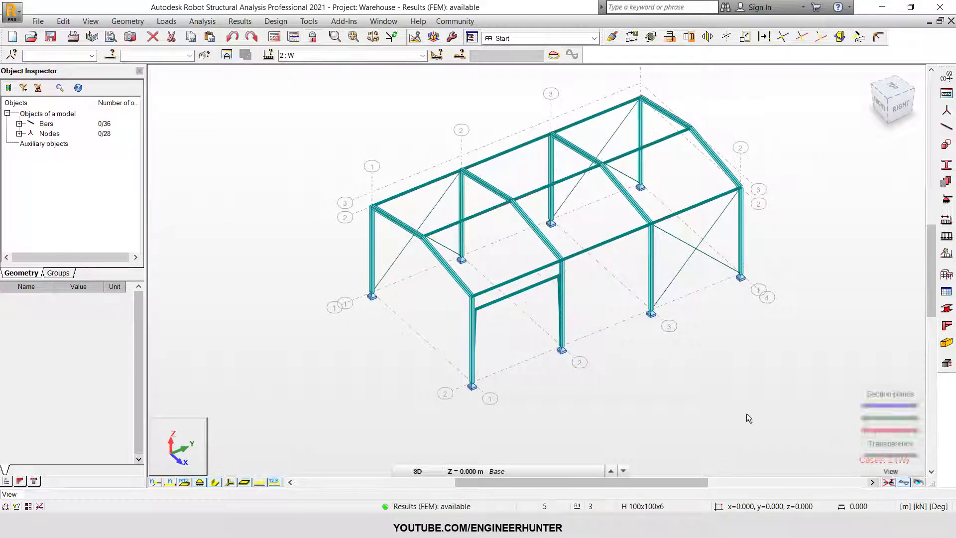
middle_click_drag(570, 319, 516, 329, "shift")
scroll(513, 324, "up", 3)
scroll(526, 318, "down", 4)
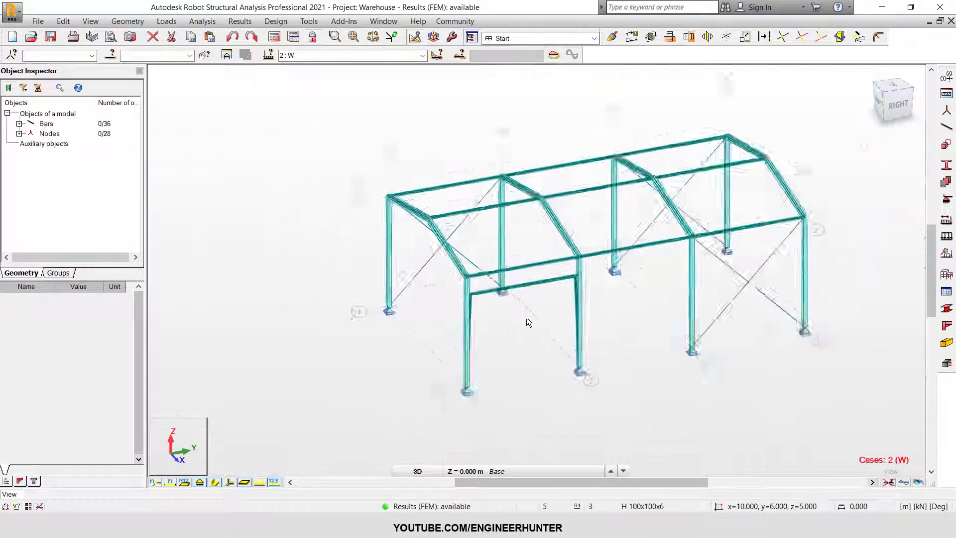
left_click(890, 101)
left_click_drag(700, 278, 678, 363)
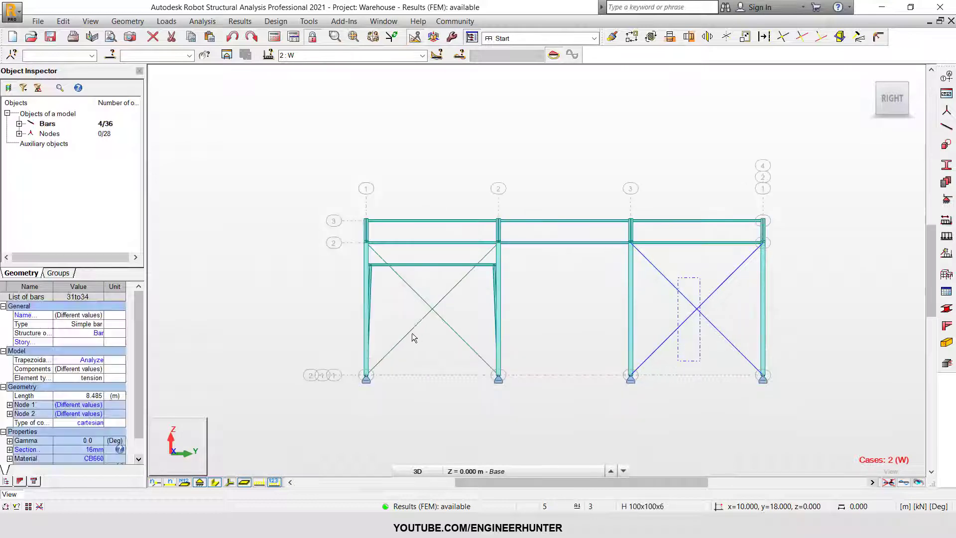
left_click_drag(443, 291, 416, 356, "ctrl")
key("Delete")
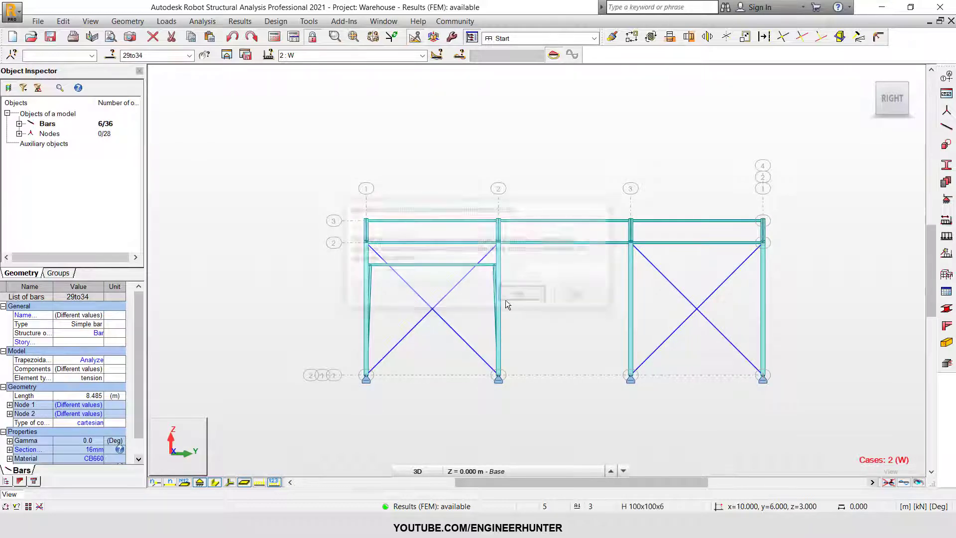
left_click(527, 290)
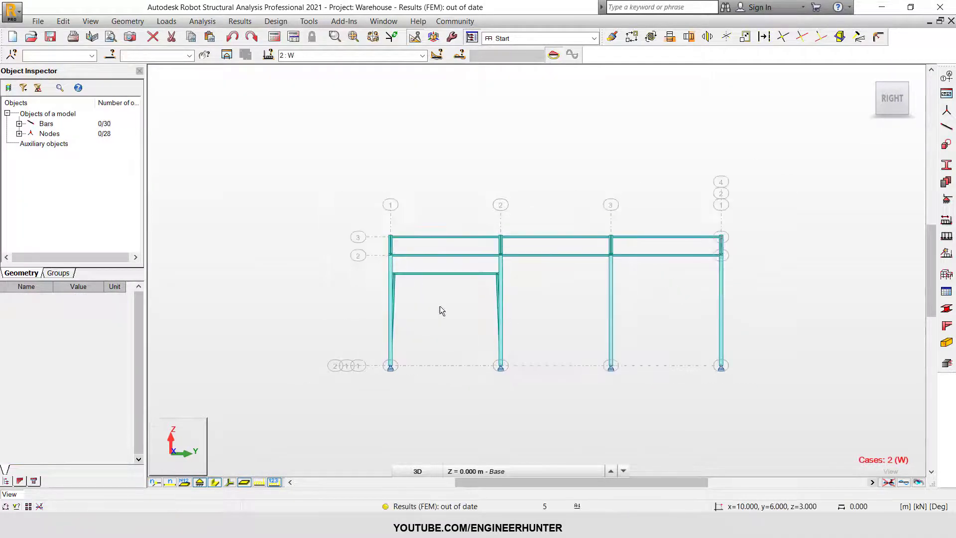
Try to copy the portal brace together with its base nodes by -10 m in X to the opposite side wall, and undo it
middle_click_drag(500, 346, 447, 259, "shift")
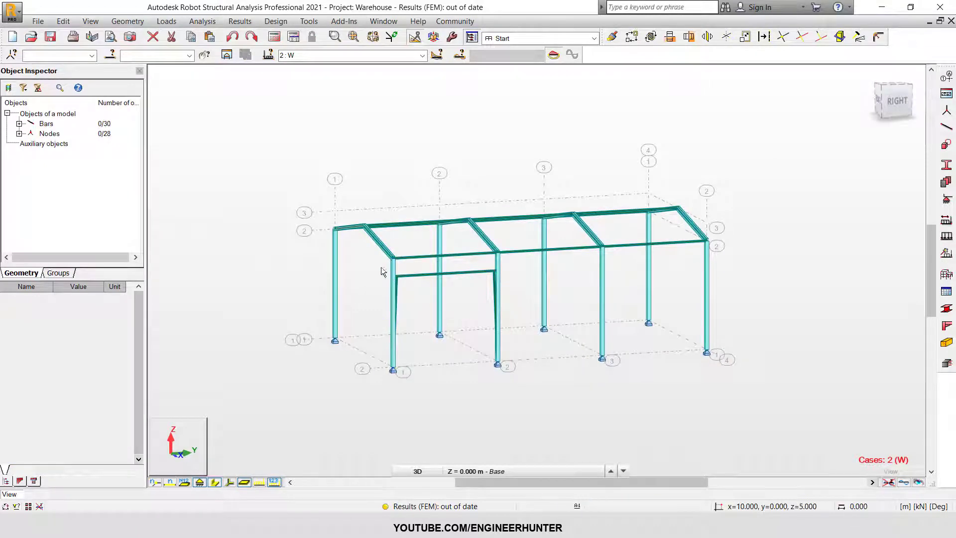
middle_click_drag(464, 304, 464, 291, "shift")
left_click(896, 89)
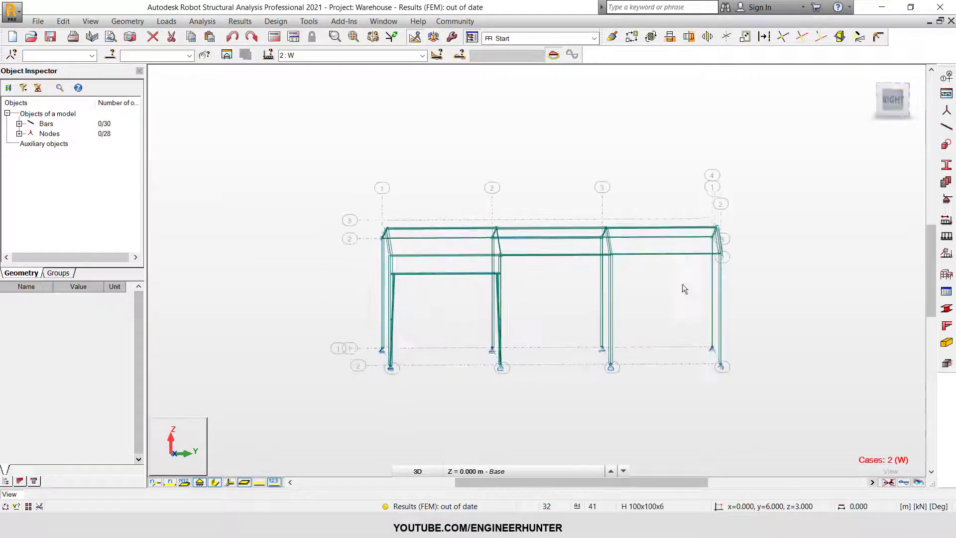
left_click_drag(515, 377, 515, 378)
middle_click_drag(517, 396, 554, 419, "shift")
left_click(631, 37)
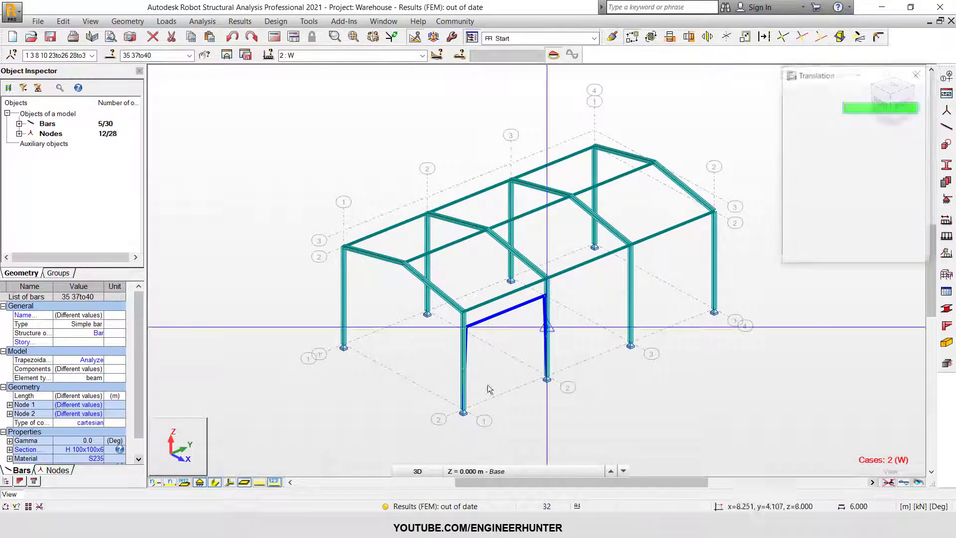
left_click(464, 411)
left_click(343, 343)
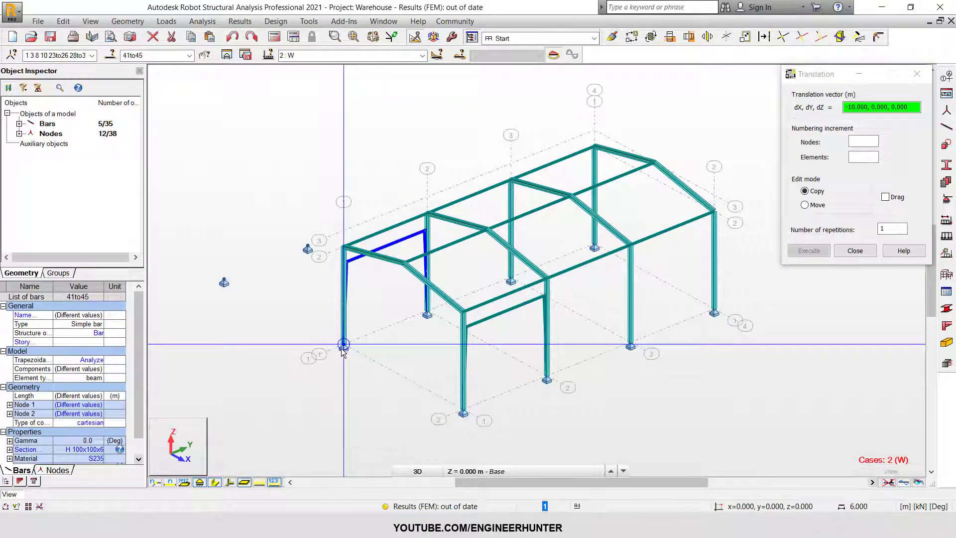
mouse_move(410, 357)
middle_mouse_down("shift")
mouse_move(462, 358)
mouse_move(417, 350)
middle_mouse_up("shift")
left_click(855, 250)
left_click(626, 364)
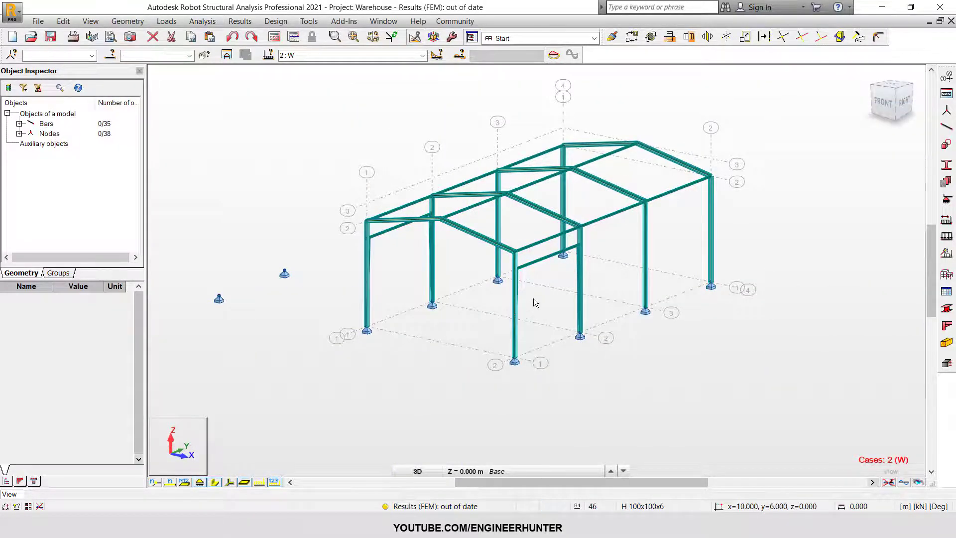
left_click(233, 36)
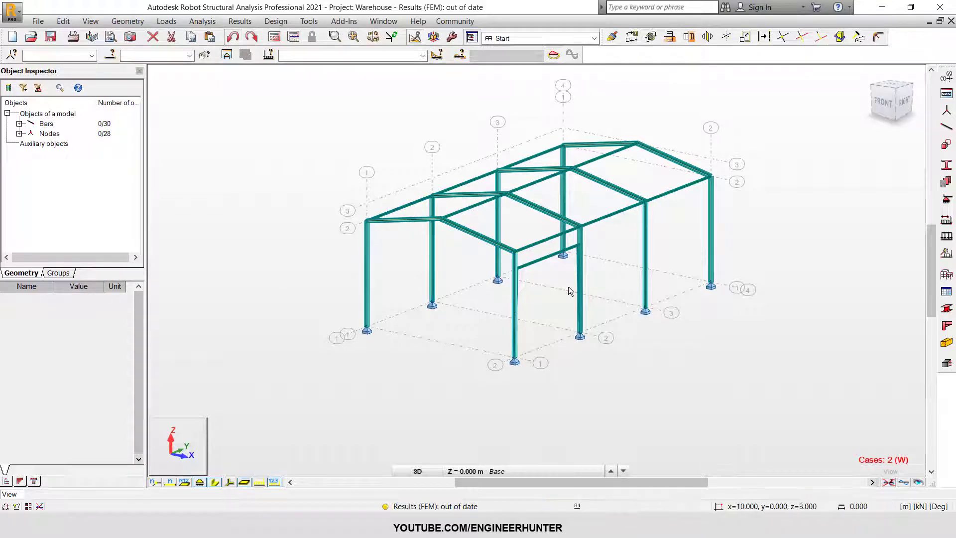
Copy the portal brace, leaving out its supported base nodes, to the opposite side-wall bay and the axis 3–4 bays of both side walls
scroll(569, 286, "up", 3)
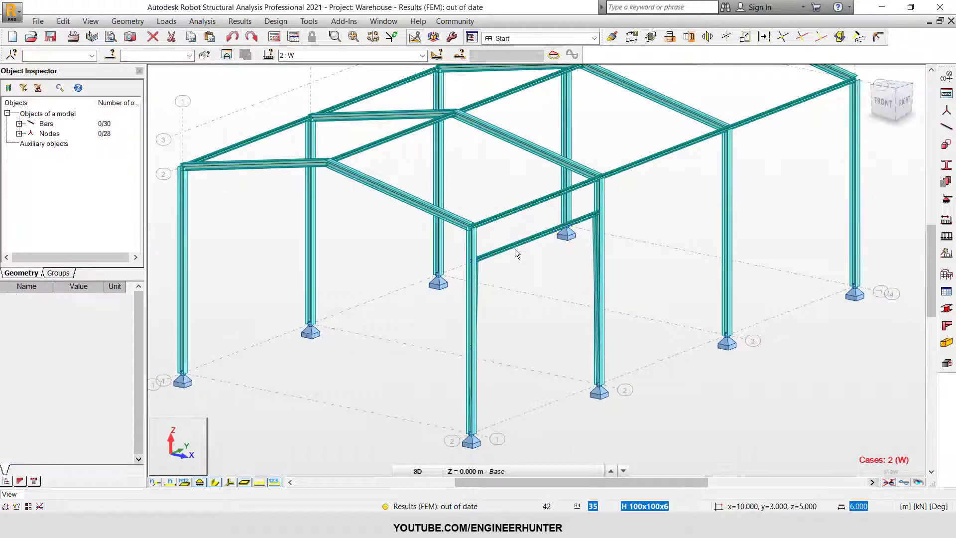
scroll(579, 304, "down", 6)
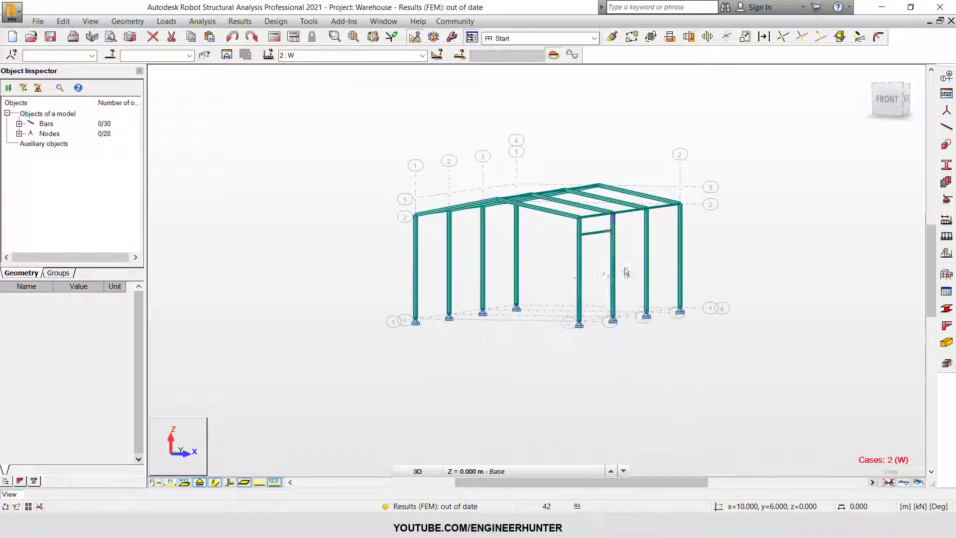
scroll(592, 248, "up", 3)
left_click_drag(648, 398, 650, 398)
left_click_drag(524, 370, 656, 445)
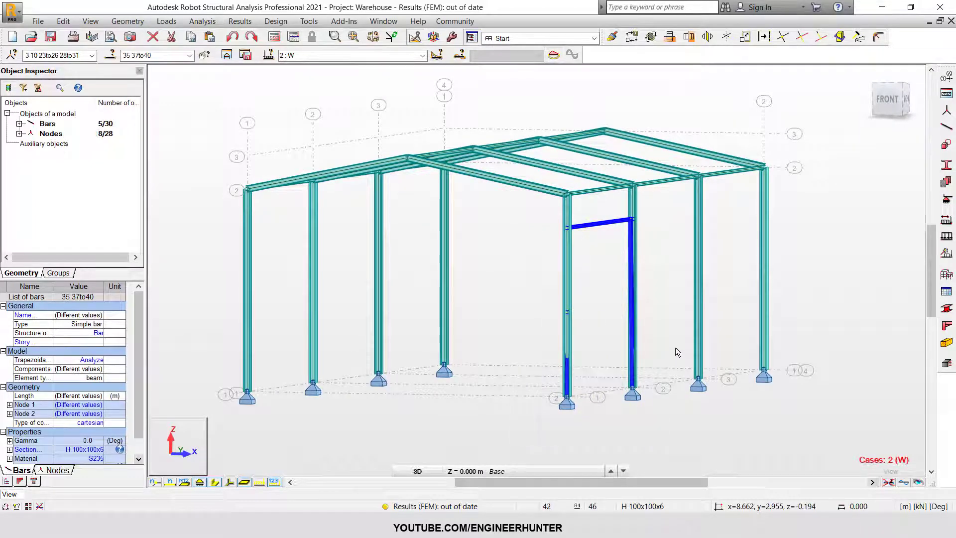
scroll(676, 348, "down", 4)
middle_click_drag(686, 366, 655, 386, "shift")
left_click(640, 39)
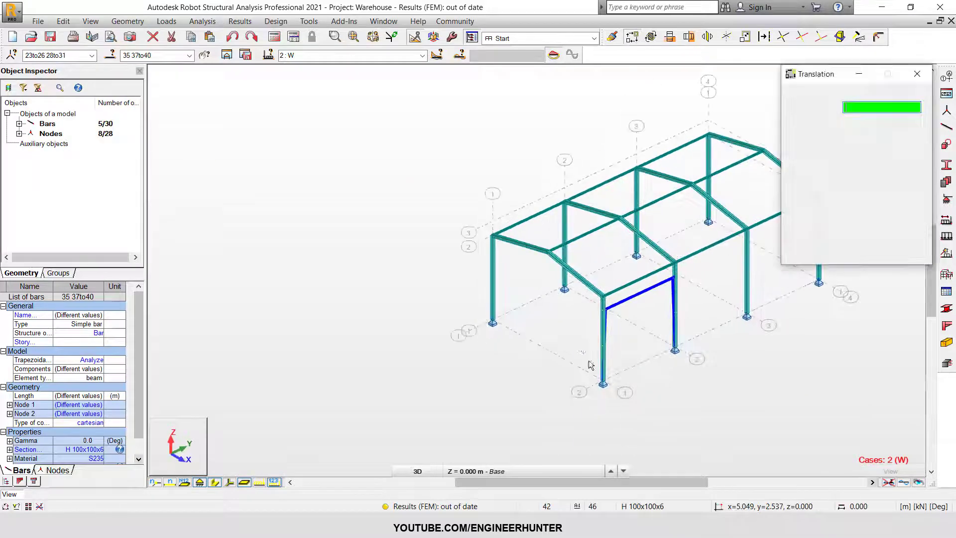
left_click(603, 383)
left_click(493, 322)
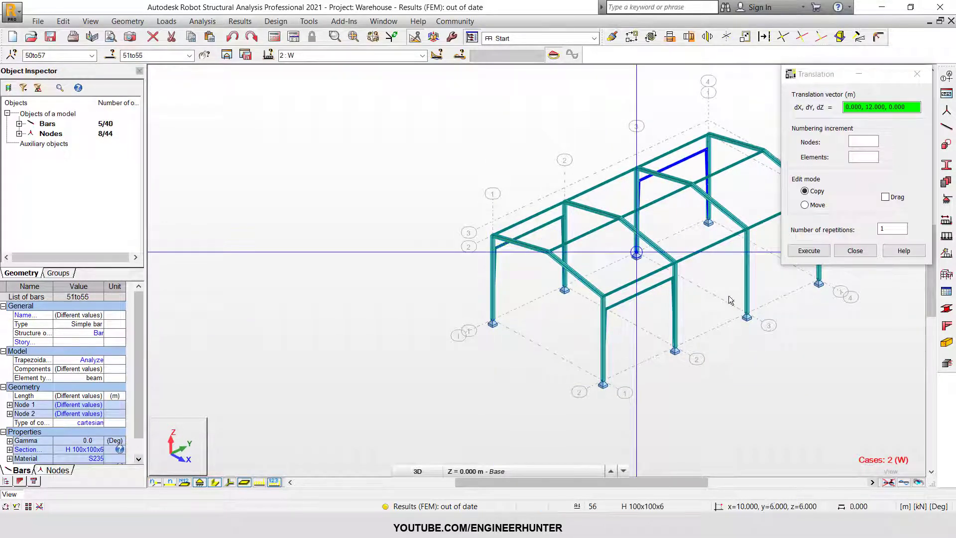
left_click(809, 251)
left_click(855, 250)
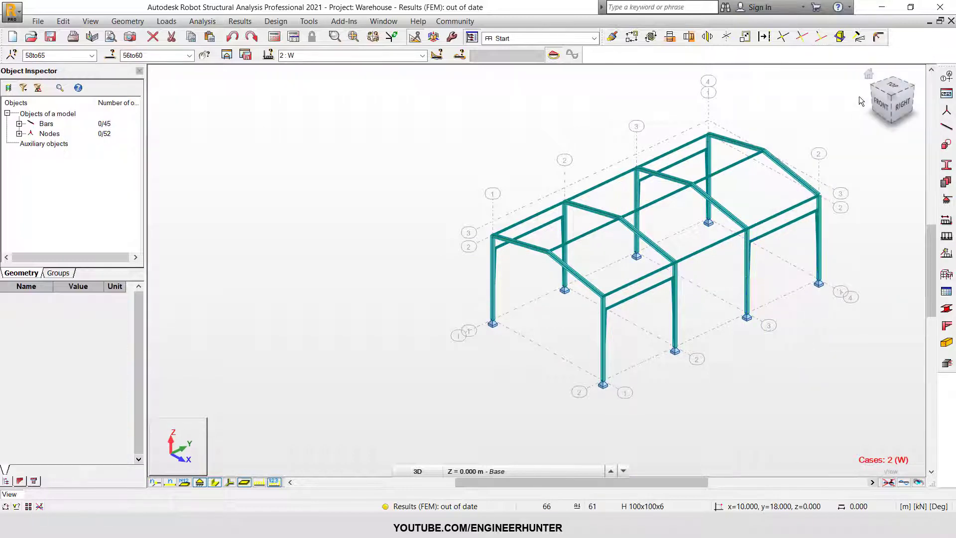
Recalculate the frame and normalize the wind-case deformation diagram to compare displacements across all portal-braced bays
left_click(869, 75)
left_click(274, 37)
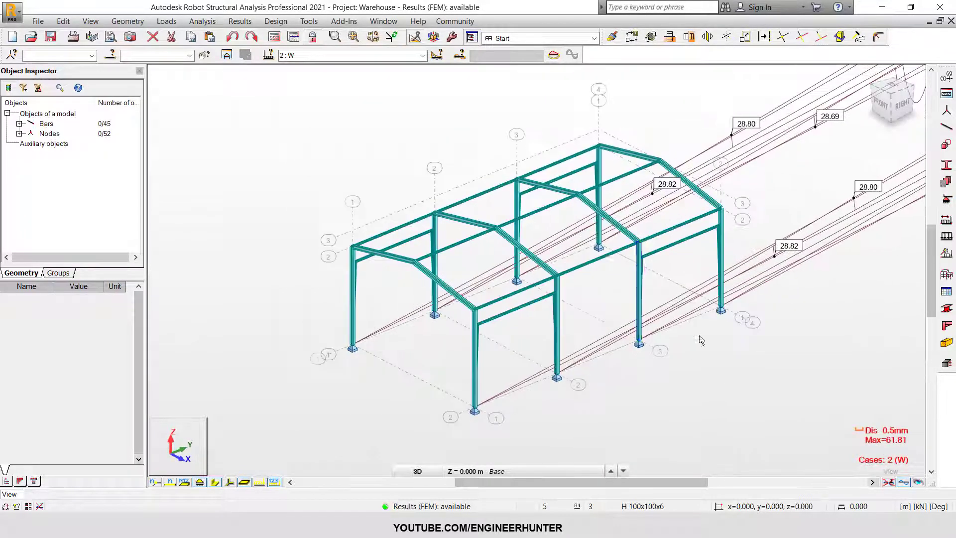
left_click(234, 23)
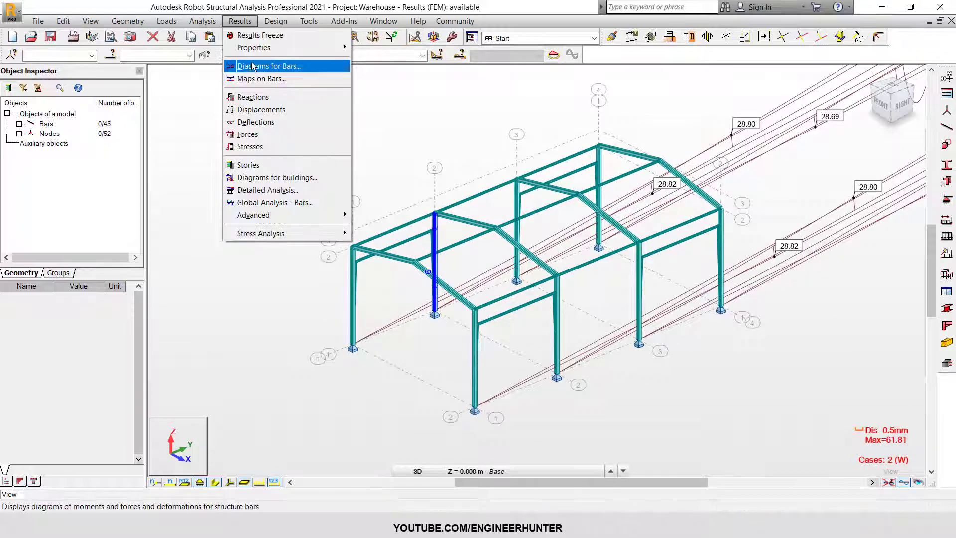
left_click(268, 66)
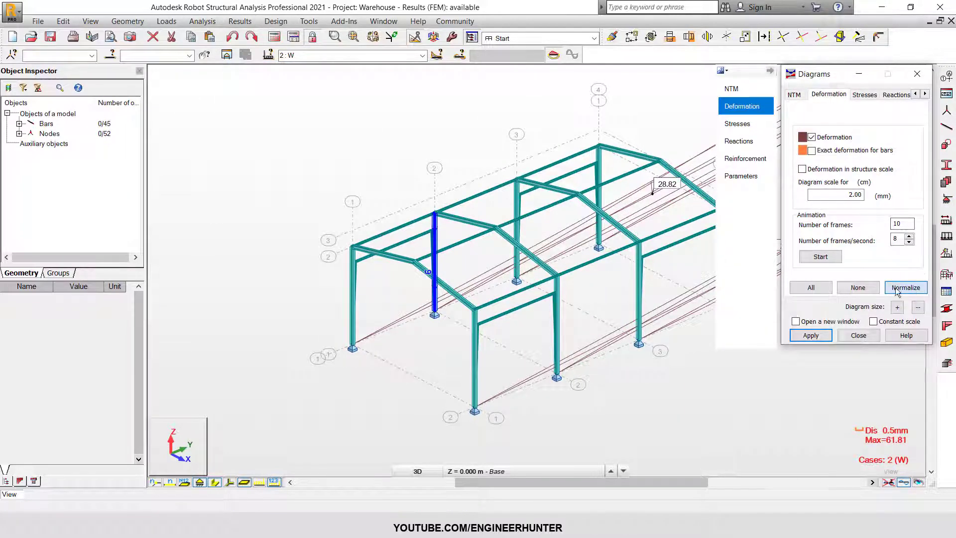
left_click(906, 287)
scroll(565, 362, "down", 3)
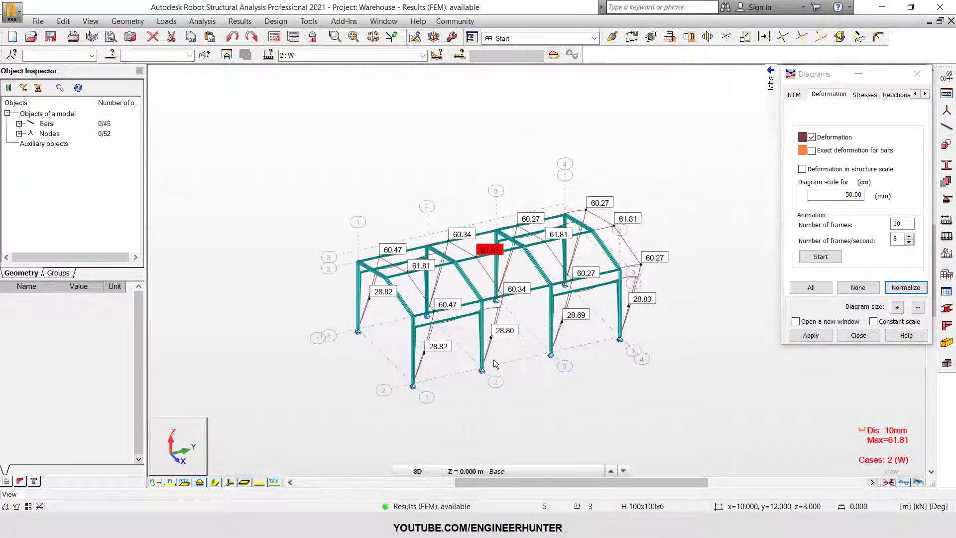
scroll(428, 314, "up", 3)
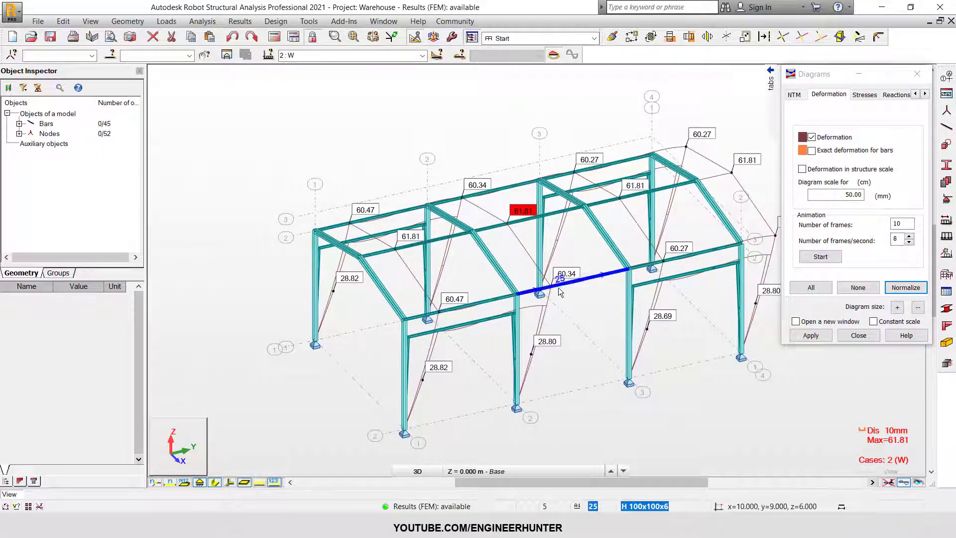
Examine the wind-case displacement labels across the portal-braced bays of both side walls, and close the diagram settings
scroll(515, 310, "down", 1)
mouse_move(542, 372)
middle_mouse_down("shift")
mouse_move(522, 375)
mouse_move(533, 379)
middle_mouse_up("shift")
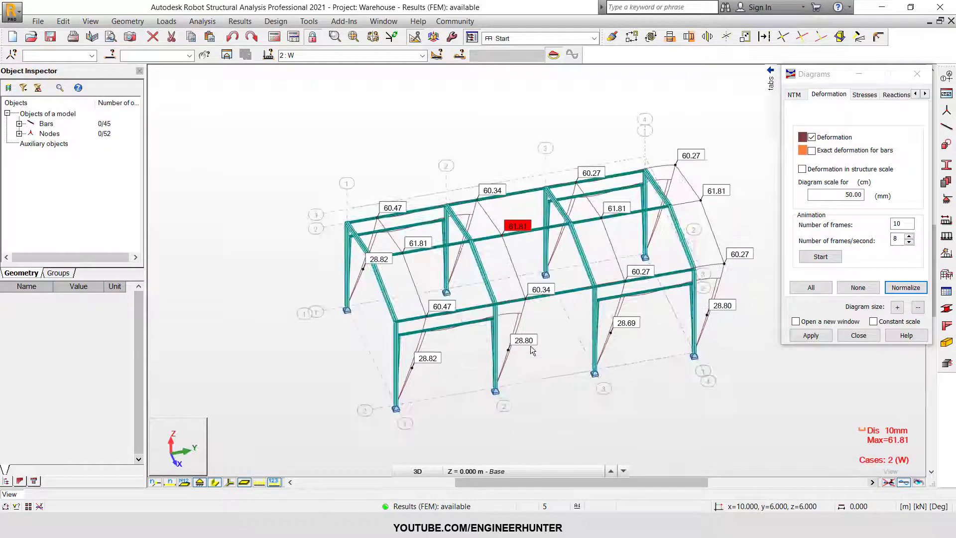
scroll(541, 330, "up", 2)
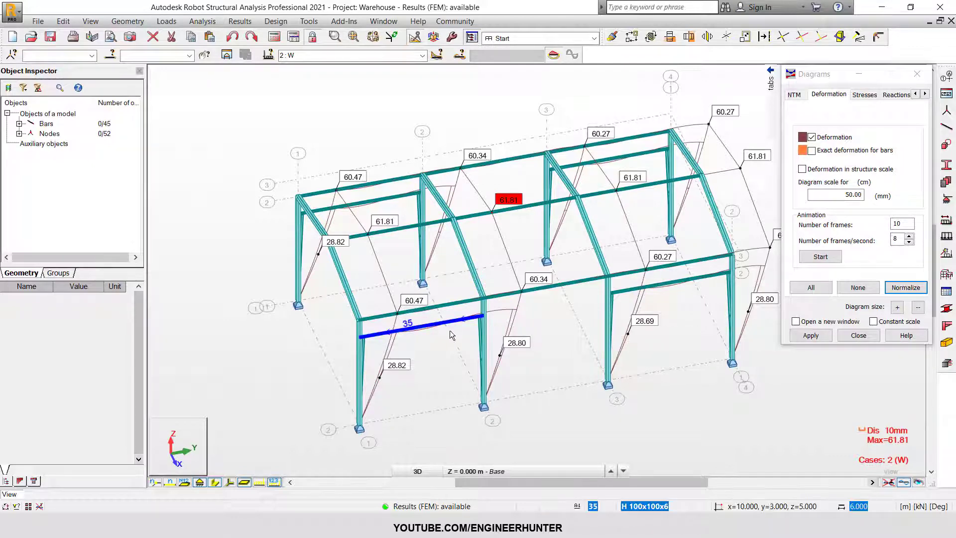
middle_click_drag(402, 329, 451, 327, "shift")
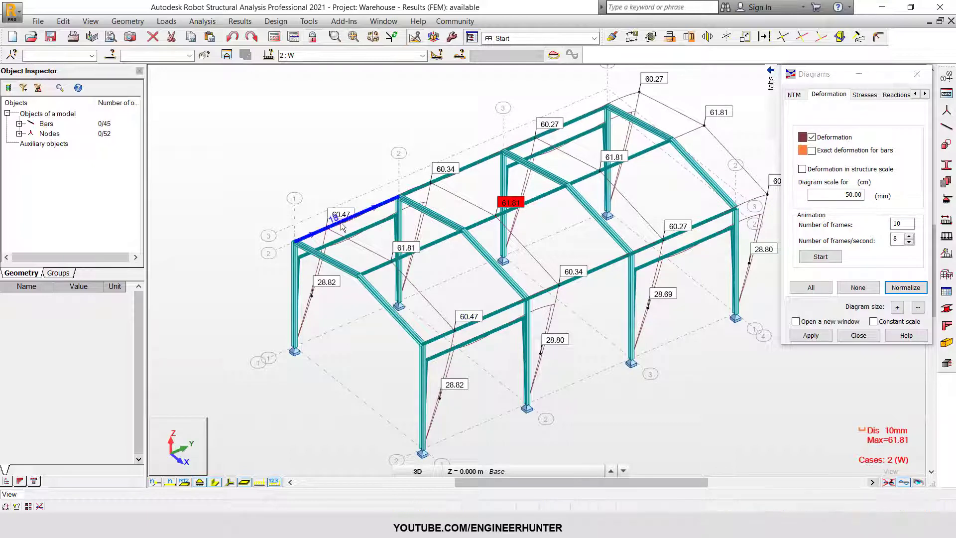
left_click(859, 335)
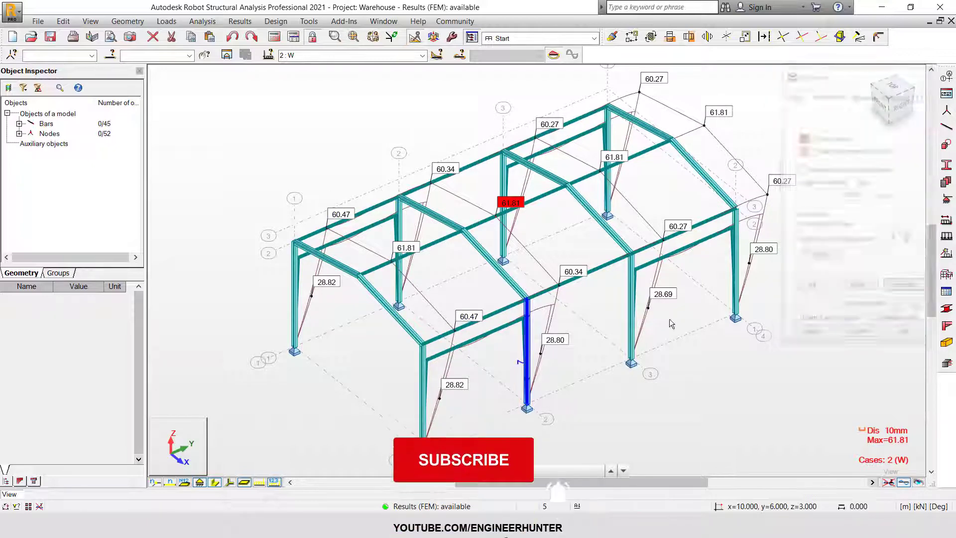
Hide the deformation and delete all portal brace bars from both side walls, deleting only the selected bars and not the adjoining ones
left_click(891, 107)
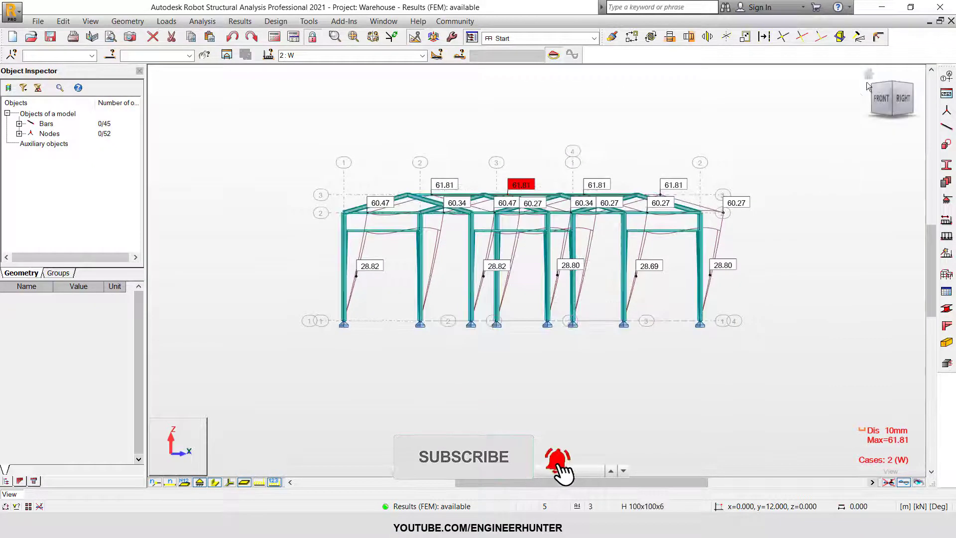
left_click(902, 102)
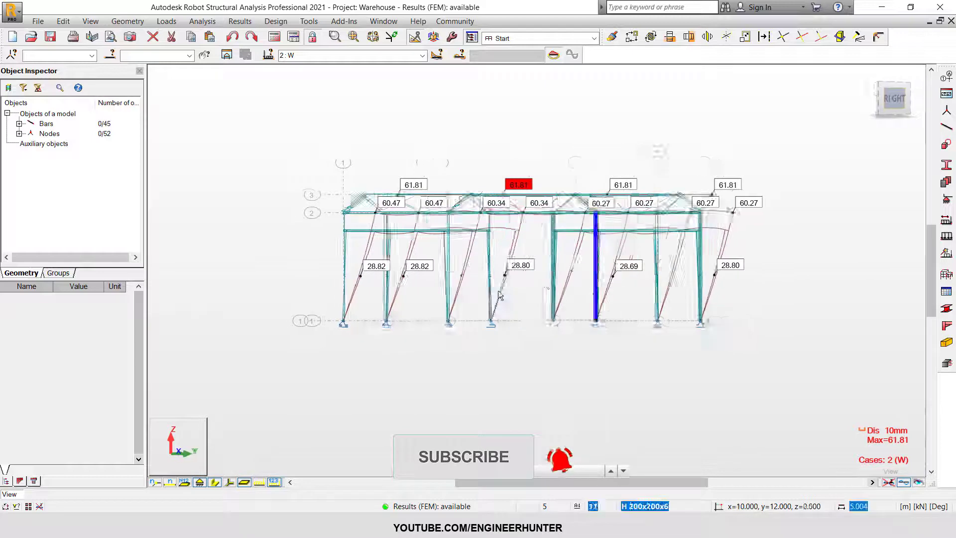
left_click(903, 483)
left_click_drag(700, 334, 697, 341)
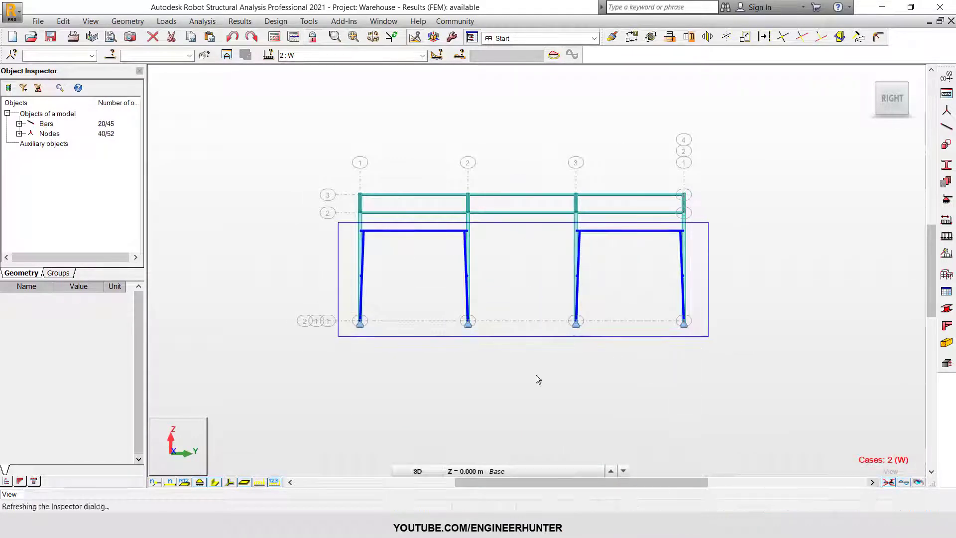
key("Delete")
left_click(412, 296)
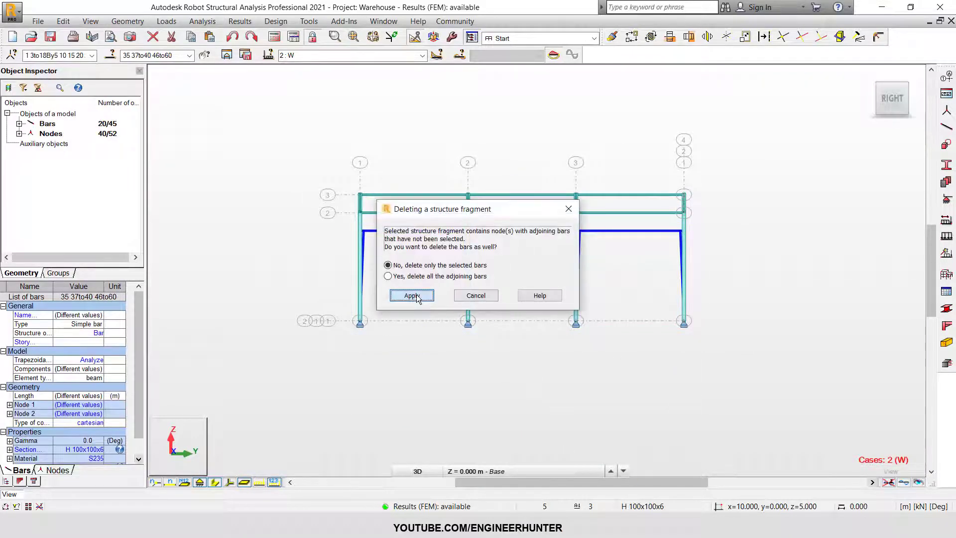
left_click(533, 295)
Recalculate the frame without side-wall bracing and display its deformation for wind case 2 (W)
middle_click_drag(531, 349, 561, 379, "shift")
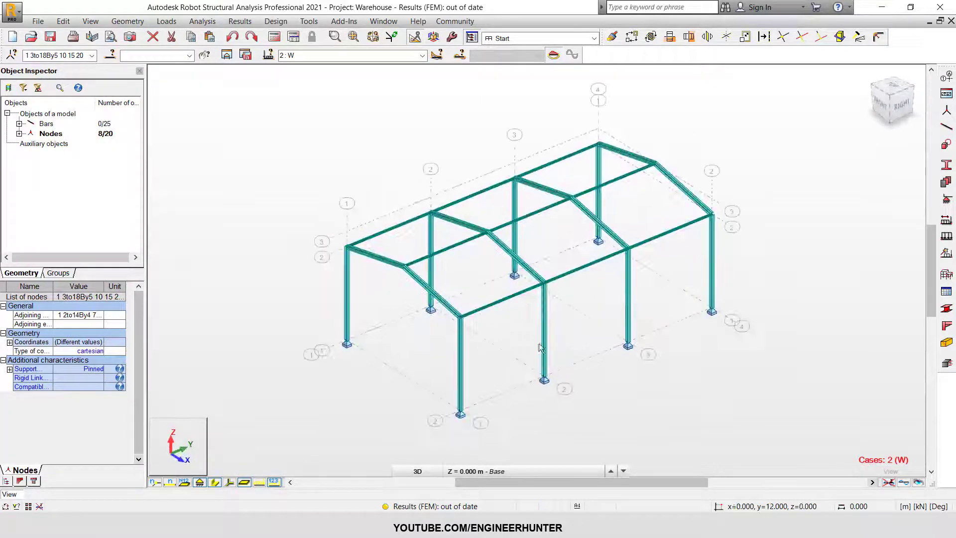
left_click(275, 37)
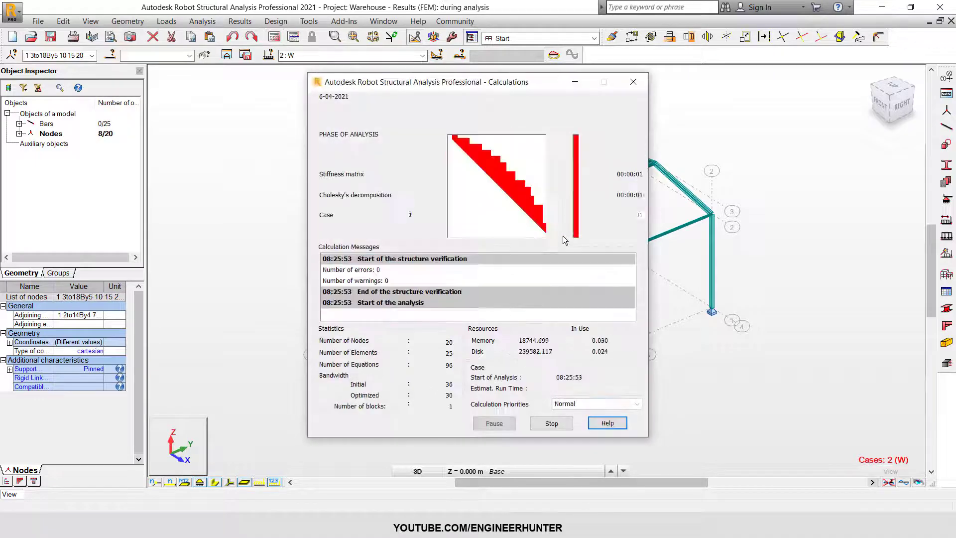
left_click(917, 484)
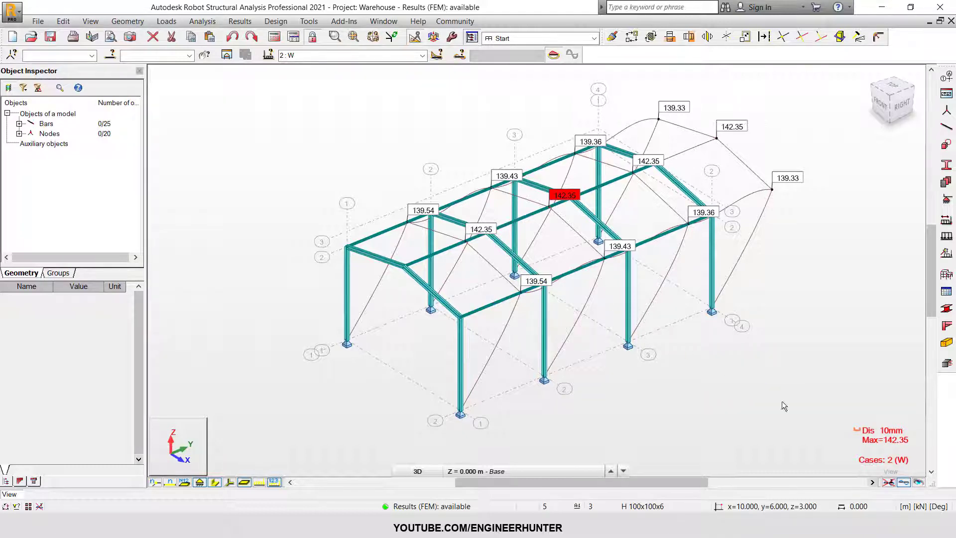
Hide the wind-case deformation diagram and view the bare, unbraced frame in 3D
left_click(889, 482)
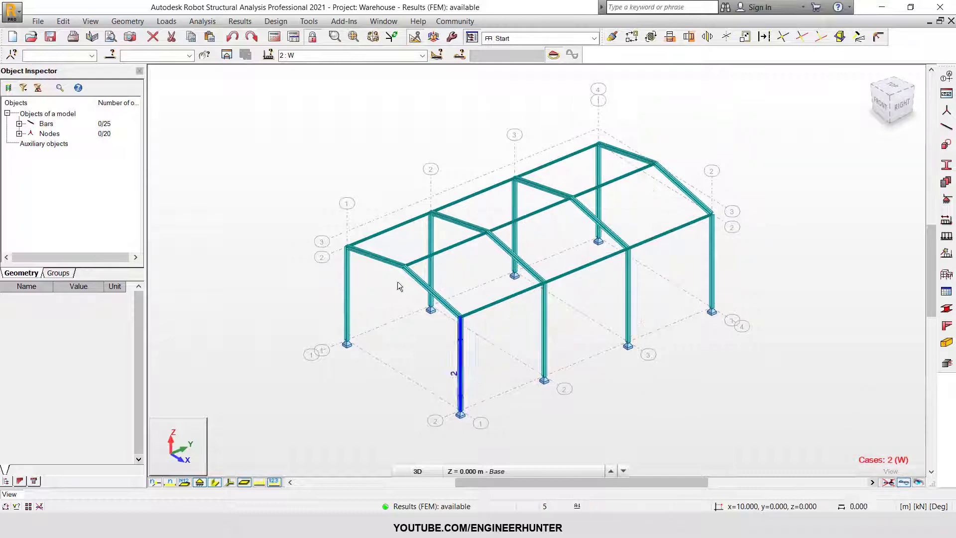
middle_click_drag(561, 396, 568, 387, "shift")
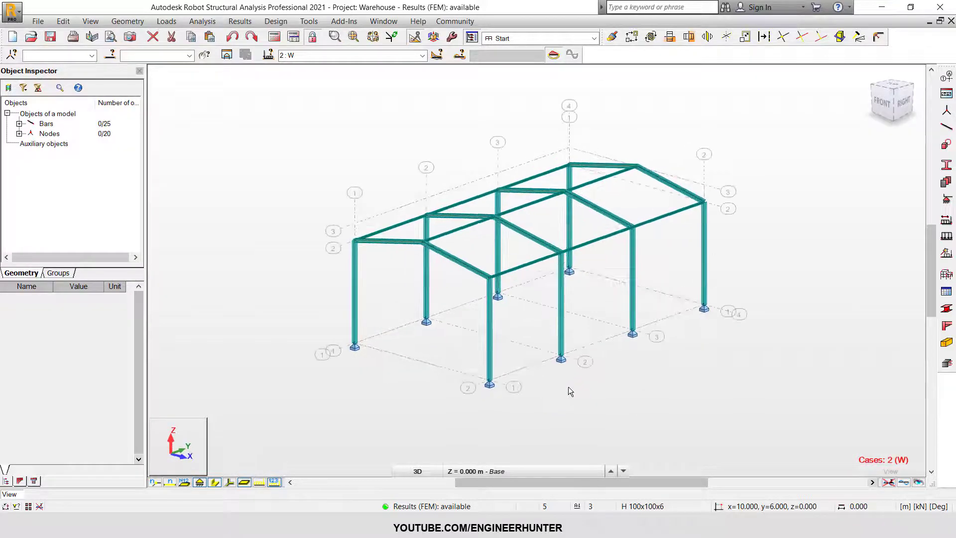
middle_click_drag(529, 359, 622, 382, "shift")
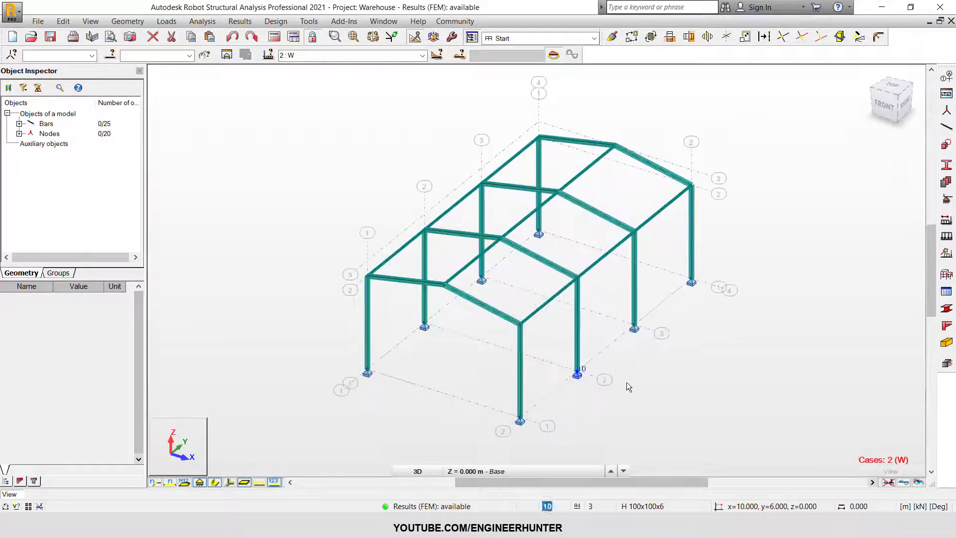